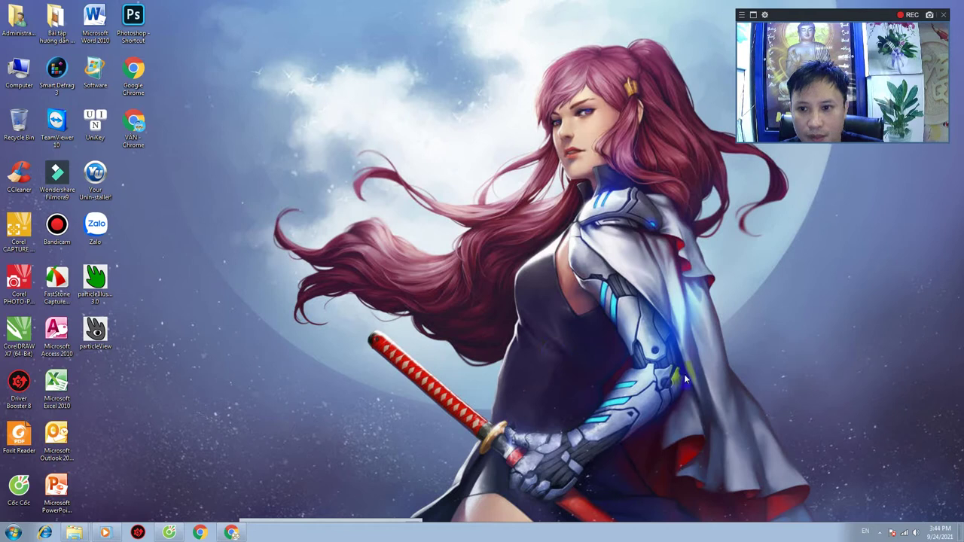
Launch CorelDRAW X7 from its desktop shortcut and wait for the auto-backup prompt
{"action": "left_click", "coordinate": [617, 341]}
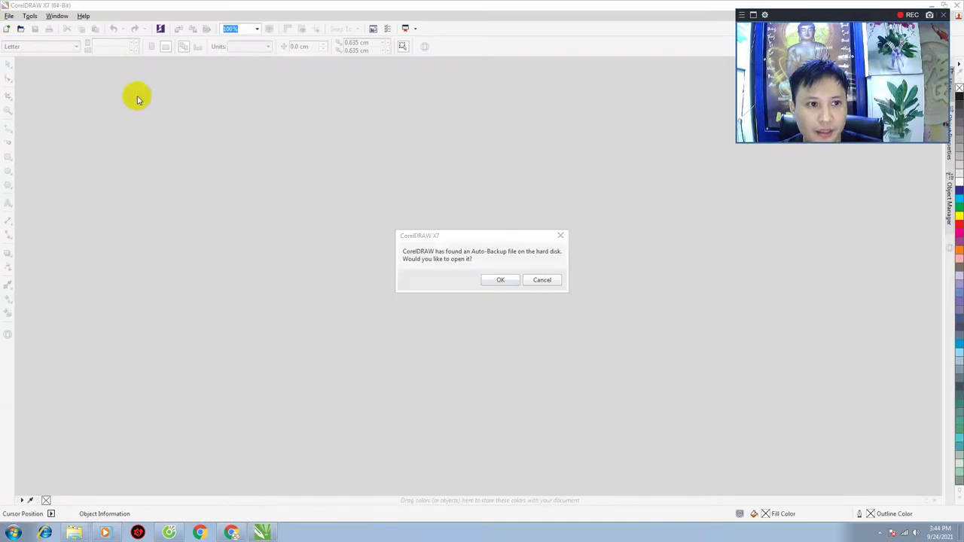
Decline the auto-backup file and create a new blank Letter-size document, Untitled-1
{"action": "left_click", "coordinate": [535, 282]}
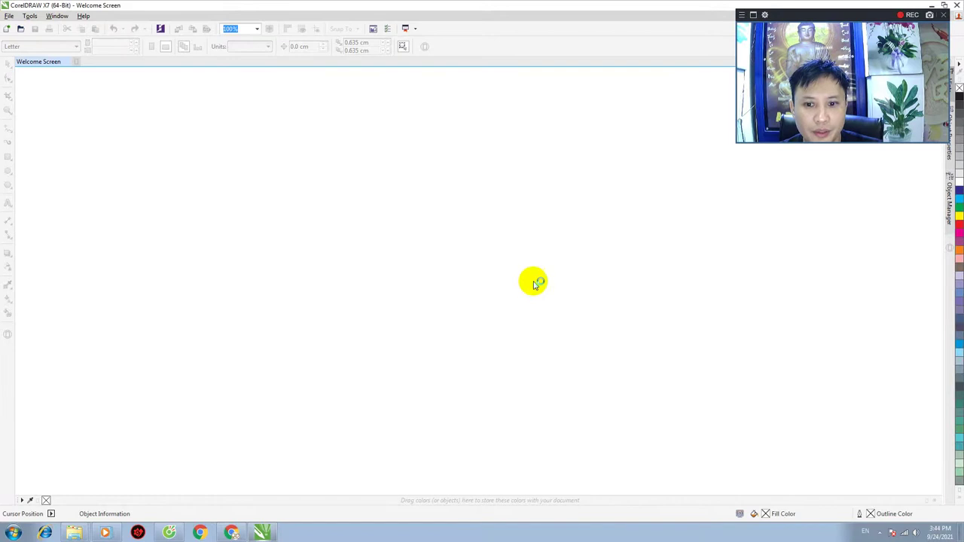
{"action": "left_click", "coordinate": [7, 29]}
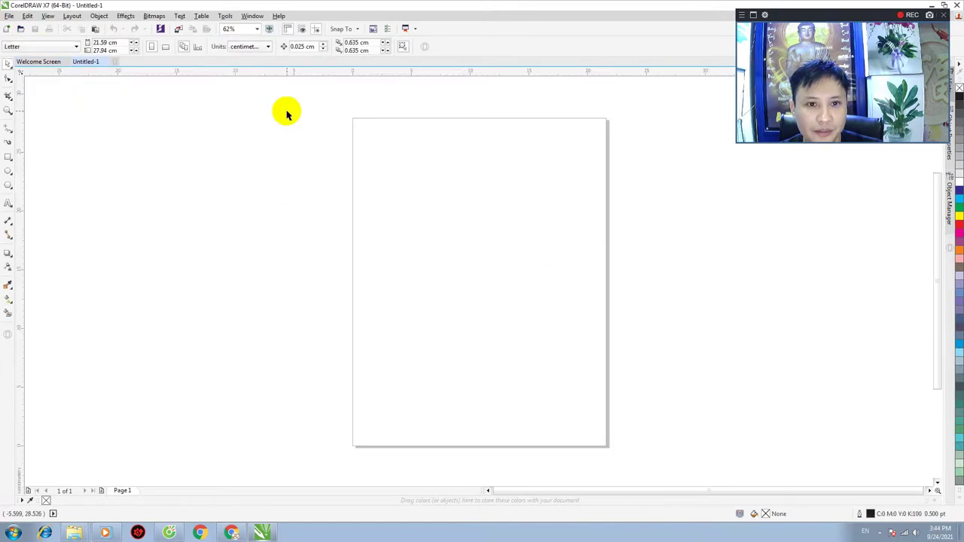
{"action": "left_click_drag", "start_coordinate": [523, 179], "coordinate": [555, 202]}
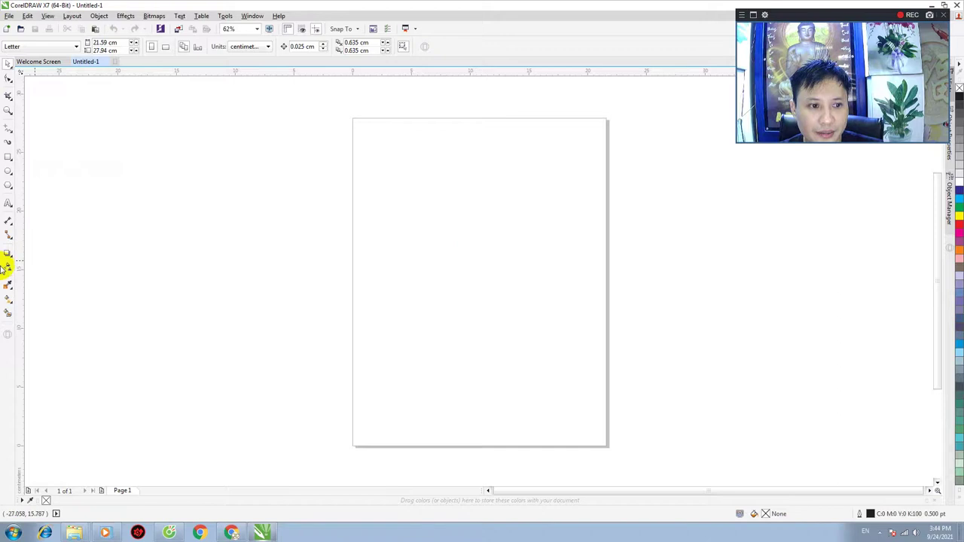
Add the artistic text 'ilove' on the page and scale it up large
{"action": "left_click", "coordinate": [8, 203]}
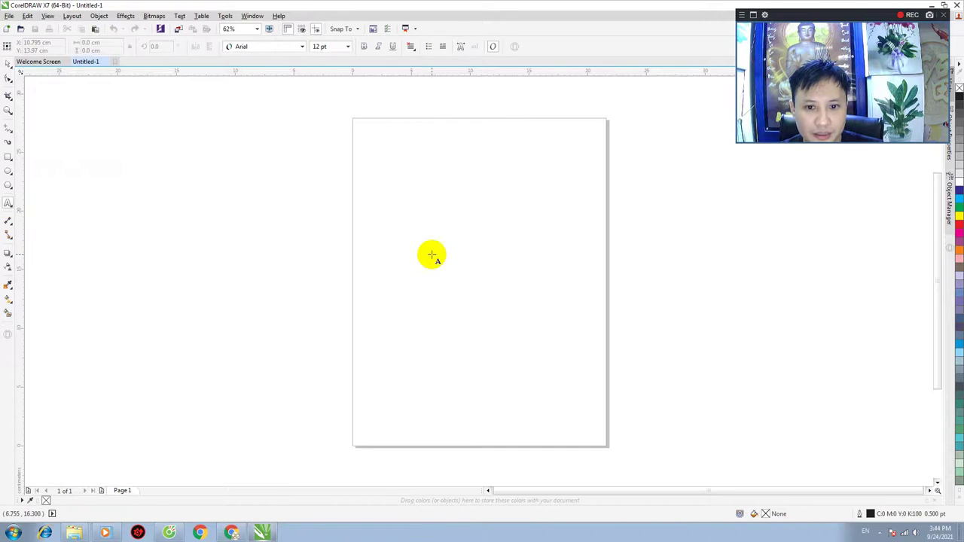
{"action": "left_click", "coordinate": [427, 218]}
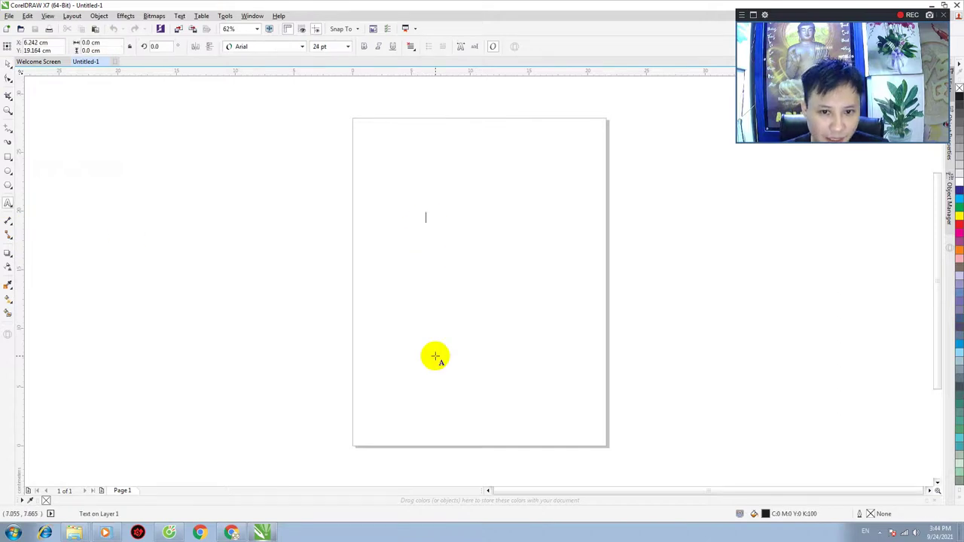
{"action": "type", "text": "ilove"}
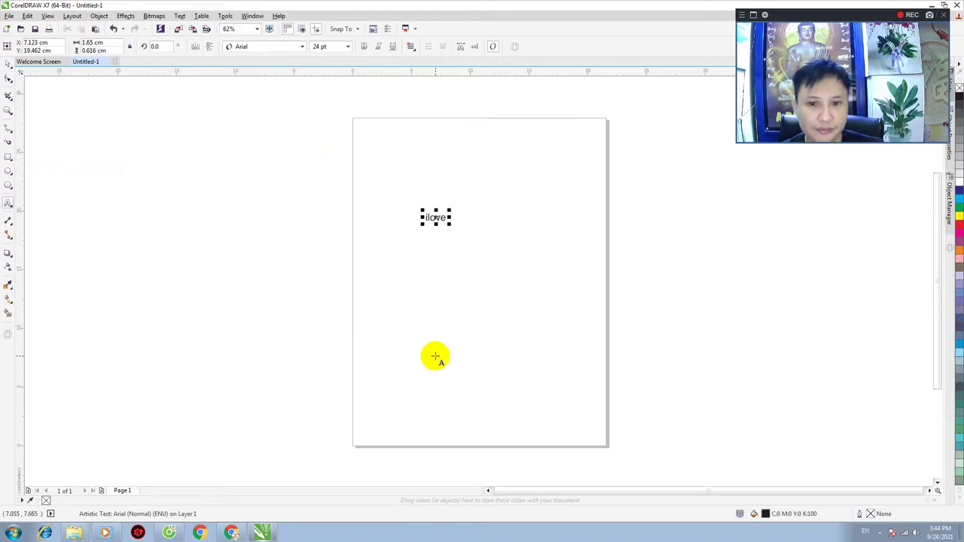
{"action": "left_click", "coordinate": [8, 64]}
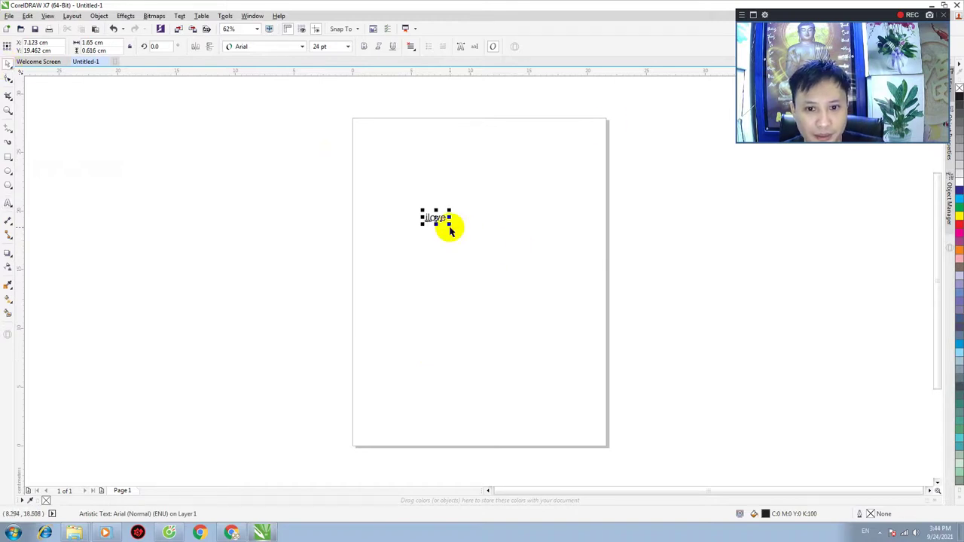
{"action": "left_click_drag", "start_coordinate": [450, 227], "coordinate": [515, 263]}
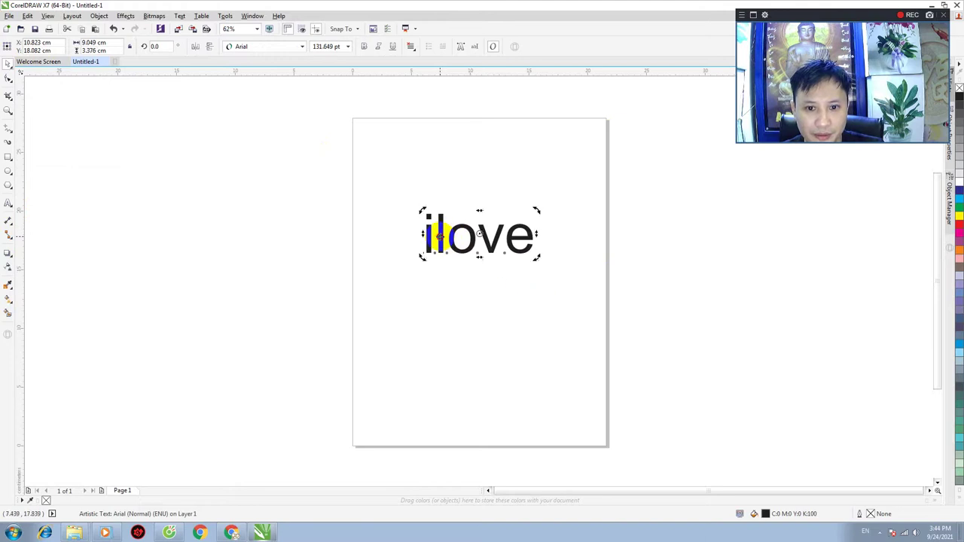
Edit the text to 'I love', move it up-left, then delete 'I ' to leave 'love'
{"action": "double_click", "coordinate": [437, 235]}
{"action": "type", "text": "I"}
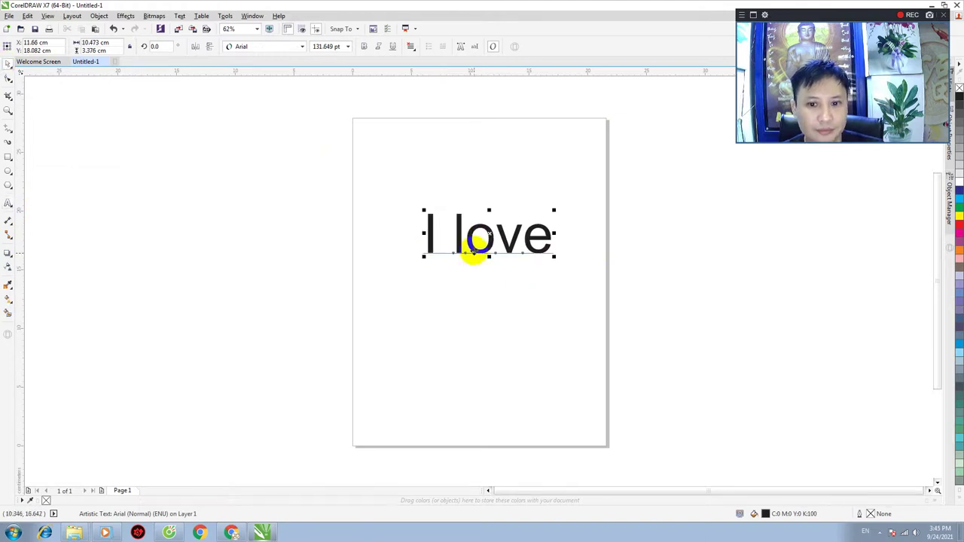
{"action": "left_click_drag", "start_coordinate": [491, 233], "coordinate": [454, 188]}
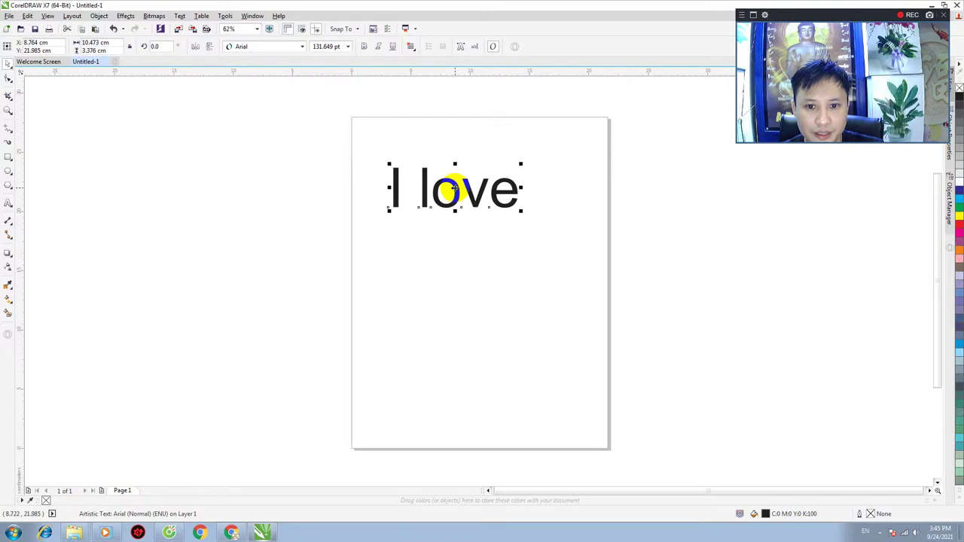
{"action": "scroll", "coordinate": [454, 189], "scroll_direction": "up", "scroll_amount": 2}
{"action": "double_click", "coordinate": [383, 193]}
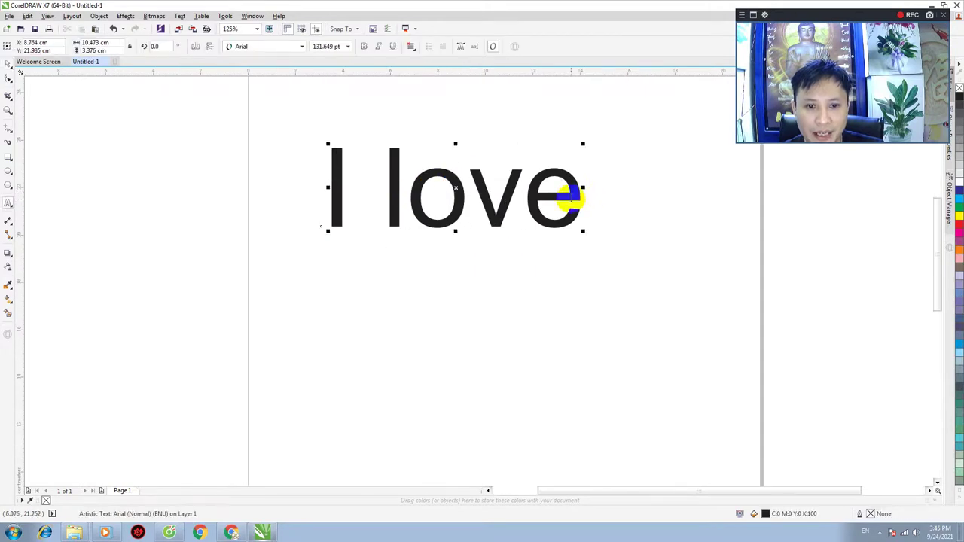
{"action": "left_click_drag", "start_coordinate": [383, 200], "coordinate": [297, 191]}
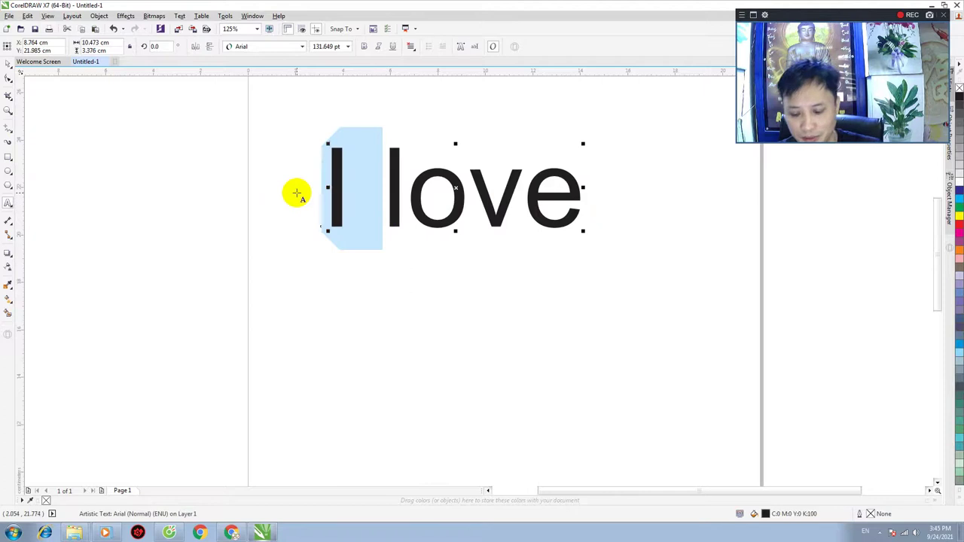
{"action": "key", "text": "BackSpace"}
Convert the love text to UPPERCASE with Change Case
{"action": "left_click", "coordinate": [8, 78]}
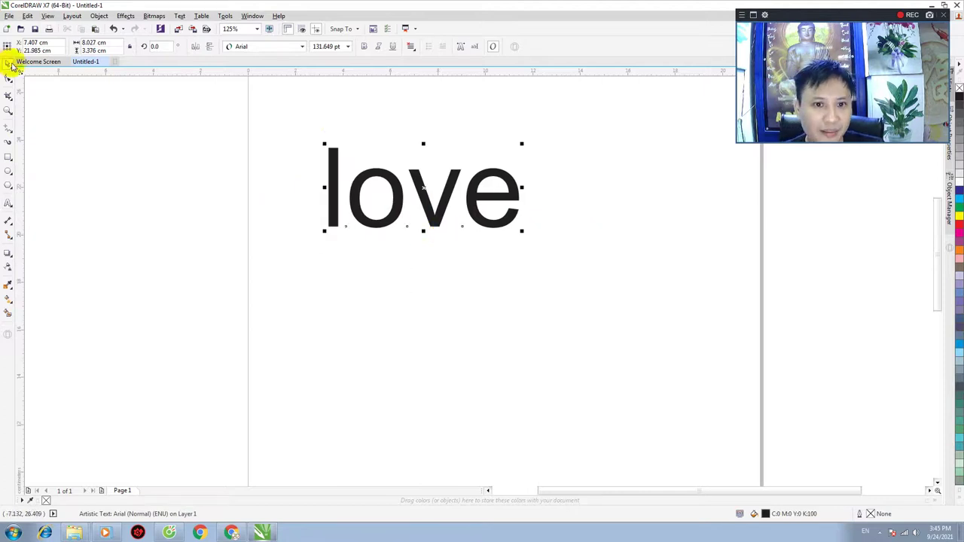
{"action": "left_click", "coordinate": [180, 15]}
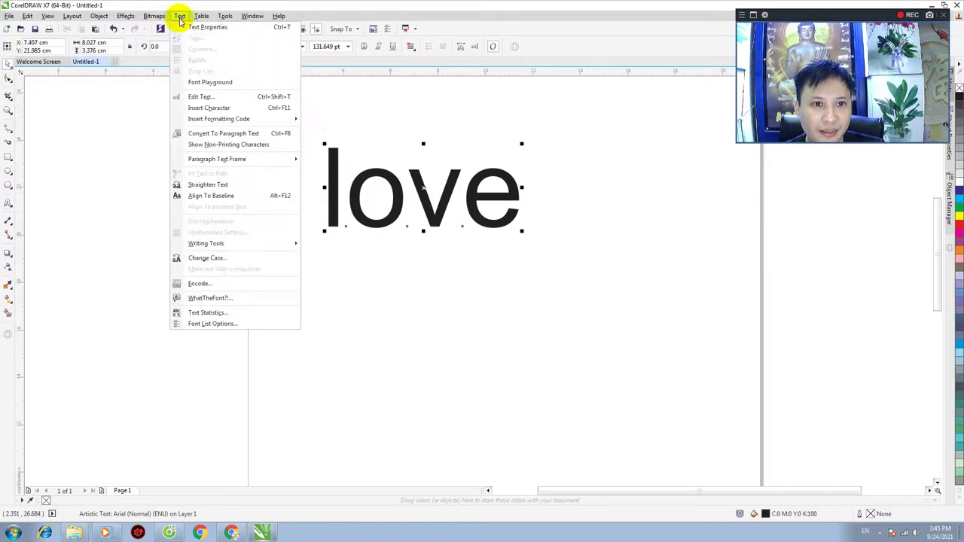
{"action": "left_click", "coordinate": [236, 260]}
{"action": "left_click", "coordinate": [427, 256]}
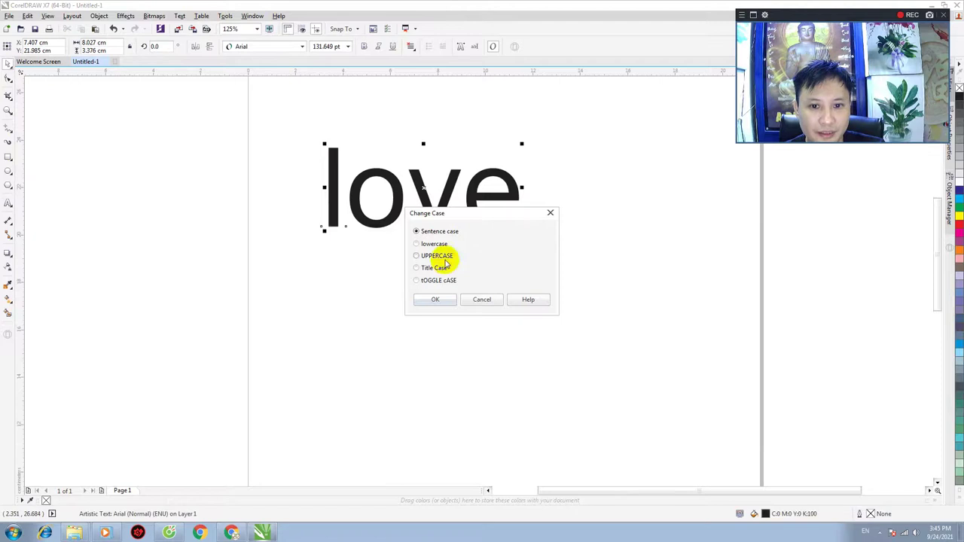
{"action": "left_click", "coordinate": [443, 300]}
Move LOVE left and down on the page and make it bold
{"action": "left_click", "coordinate": [486, 305]}
{"action": "left_click", "coordinate": [505, 220]}
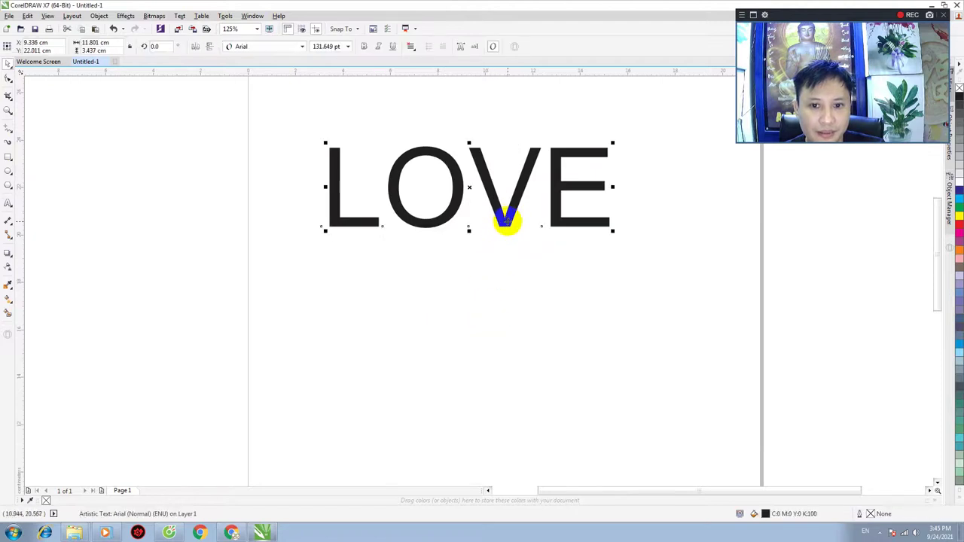
{"action": "left_click_drag", "start_coordinate": [508, 218], "coordinate": [479, 260]}
{"action": "left_click", "coordinate": [364, 46]}
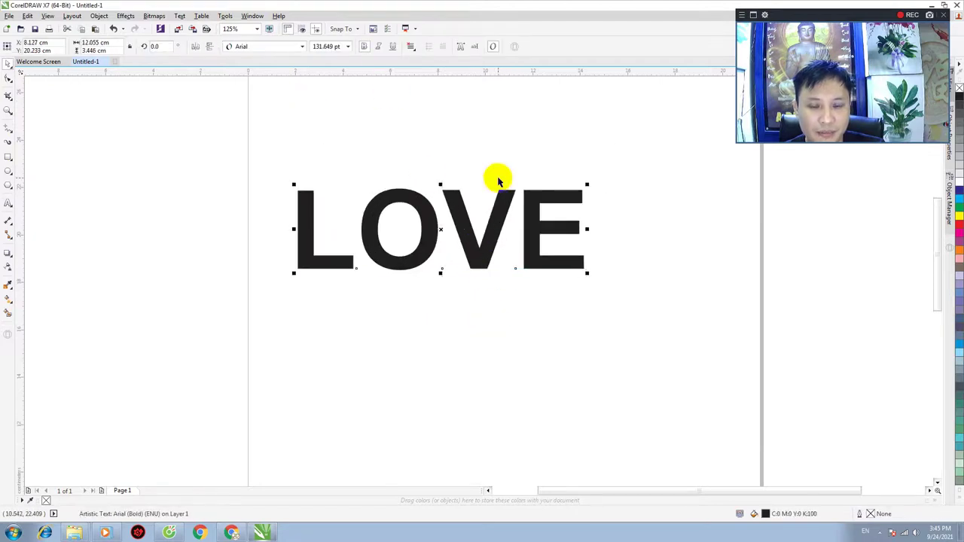
{"action": "left_click", "coordinate": [486, 261]}
Set the LOVE text in the UTM HelvetIns font
{"action": "left_click", "coordinate": [303, 47]}
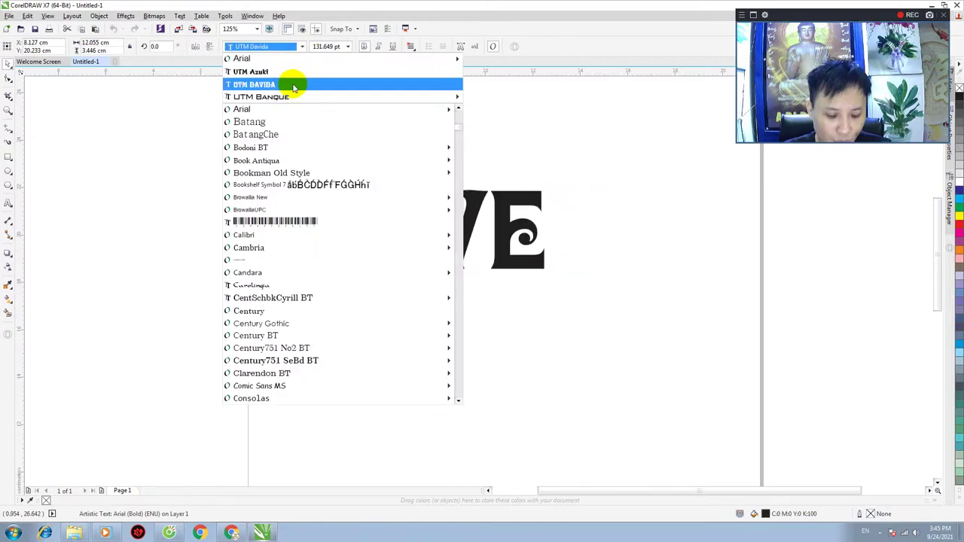
{"action": "type", "text": "UTM "}
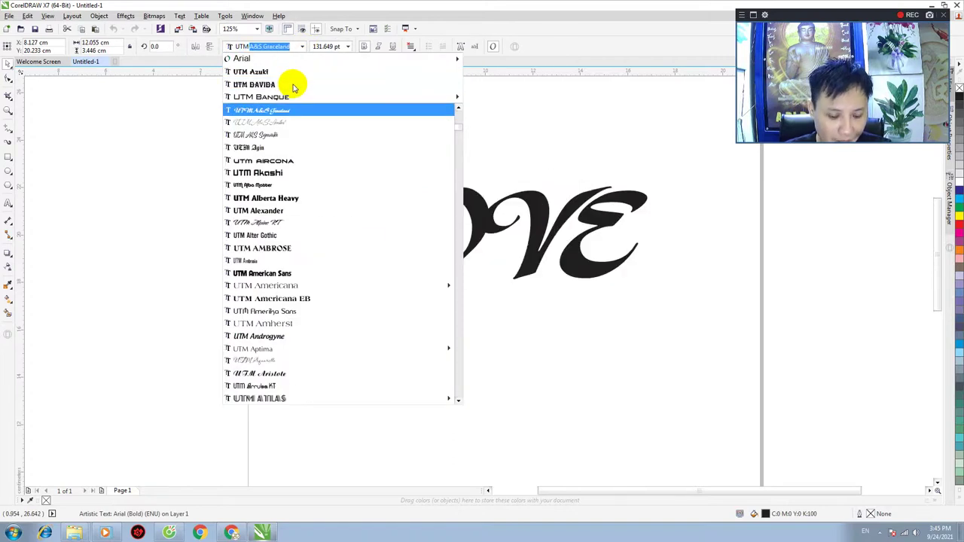
{"action": "type", "text": "Helve"}
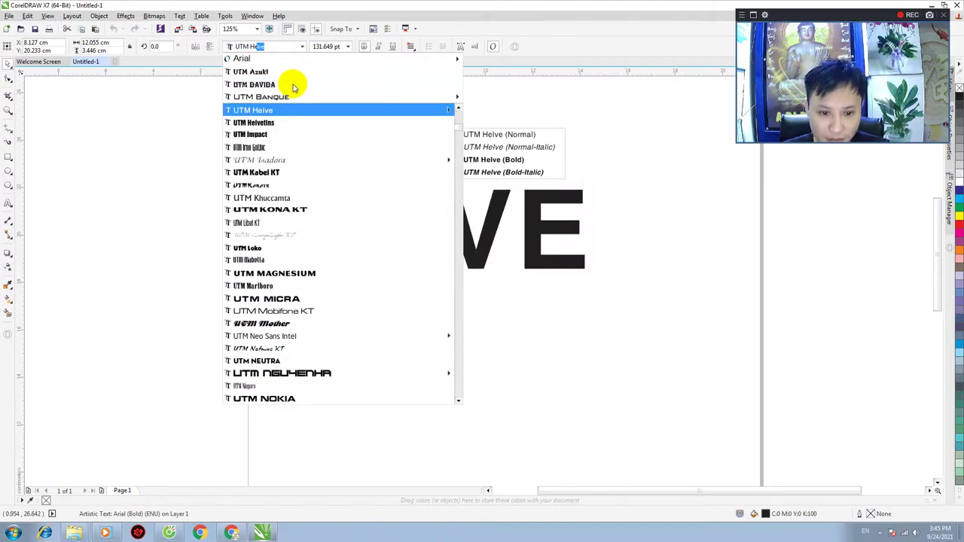
{"action": "key", "text": "Down"}
{"action": "key", "text": "Return"}
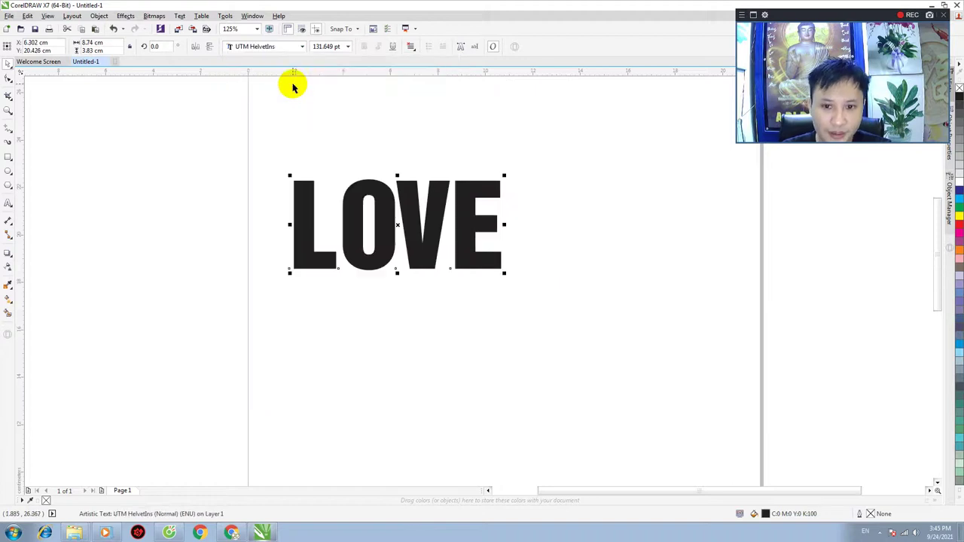
Shift LOVE slightly right and stretch it to about 11.55 cm wide
{"action": "left_click_drag", "start_coordinate": [473, 183], "coordinate": [496, 240]}
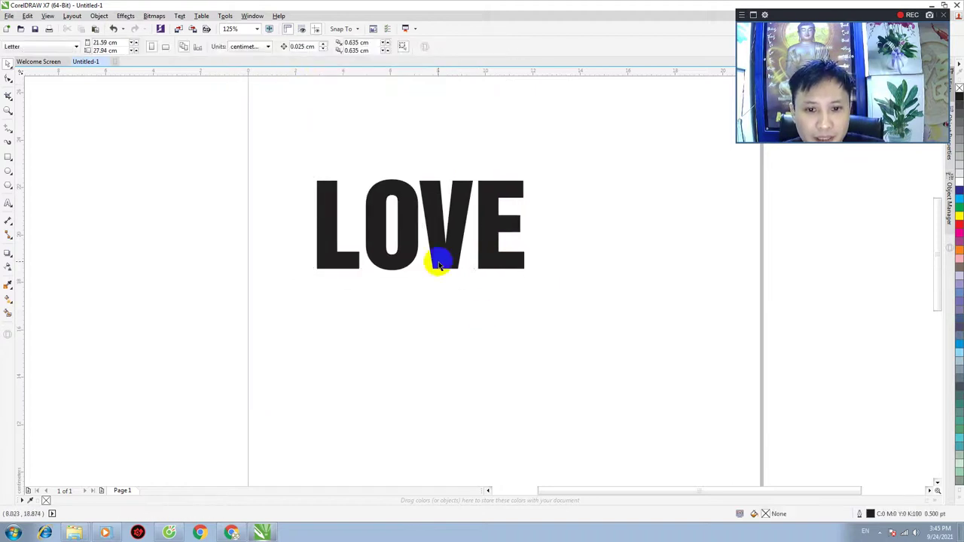
{"action": "left_click_drag", "start_coordinate": [527, 227], "coordinate": [594, 226]}
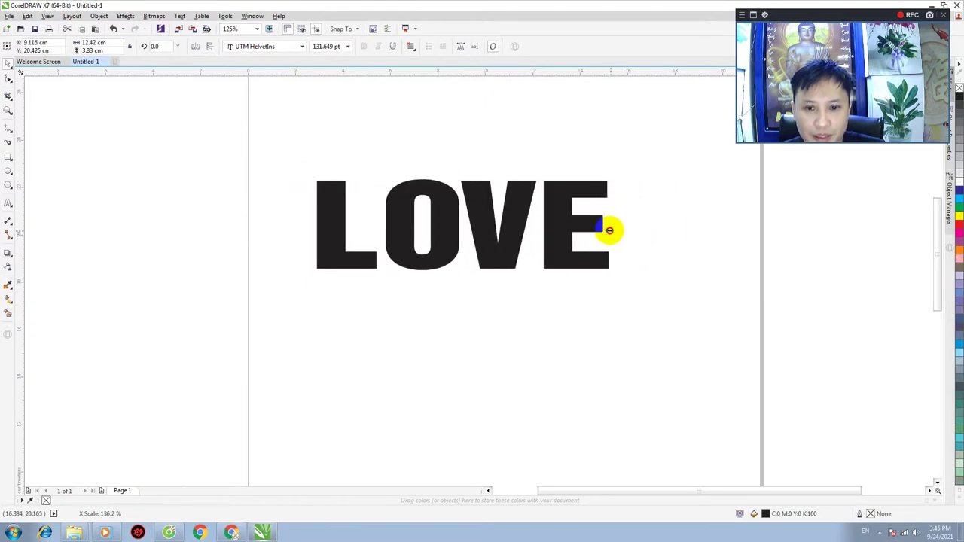
{"action": "left_click", "coordinate": [510, 261]}
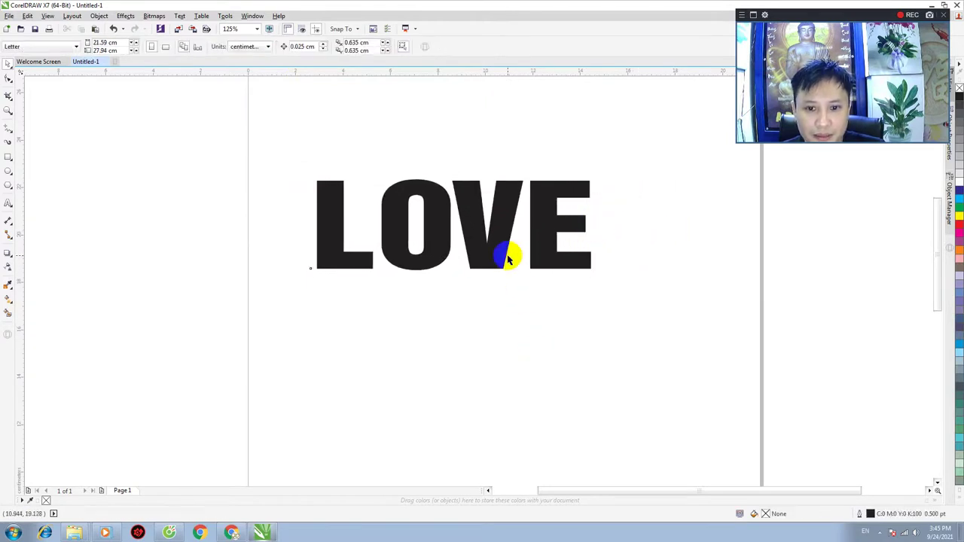
{"action": "left_click", "coordinate": [500, 258]}
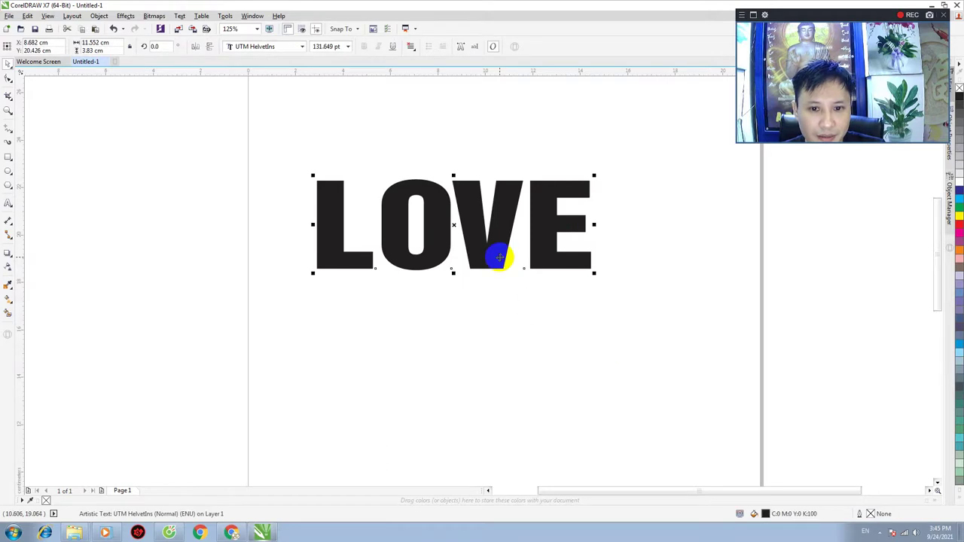
{"action": "left_click", "coordinate": [533, 306]}
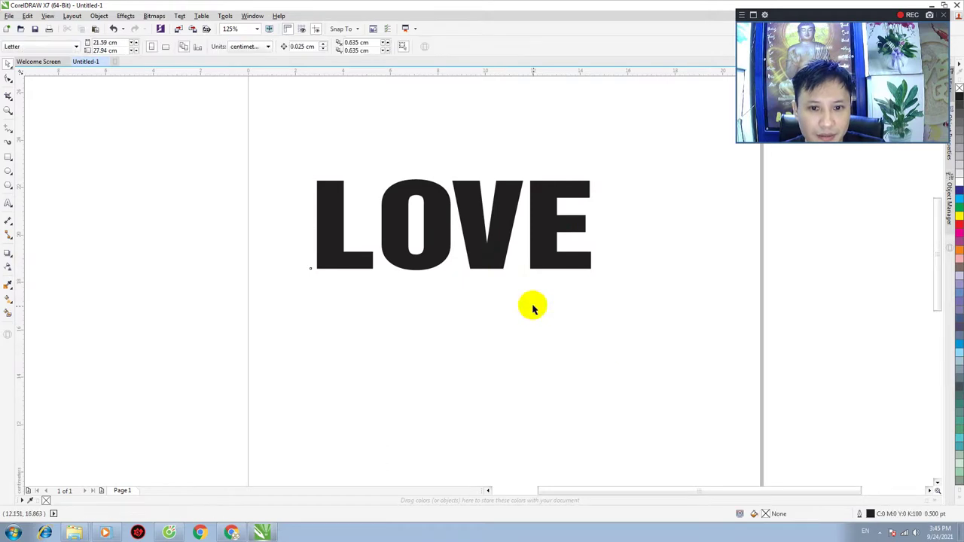
Apply a top-to-bottom fountain fill across the LOVE text
{"action": "left_click", "coordinate": [9, 299]}
{"action": "left_click", "coordinate": [330, 205]}
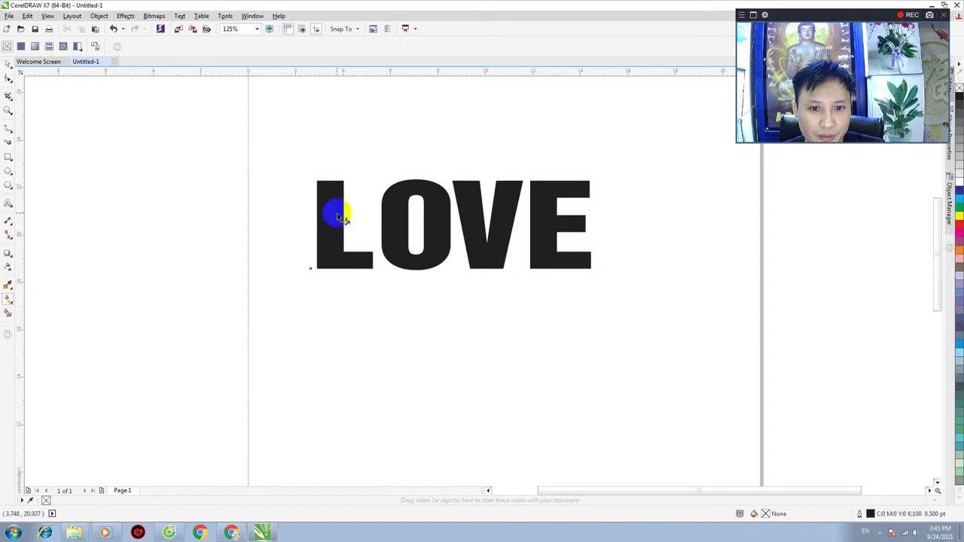
{"action": "left_click", "coordinate": [8, 64]}
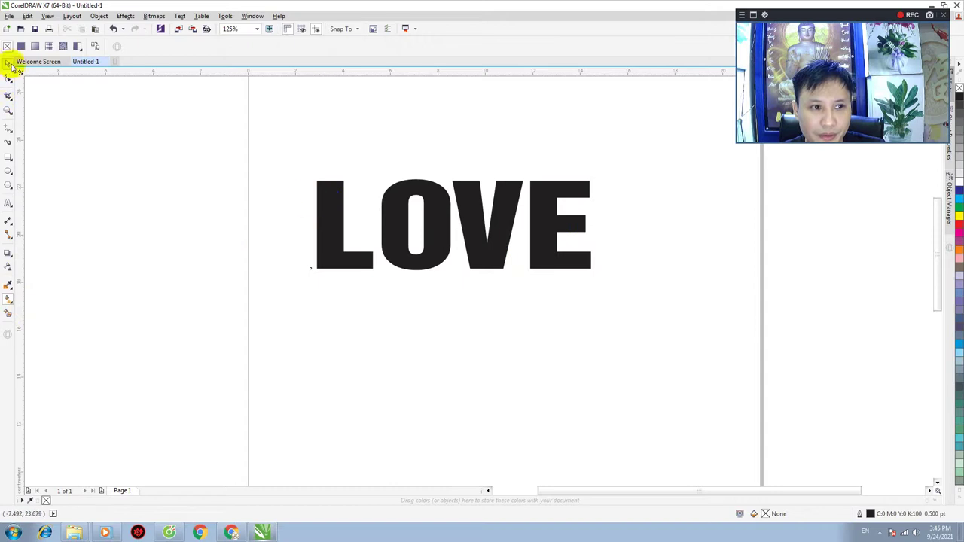
{"action": "left_click", "coordinate": [438, 214]}
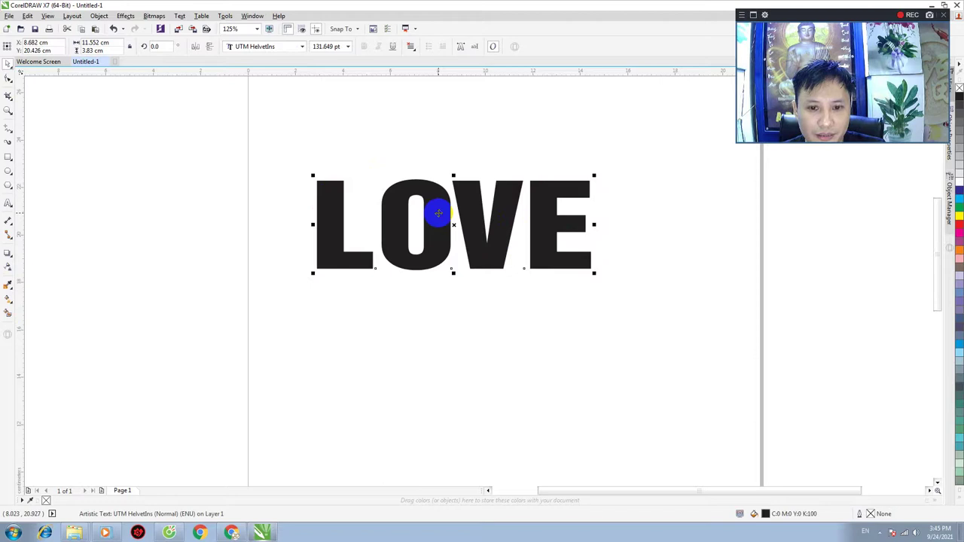
{"action": "left_click", "coordinate": [9, 300]}
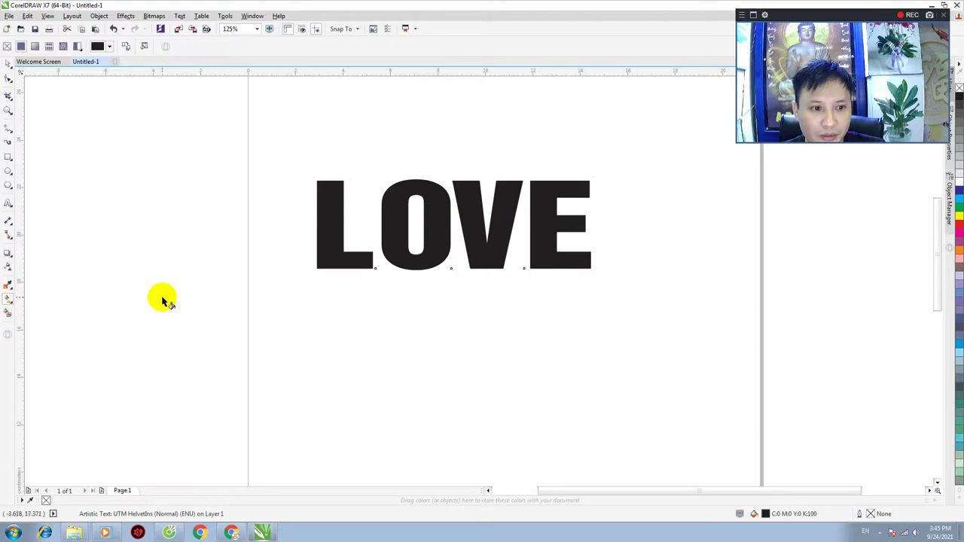
{"action": "left_click_drag", "start_coordinate": [418, 169], "coordinate": [418, 279]}
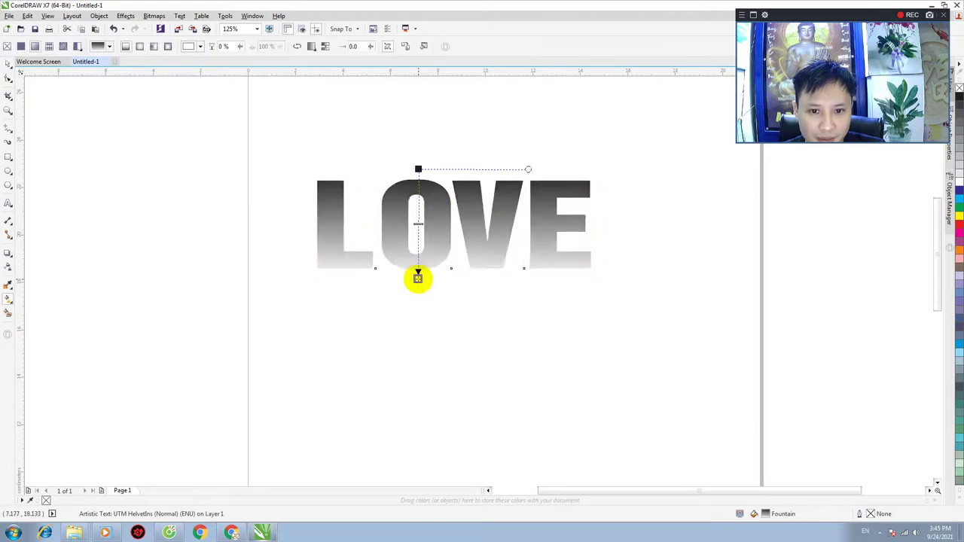
{"action": "scroll", "coordinate": [418, 216], "scroll_direction": "up", "scroll_amount": 2}
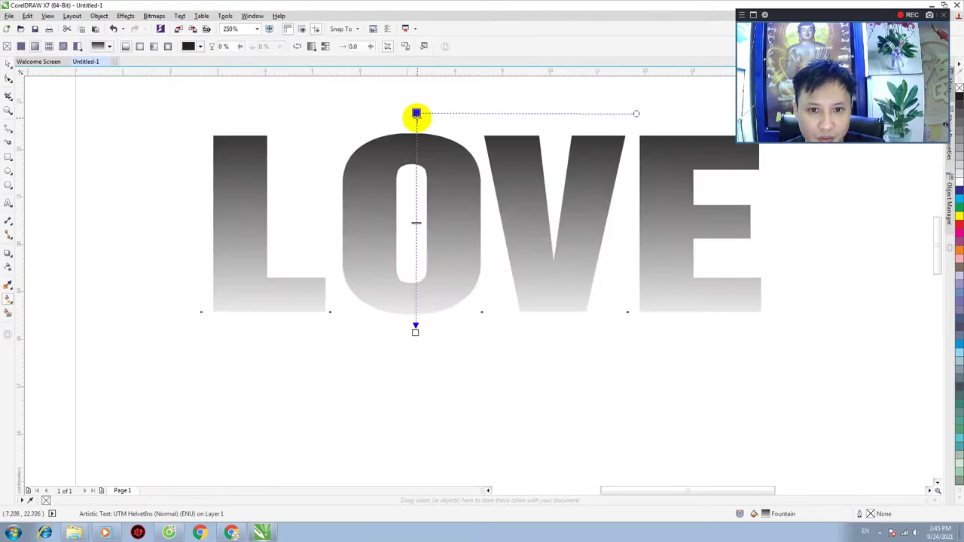
Set the gradient's top stop to orange-brown gold (C26 M57 Y100 K10)
{"action": "left_click", "coordinate": [419, 113]}
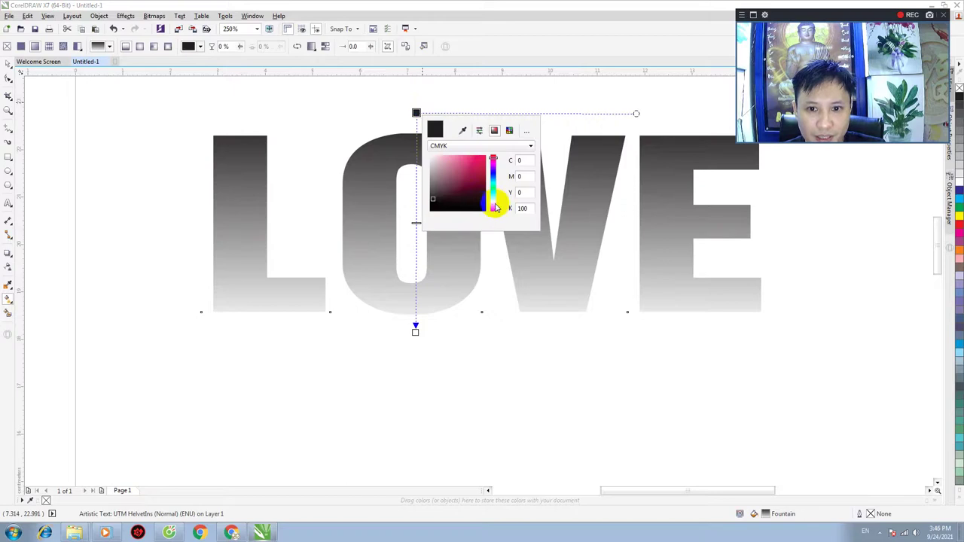
{"action": "left_click_drag", "start_coordinate": [496, 209], "coordinate": [494, 203]}
{"action": "left_click", "coordinate": [479, 165]}
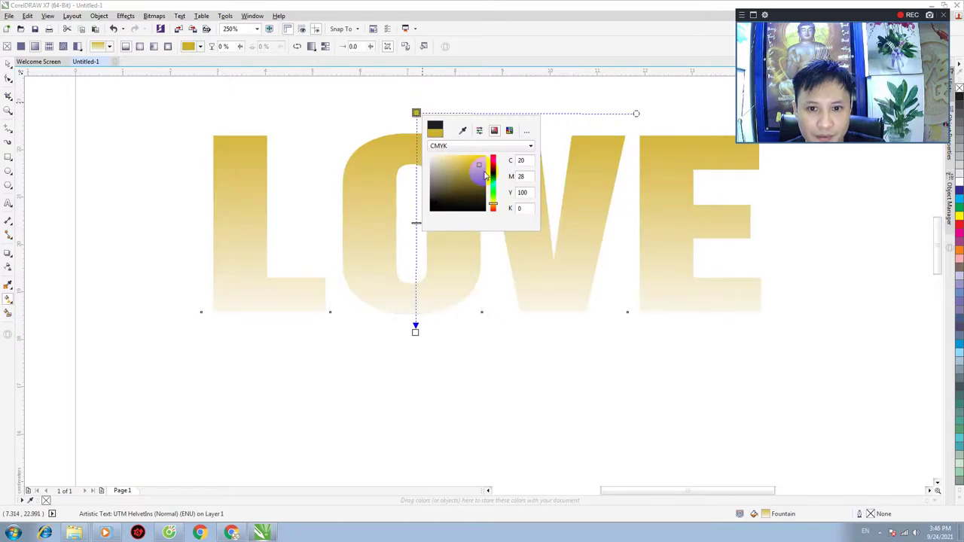
{"action": "left_click", "coordinate": [485, 175]}
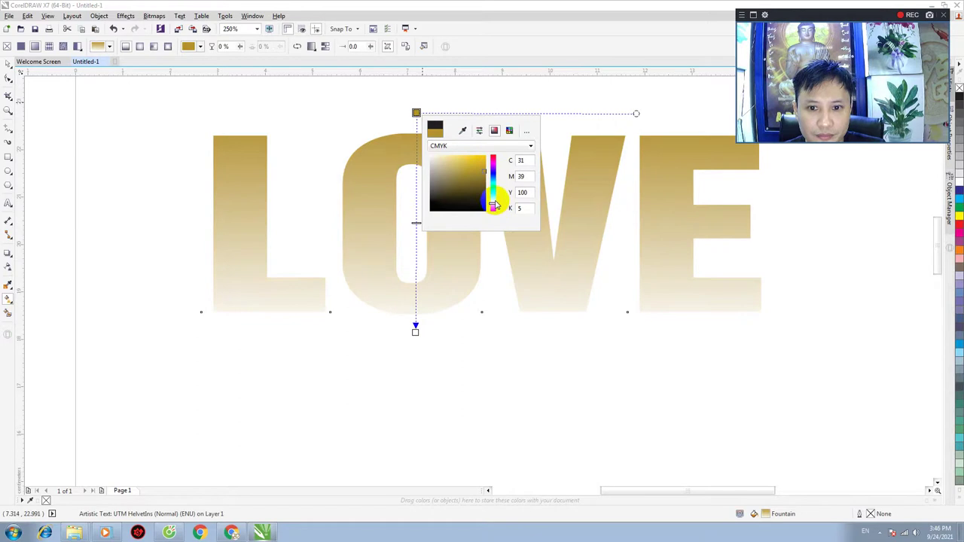
{"action": "left_click", "coordinate": [493, 205]}
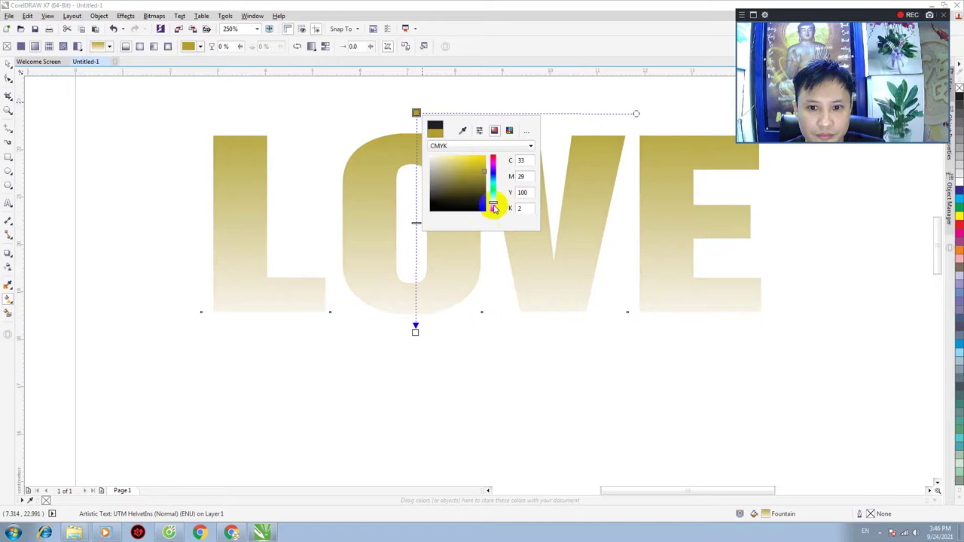
{"action": "left_click", "coordinate": [493, 206]}
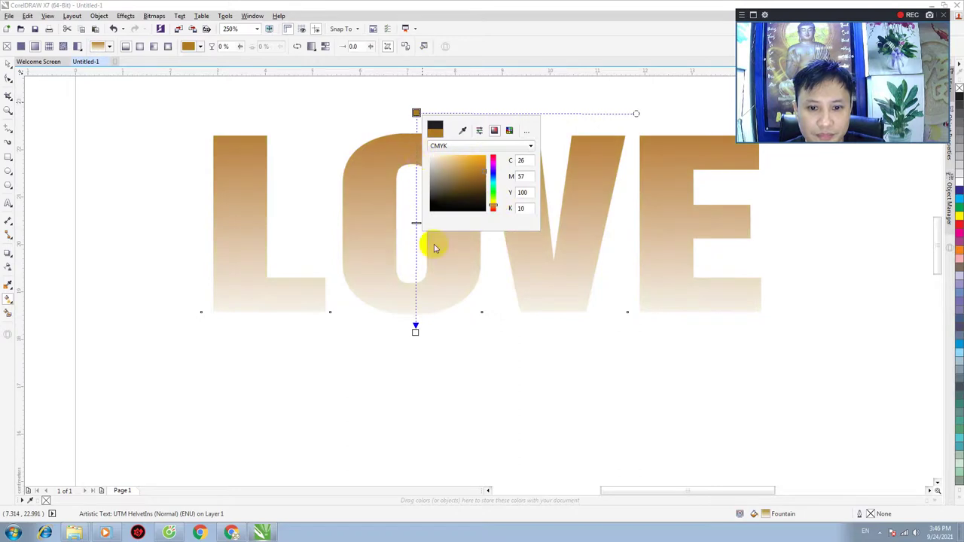
{"action": "left_click", "coordinate": [416, 332]}
{"action": "left_click", "coordinate": [416, 331]}
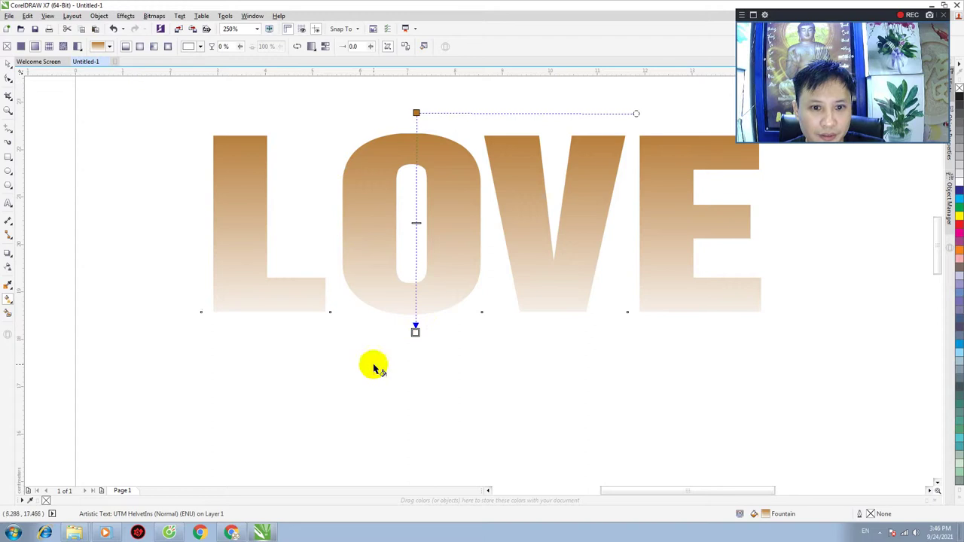
Recolour the gradient's bottom stop to yellow and nudge its end slightly
{"action": "double_click", "coordinate": [416, 330]}
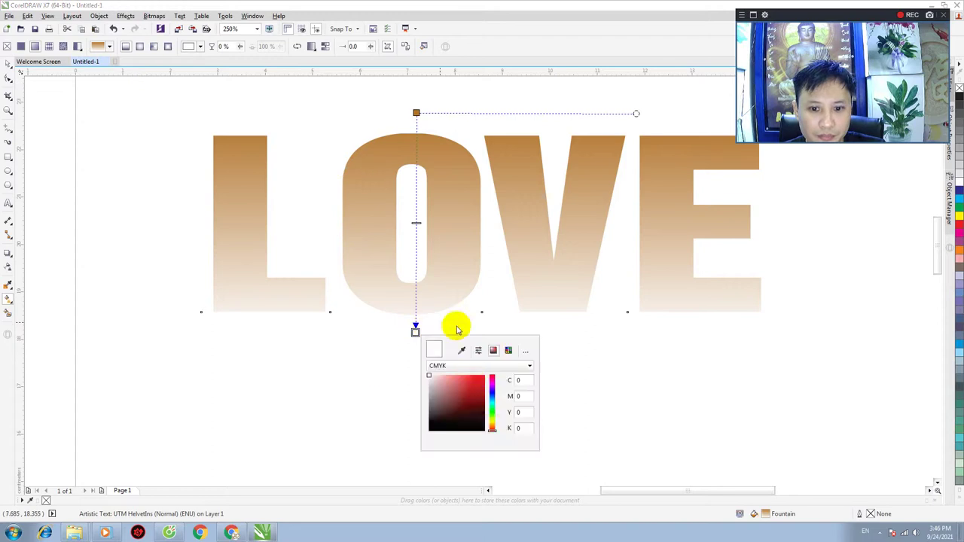
{"action": "left_click", "coordinate": [493, 429]}
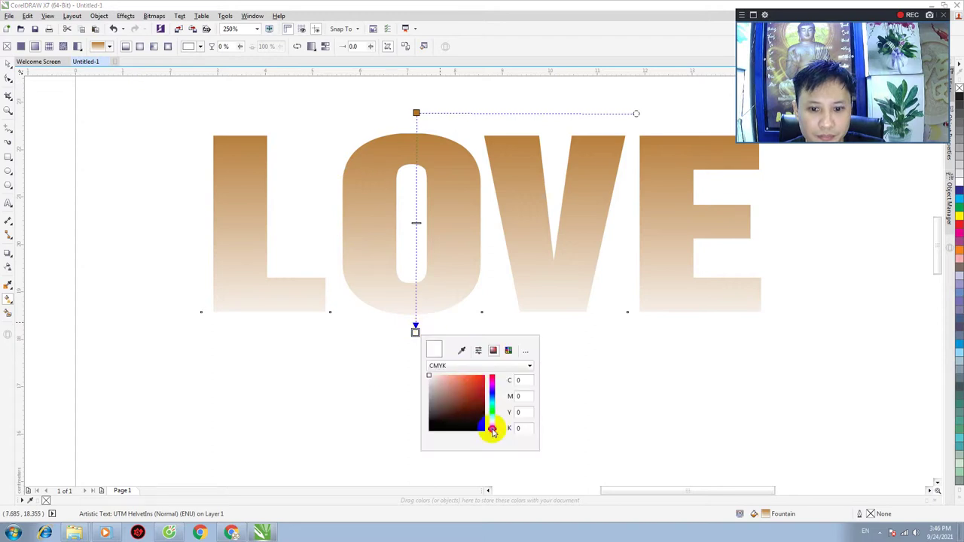
{"action": "left_click", "coordinate": [462, 380]}
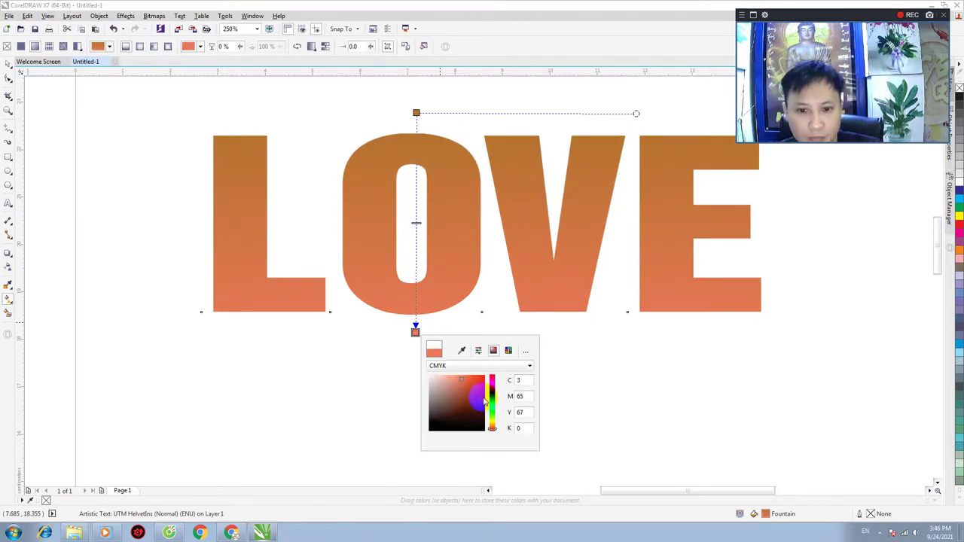
{"action": "left_click", "coordinate": [493, 427]}
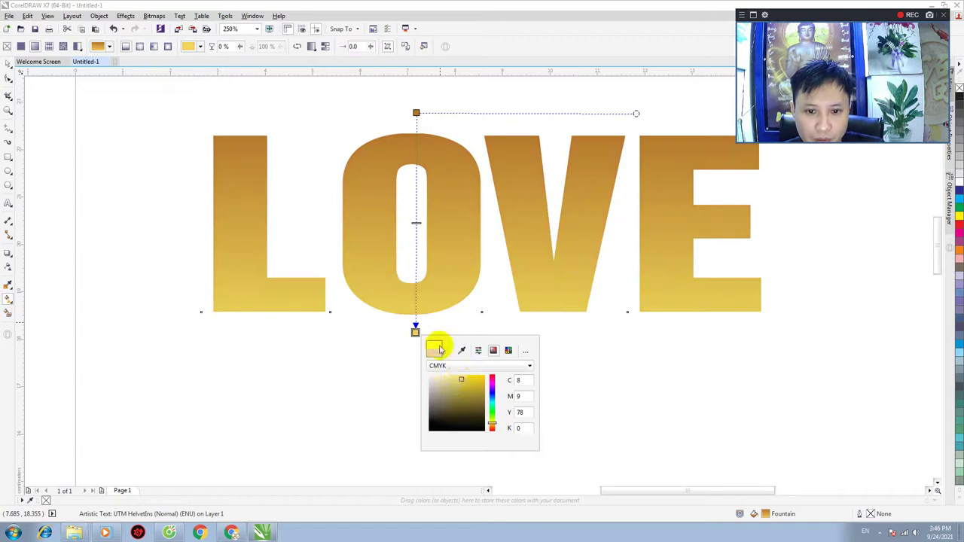
{"action": "left_click", "coordinate": [424, 334]}
{"action": "left_click_drag", "start_coordinate": [416, 332], "coordinate": [422, 333]}
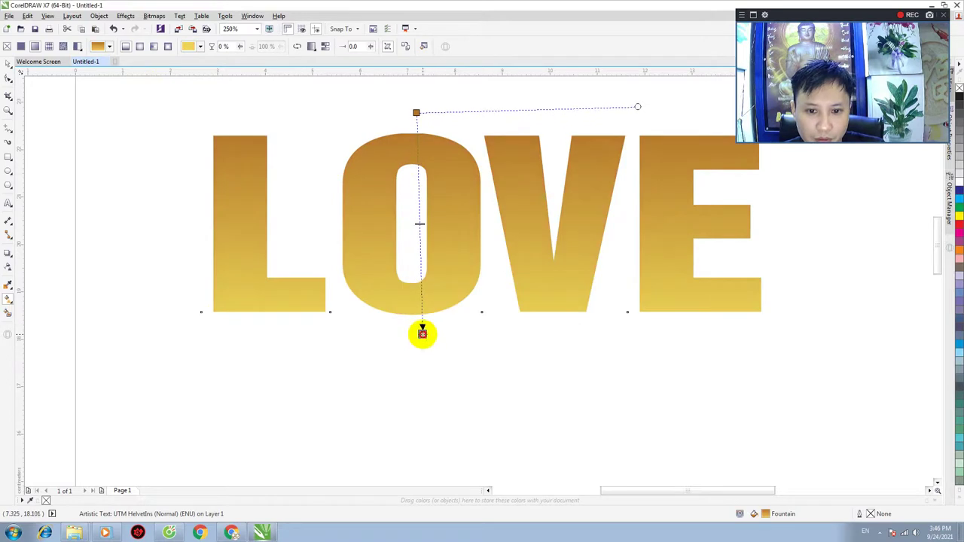
Add intermediate gold colour stops along the gradient and set the 86% stop to pale yellow
{"action": "left_click", "coordinate": [422, 302]}
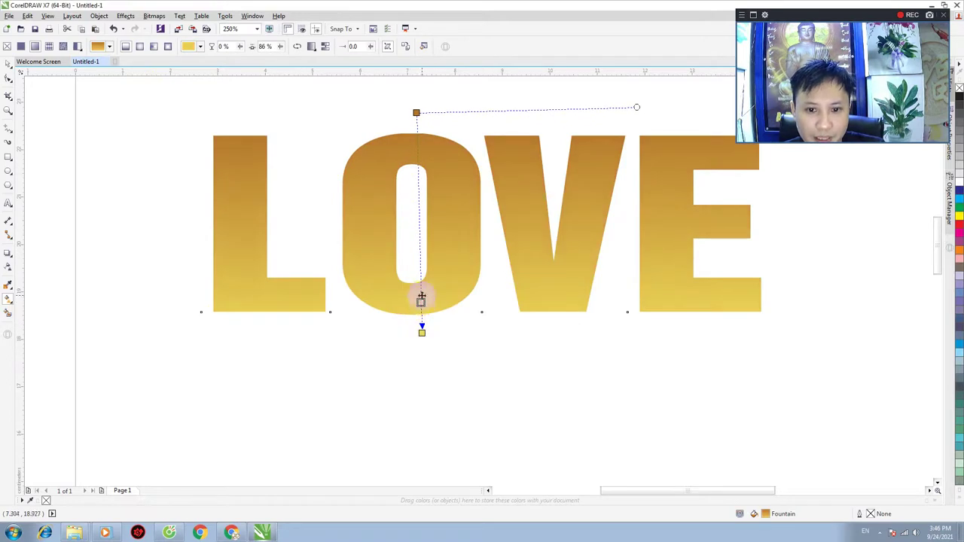
{"action": "left_click_drag", "start_coordinate": [421, 296], "coordinate": [418, 174]}
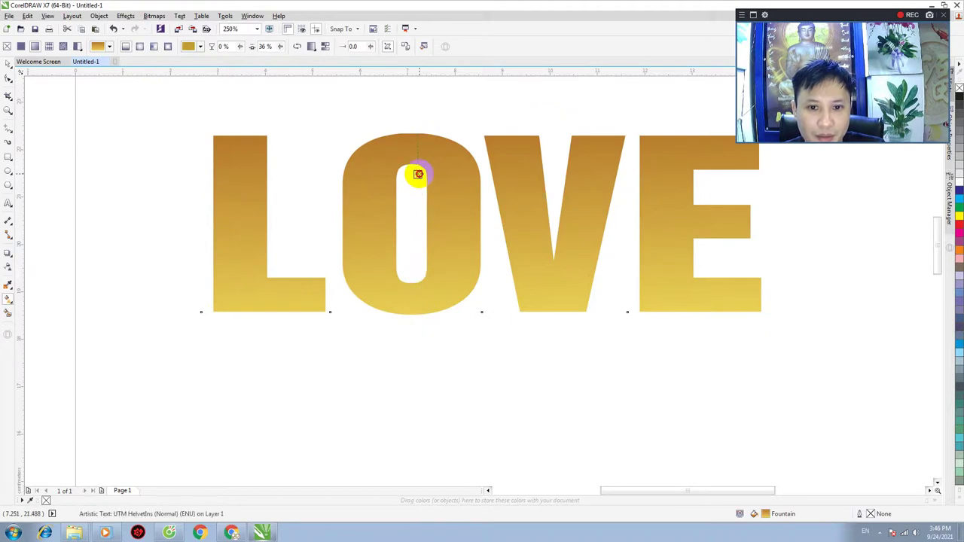
{"action": "left_click", "coordinate": [421, 303]}
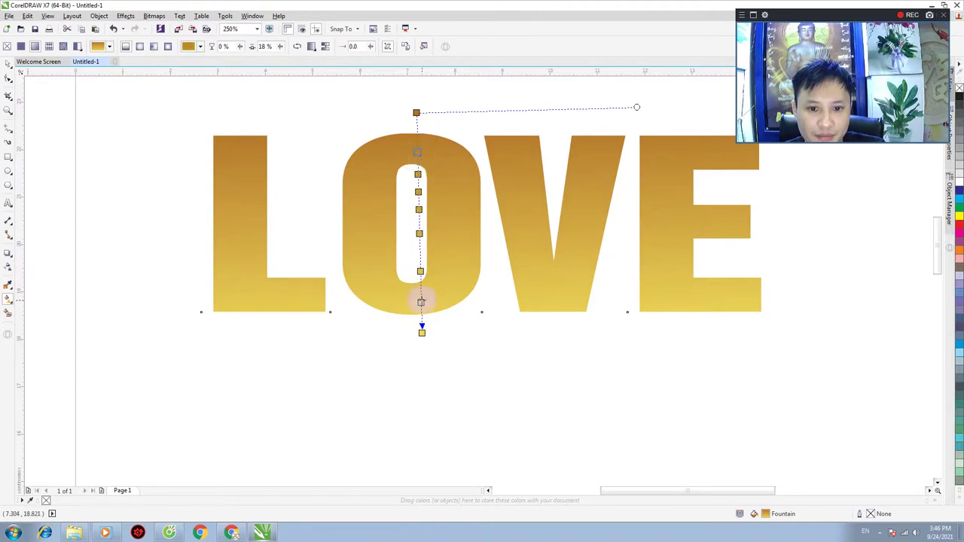
{"action": "left_click_drag", "start_coordinate": [421, 302], "coordinate": [434, 302]}
{"action": "left_click", "coordinate": [444, 345]}
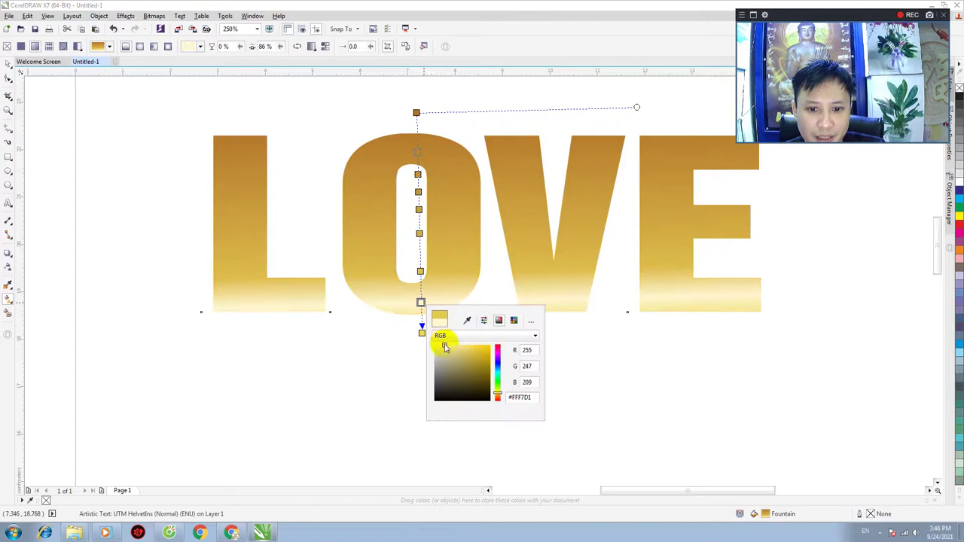
Set the 55% stop to pale gold, 44% to deep gold, and 28% to pale gold
{"action": "left_click", "coordinate": [419, 235]}
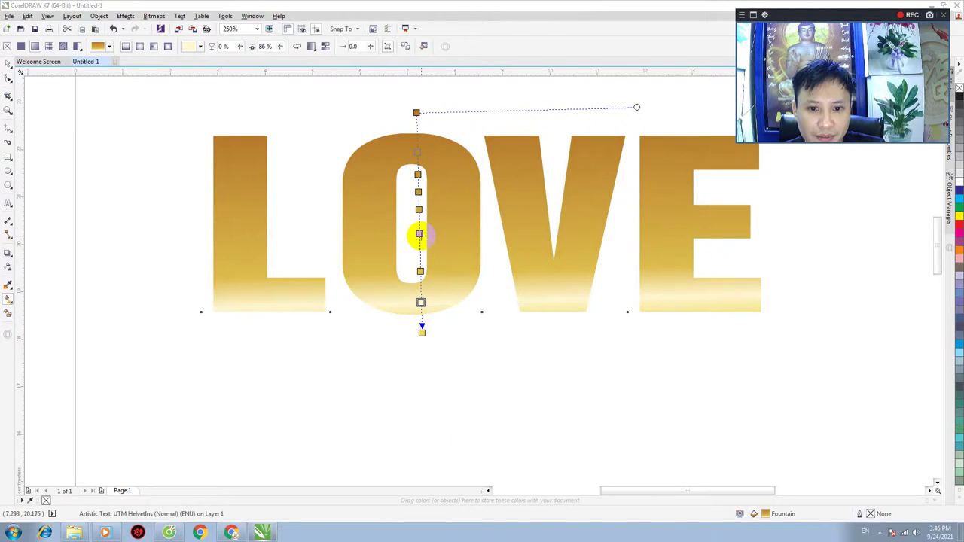
{"action": "left_click", "coordinate": [424, 235]}
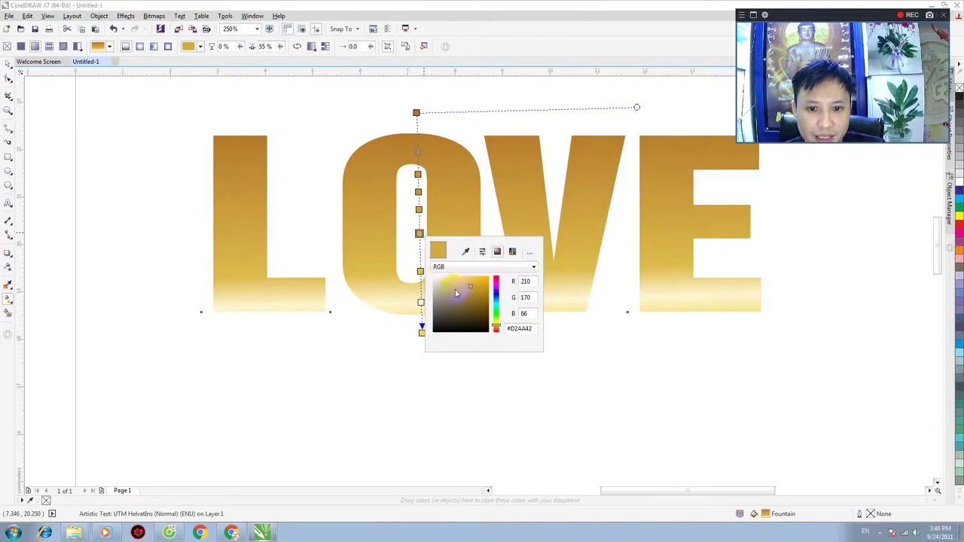
{"action": "left_click", "coordinate": [458, 280]}
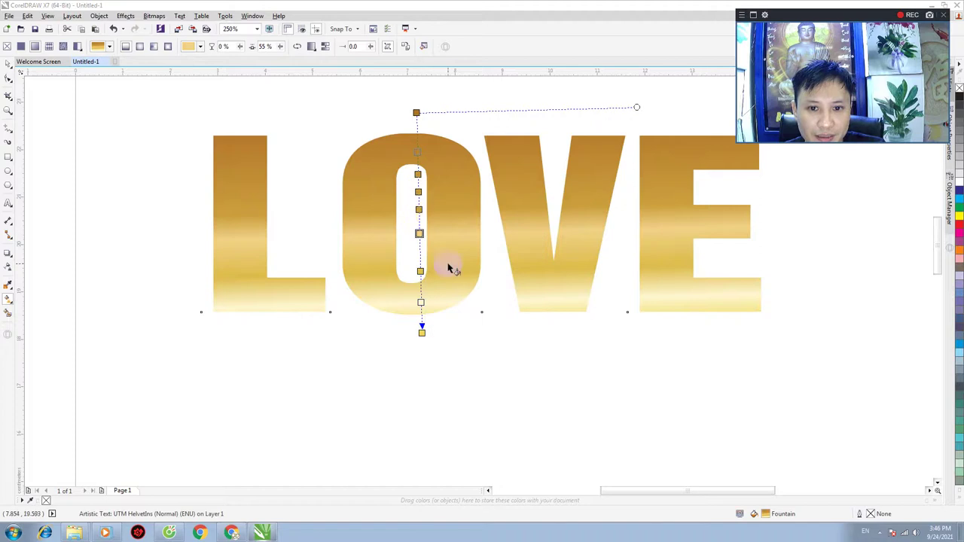
{"action": "left_click", "coordinate": [420, 209]}
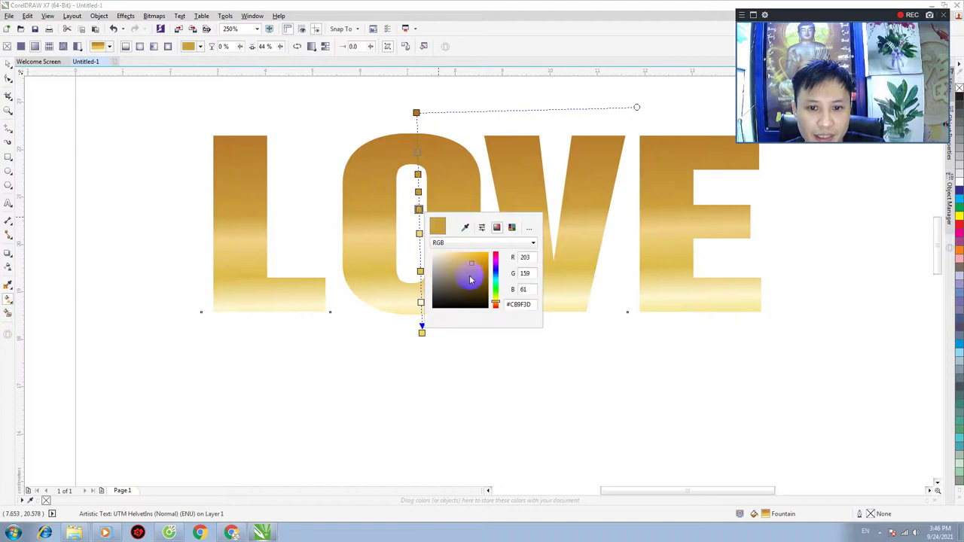
{"action": "left_click", "coordinate": [462, 258]}
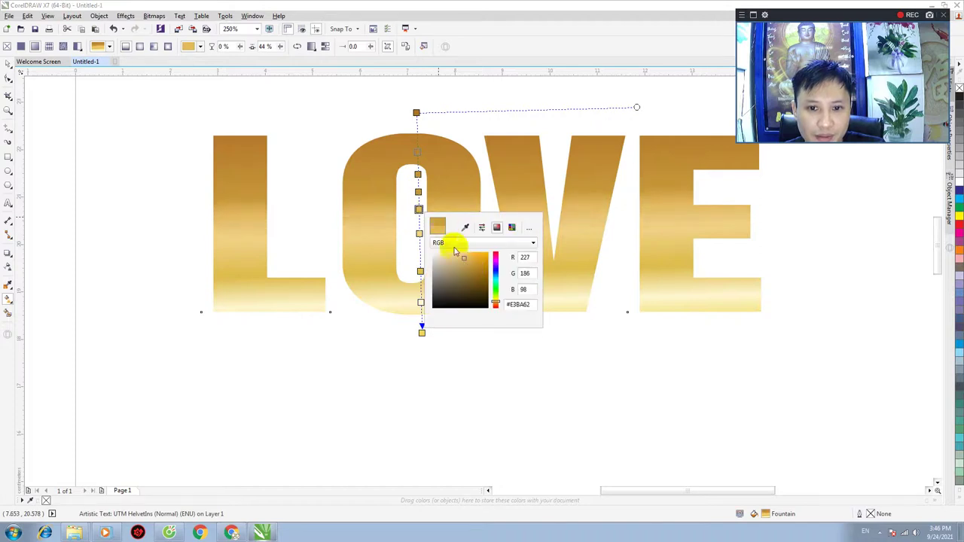
{"action": "left_click", "coordinate": [479, 273]}
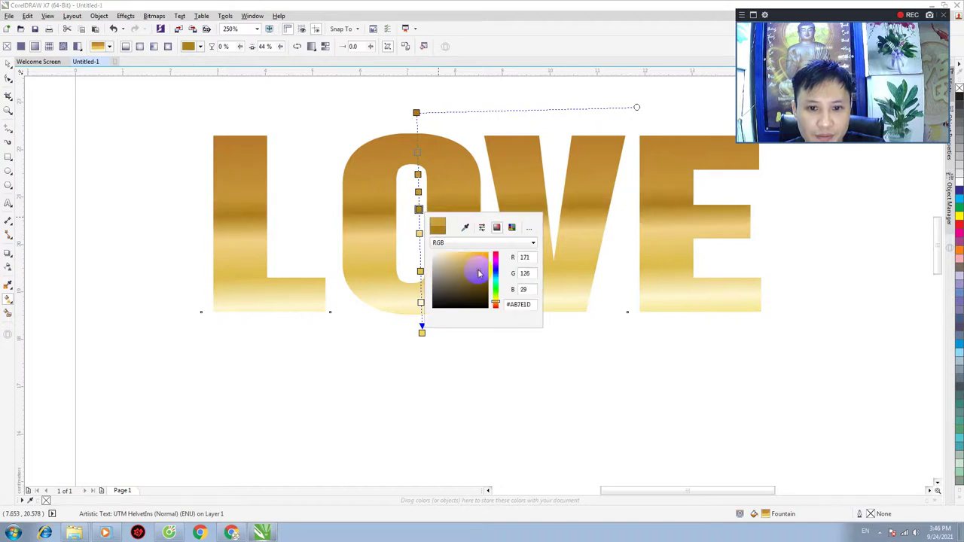
{"action": "left_click", "coordinate": [417, 175]}
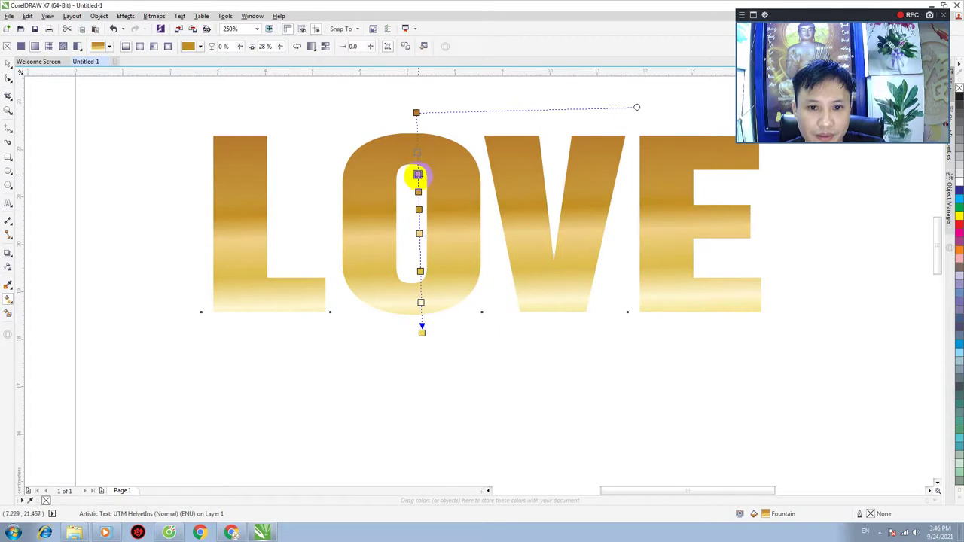
{"action": "left_click", "coordinate": [418, 175]}
{"action": "left_click", "coordinate": [458, 221]}
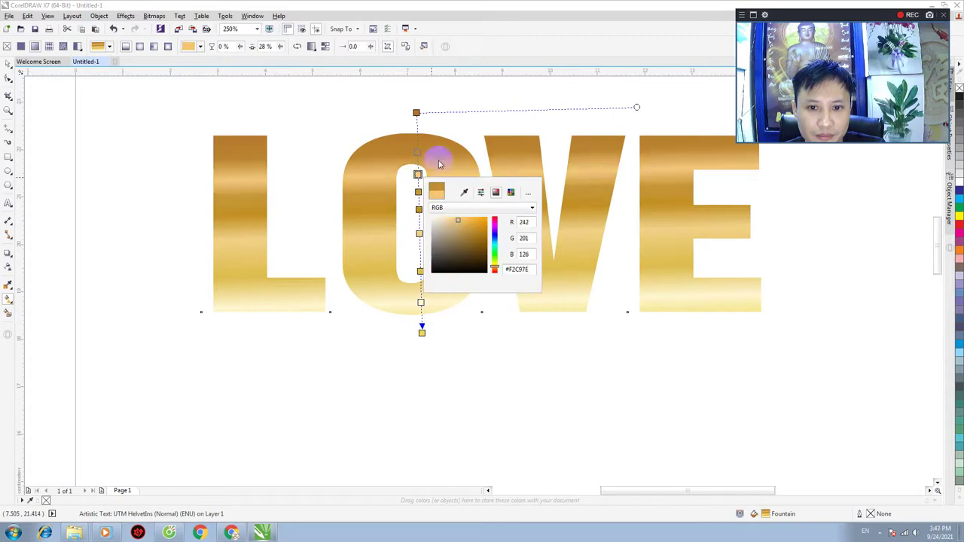
Brighten the 10% stop to light gold and change the 86% stop to soft yellow (#E8D679)
{"action": "left_click", "coordinate": [417, 134]}
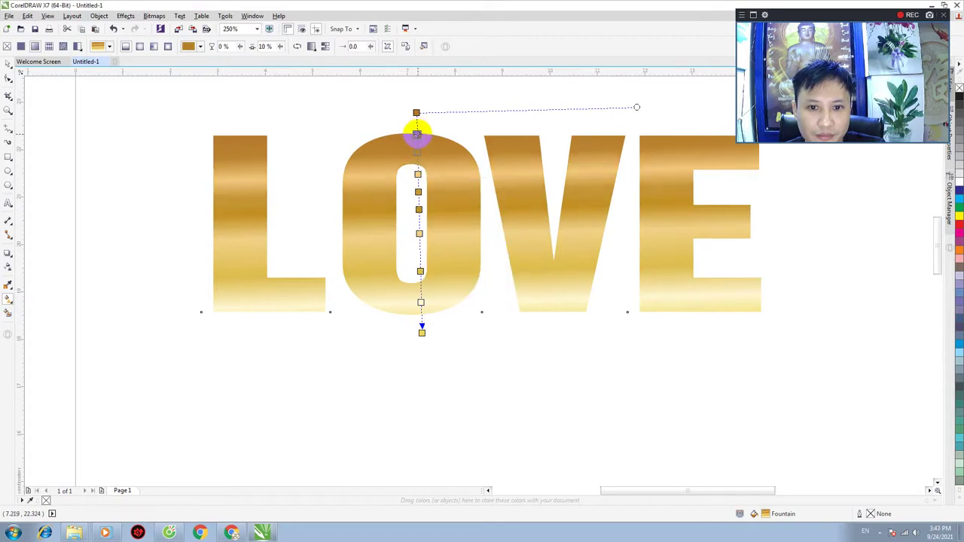
{"action": "left_click", "coordinate": [417, 133]}
{"action": "left_click", "coordinate": [457, 183]}
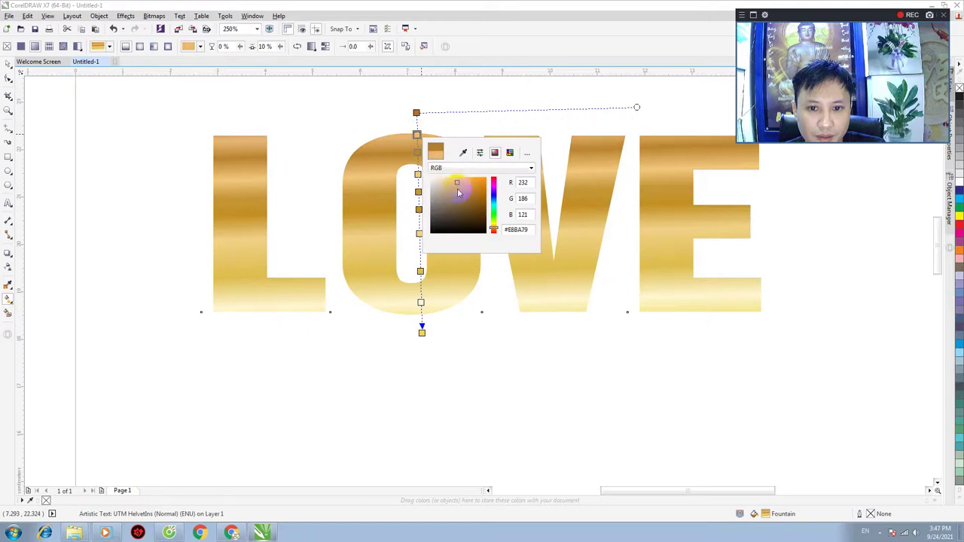
{"action": "left_click", "coordinate": [421, 303]}
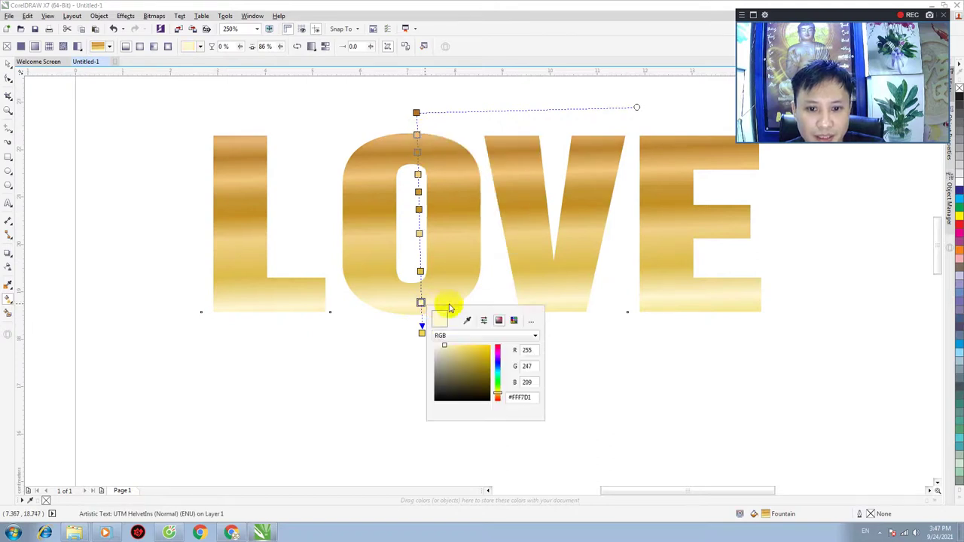
{"action": "left_click", "coordinate": [462, 353]}
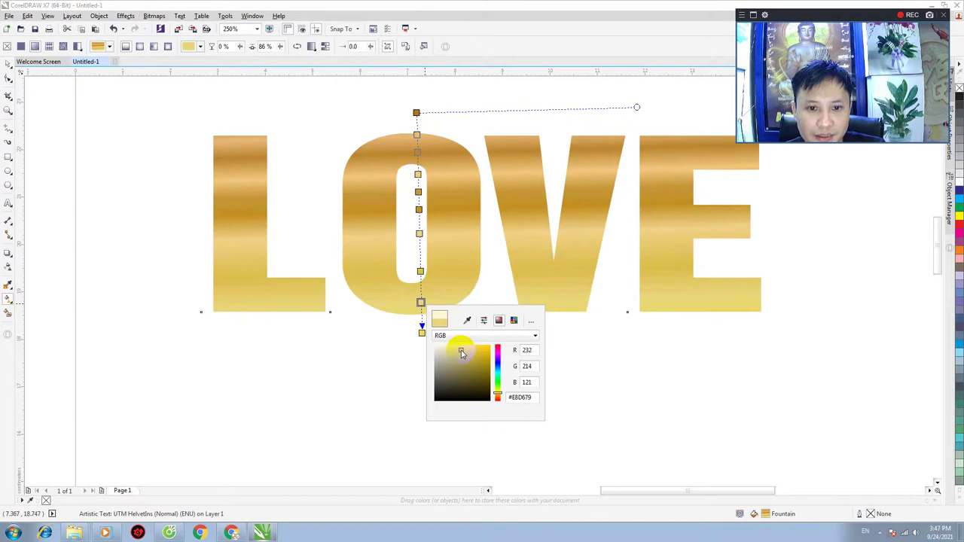
Reselect LOVE and reposition the gradient vector across the letters
{"action": "left_click", "coordinate": [8, 77]}
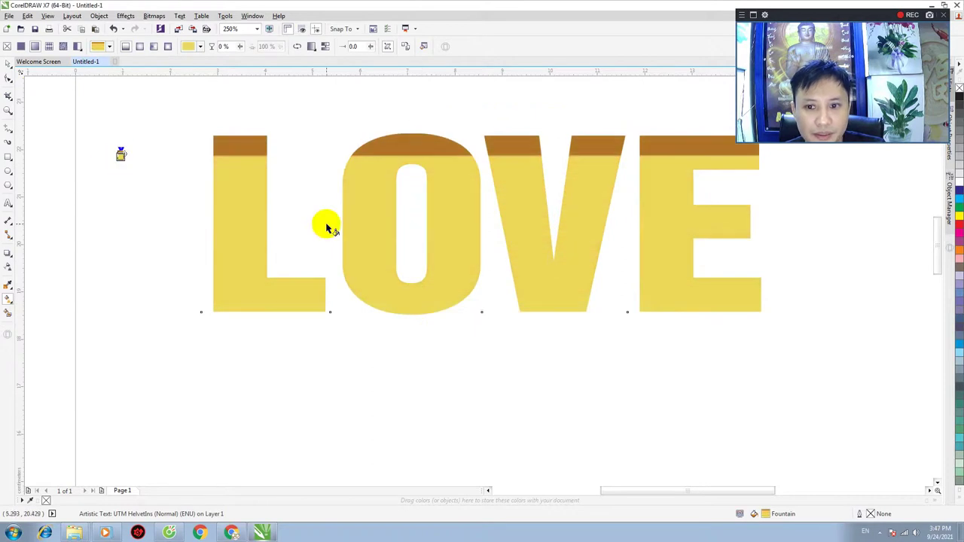
{"action": "left_click", "coordinate": [15, 73]}
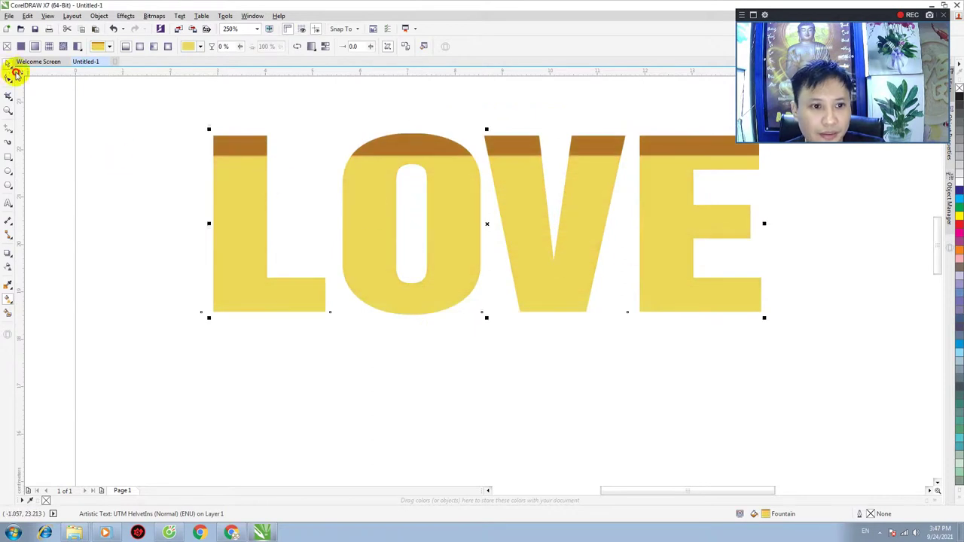
{"action": "left_click", "coordinate": [567, 360]}
{"action": "left_click", "coordinate": [460, 255]}
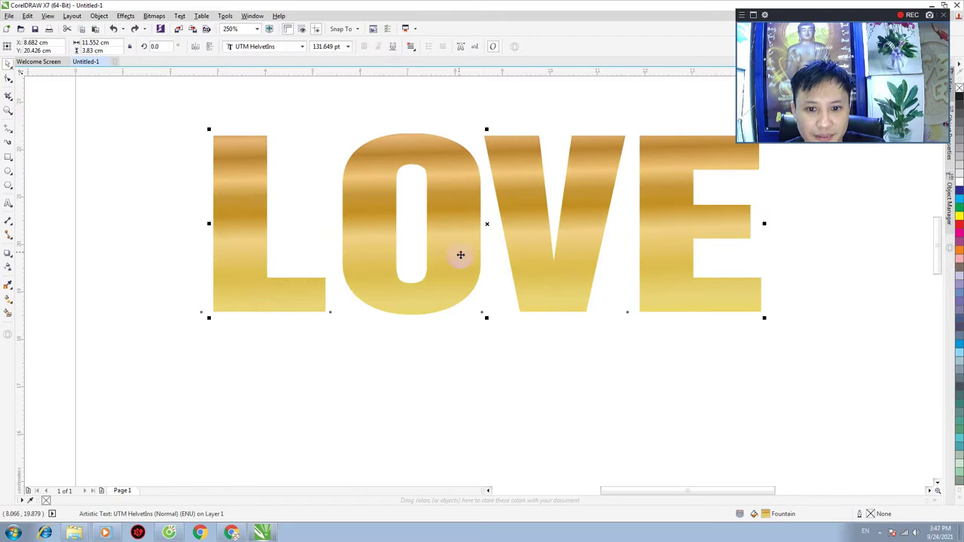
{"action": "left_click", "coordinate": [9, 300]}
{"action": "left_click_drag", "start_coordinate": [420, 271], "coordinate": [421, 127]}
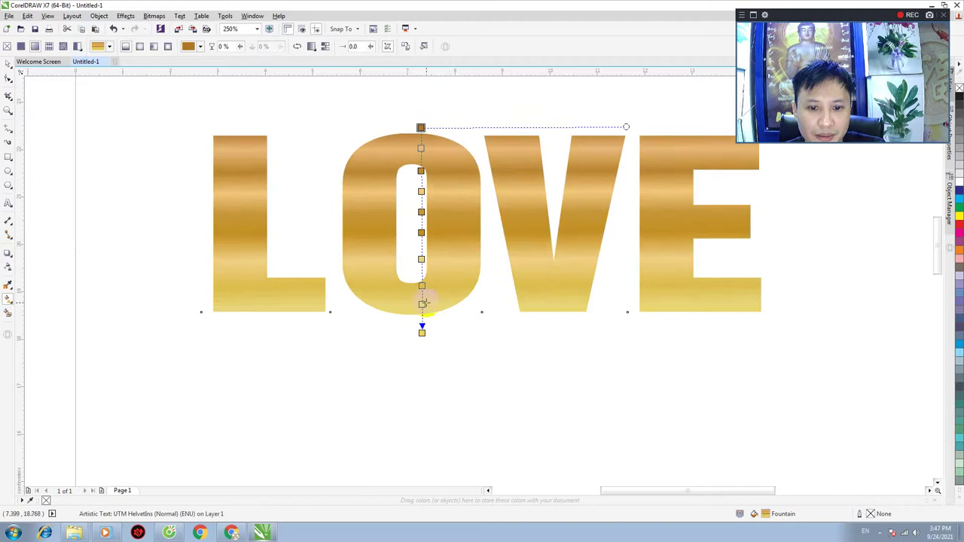
Set the bottom gradient stop to C13 M36 Y100 K0 and move it up to the letters' base
{"action": "left_click", "coordinate": [421, 333]}
{"action": "left_click", "coordinate": [434, 332]}
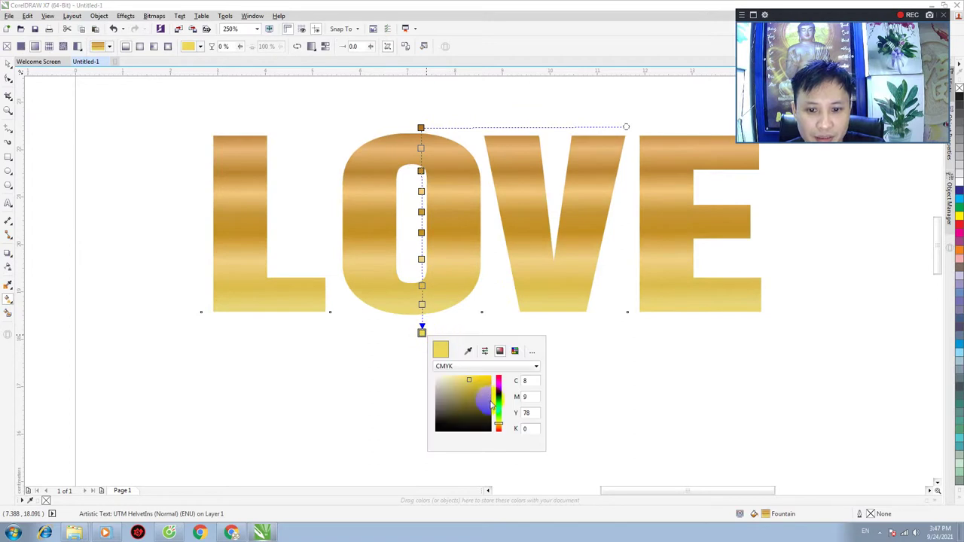
{"action": "left_click", "coordinate": [499, 427]}
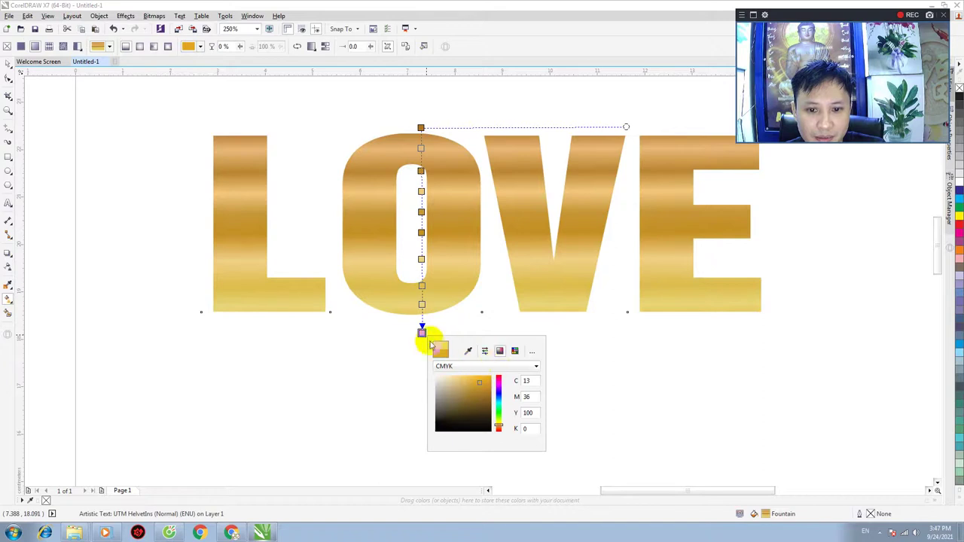
{"action": "left_click_drag", "start_coordinate": [422, 333], "coordinate": [422, 321]}
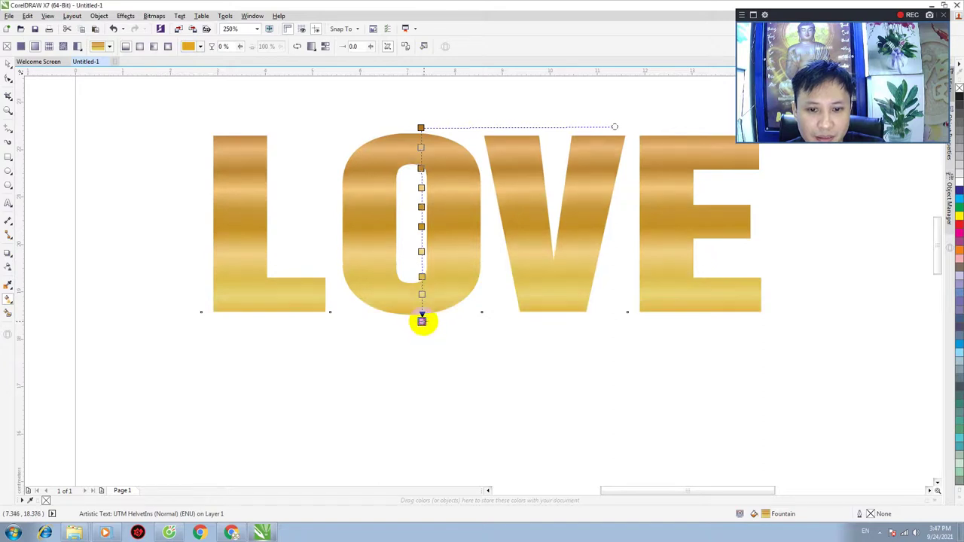
Move the gold LOVE text slightly up and to the right
{"action": "left_click", "coordinate": [8, 63]}
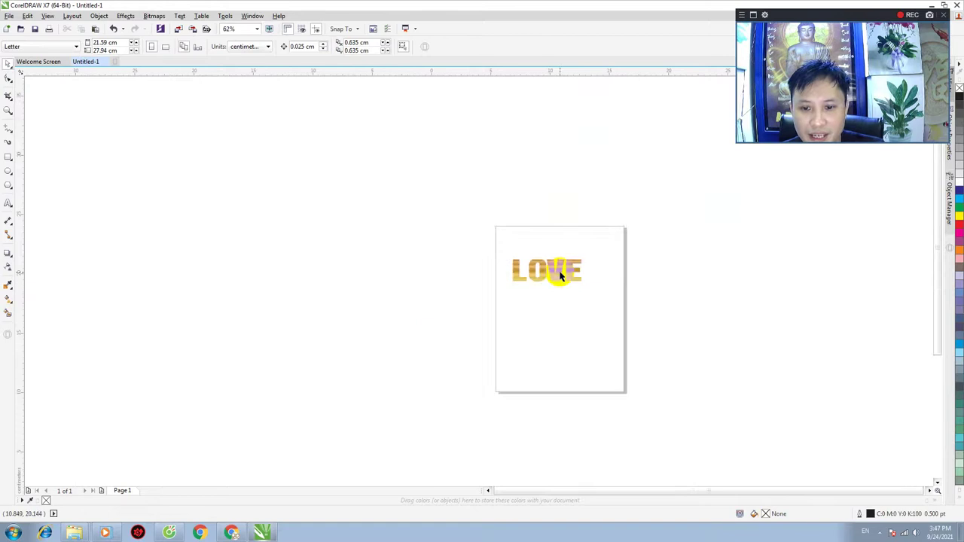
{"action": "left_click", "coordinate": [547, 277]}
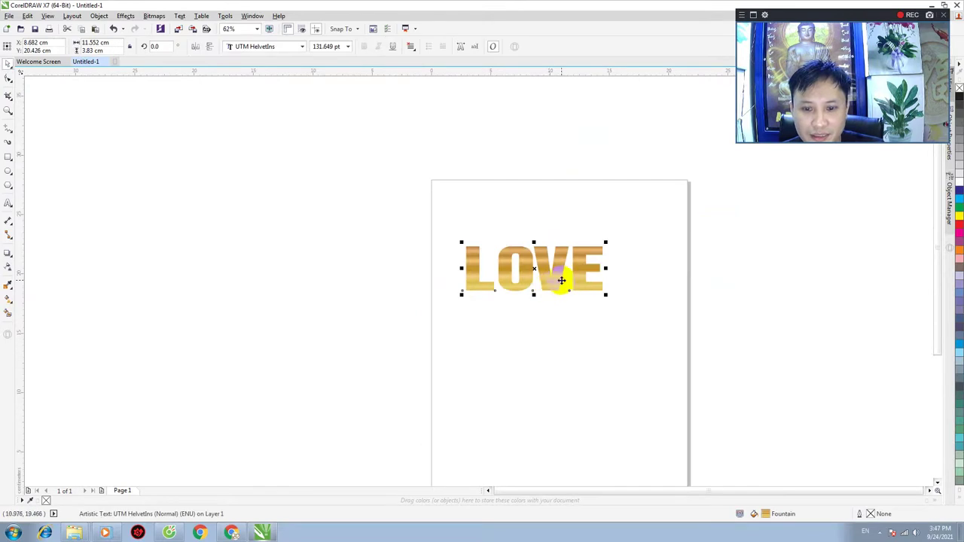
{"action": "scroll", "coordinate": [595, 290], "scroll_direction": "up", "scroll_amount": 3}
{"action": "scroll", "coordinate": [593, 287], "scroll_direction": "down", "scroll_amount": 3}
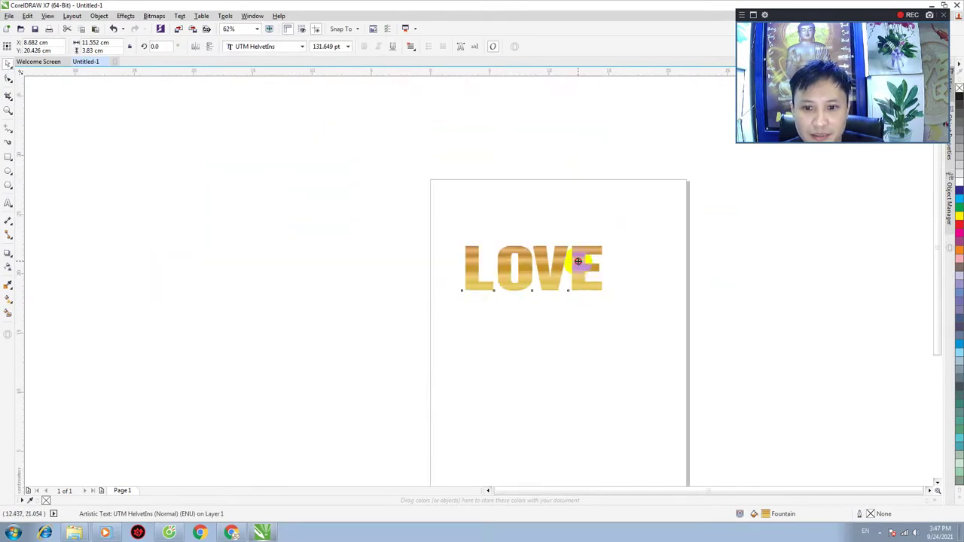
{"action": "left_click_drag", "start_coordinate": [585, 286], "coordinate": [607, 274]}
{"action": "scroll", "coordinate": [642, 260], "scroll_direction": "up", "scroll_amount": 1}
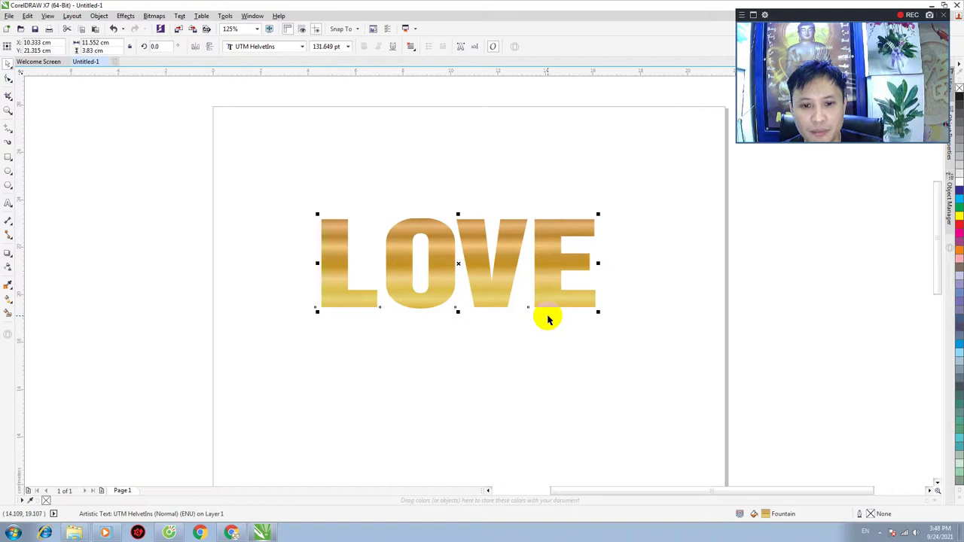
Briefly pick the Rectangle tool, return to the Pick tool, and readjust the zoom
{"action": "left_click", "coordinate": [6, 161]}
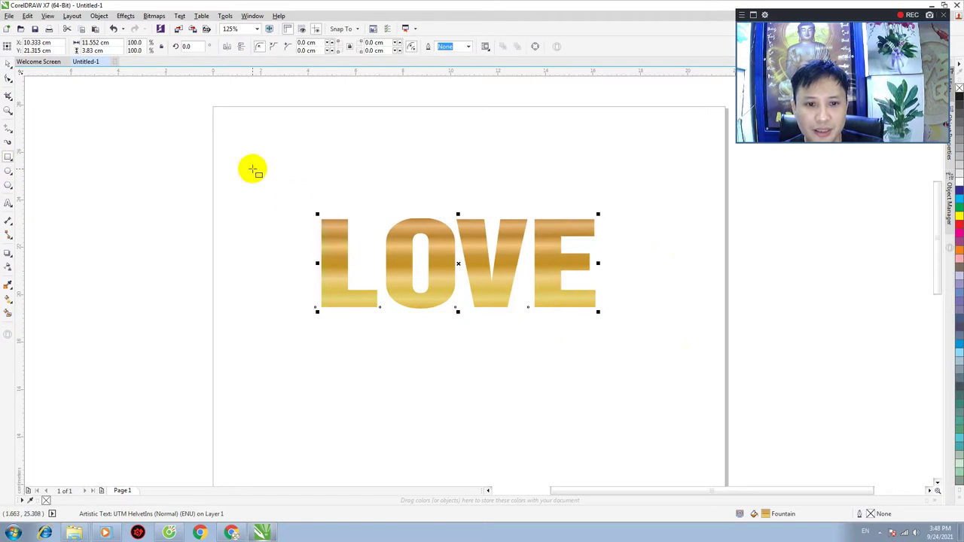
{"action": "left_click", "coordinate": [11, 67]}
{"action": "scroll", "coordinate": [646, 351], "scroll_direction": "down", "scroll_amount": 2}
{"action": "scroll", "coordinate": [674, 383], "scroll_direction": "up", "scroll_amount": 2}
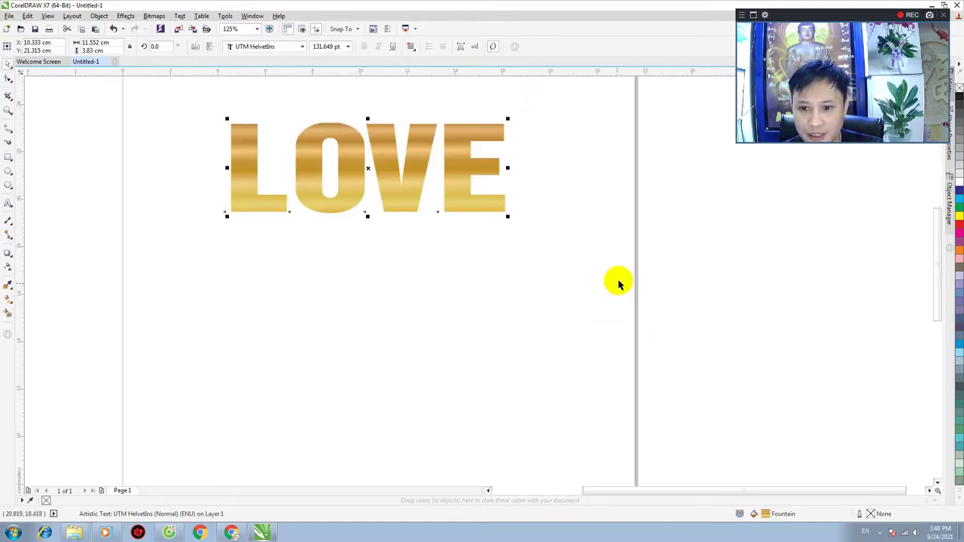
Add a page-frame rectangle from the page settings, then delete it after it was misplaced
{"action": "double_click", "coordinate": [637, 271]}
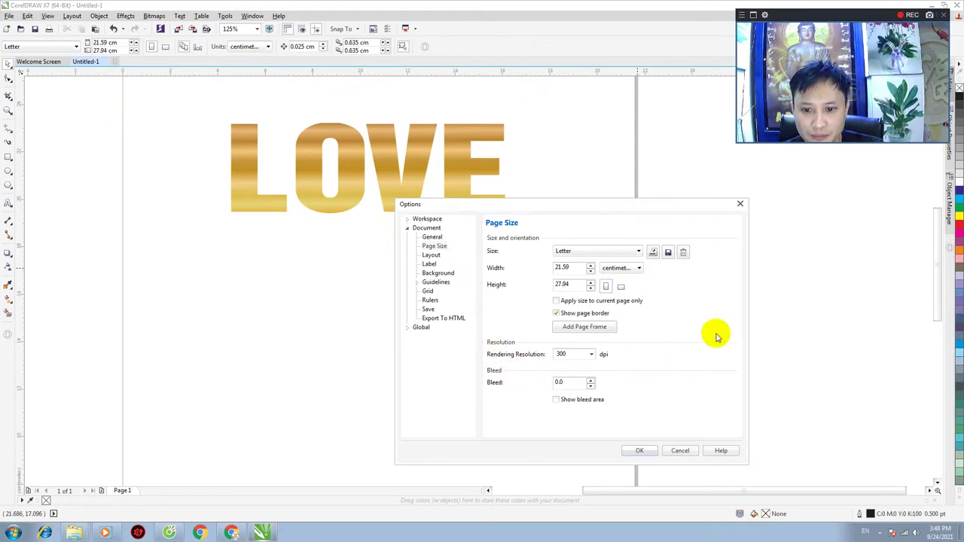
{"action": "left_click", "coordinate": [567, 331]}
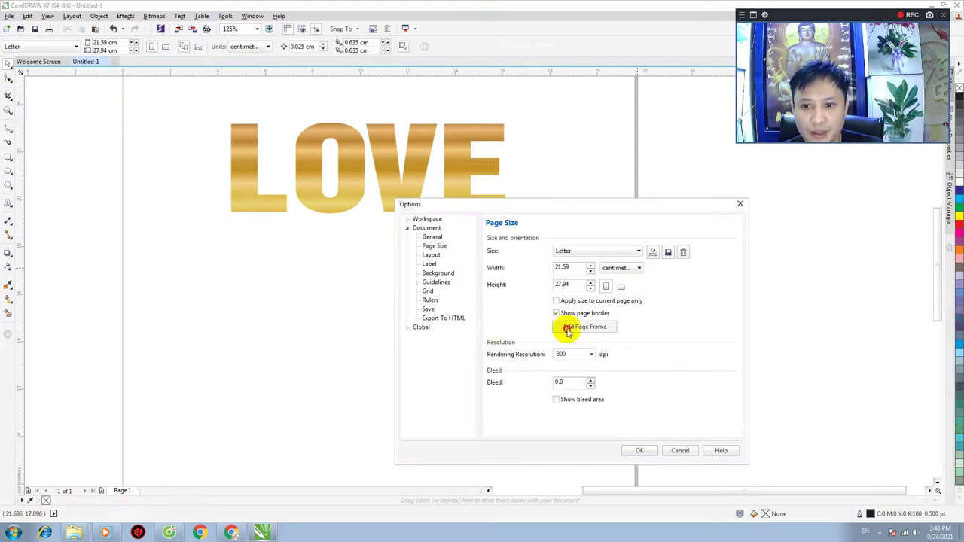
{"action": "left_click", "coordinate": [642, 450]}
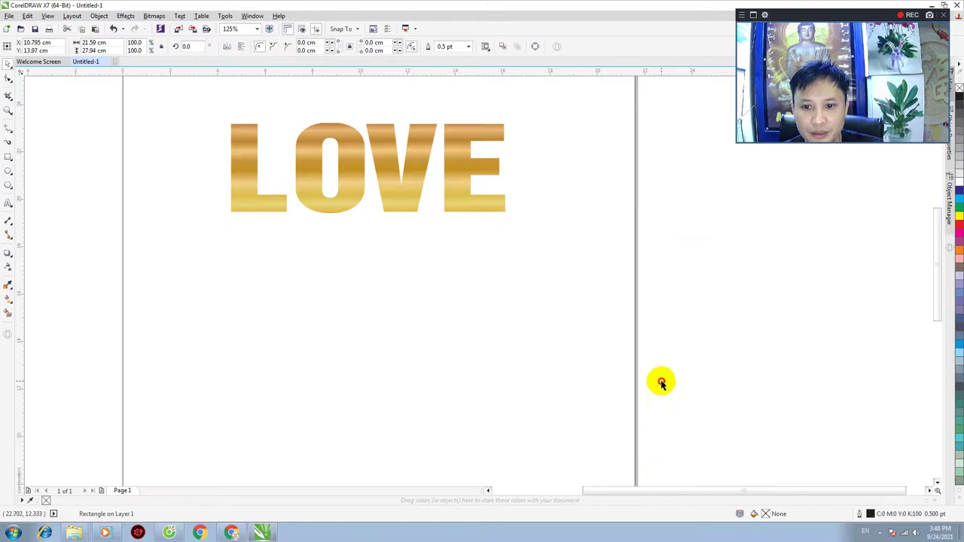
{"action": "scroll", "coordinate": [583, 374], "scroll_direction": "down", "scroll_amount": 4}
{"action": "mouse_move", "coordinate": [601, 329]}
{"action": "left_mouse_down"}
{"action": "mouse_move", "coordinate": [577, 296]}
{"action": "mouse_move", "coordinate": [584, 292]}
{"action": "left_mouse_up"}
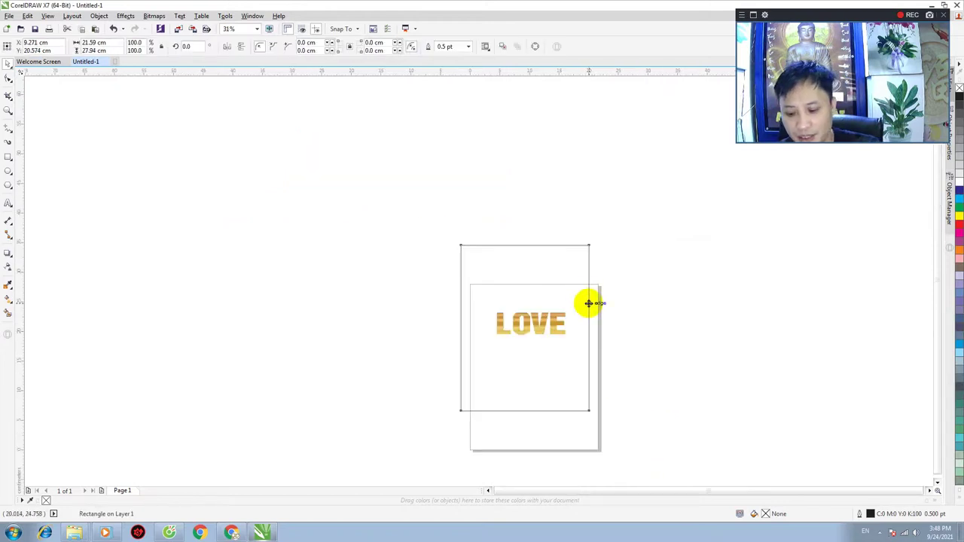
{"action": "key", "text": "Delete"}
{"action": "scroll", "coordinate": [586, 326], "scroll_direction": "up", "scroll_amount": 2}
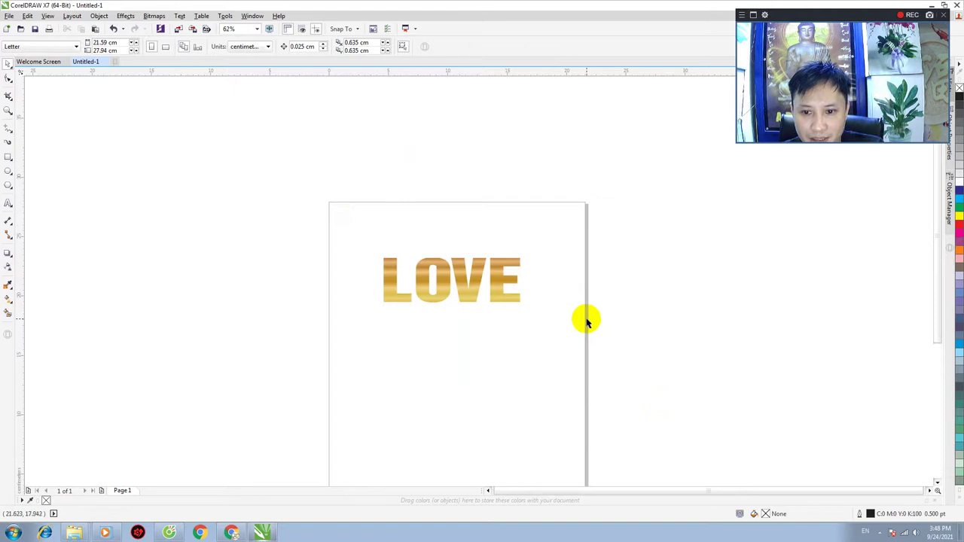
{"action": "scroll", "coordinate": [587, 322], "scroll_direction": "up", "scroll_amount": 2}
Re-add a page-sized 21.59 × 27.94 cm frame rectangle behind LOVE
{"action": "double_click", "coordinate": [586, 319]}
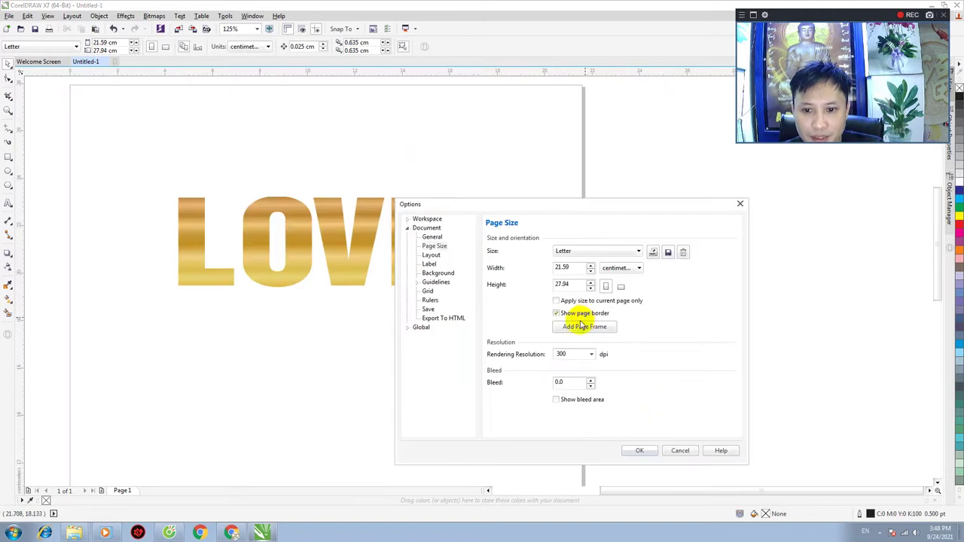
{"action": "left_click", "coordinate": [642, 451]}
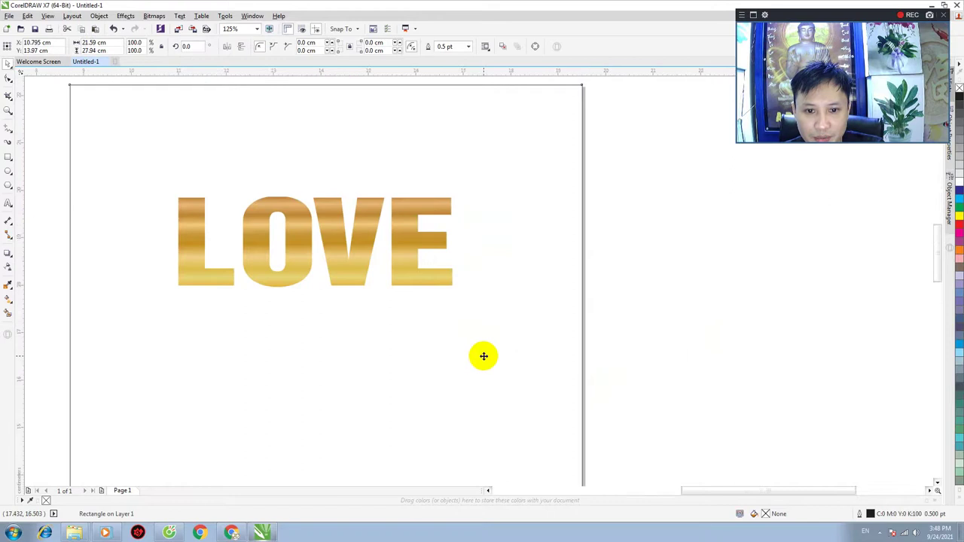
{"action": "scroll", "coordinate": [483, 356], "scroll_direction": "up", "scroll_amount": 2}
{"action": "scroll", "coordinate": [483, 357], "scroll_direction": "down", "scroll_amount": 2}
{"action": "scroll", "coordinate": [487, 359], "scroll_direction": "down", "scroll_amount": 6}
{"action": "scroll", "coordinate": [489, 377], "scroll_direction": "up", "scroll_amount": 2}
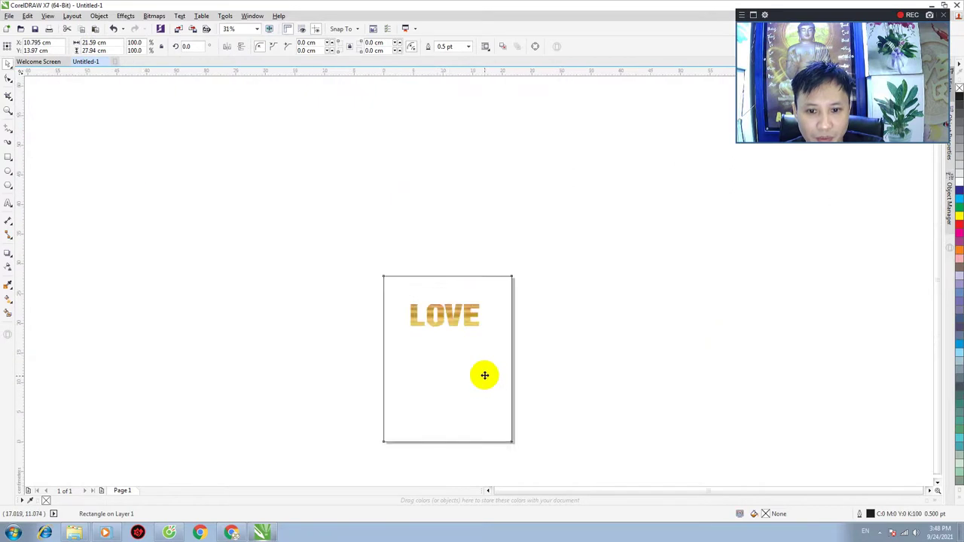
{"action": "scroll", "coordinate": [485, 375], "scroll_direction": "up", "scroll_amount": 2}
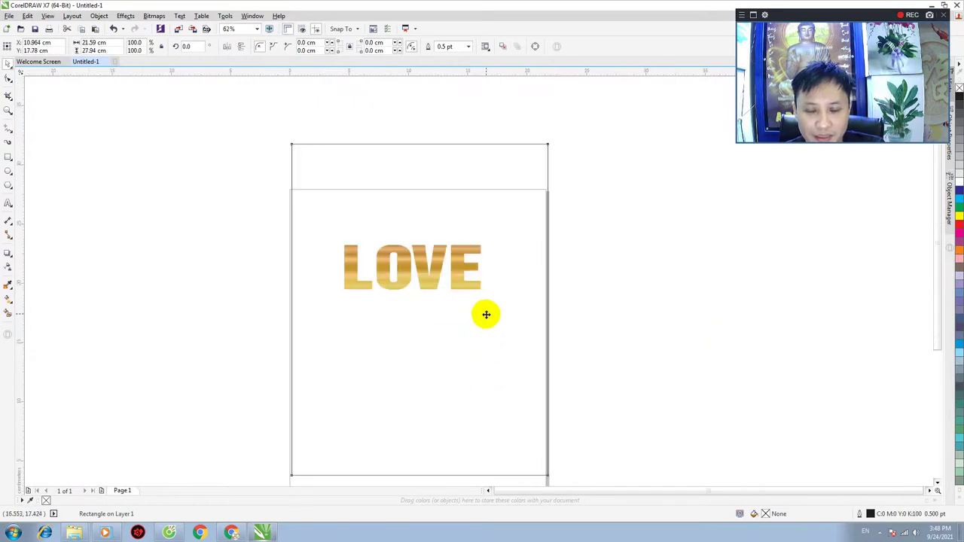
Centre the rectangle on the page, fill it red, and move LOVE down toward its middle
{"action": "key", "text": "p"}
{"action": "left_click", "coordinate": [960, 224]}
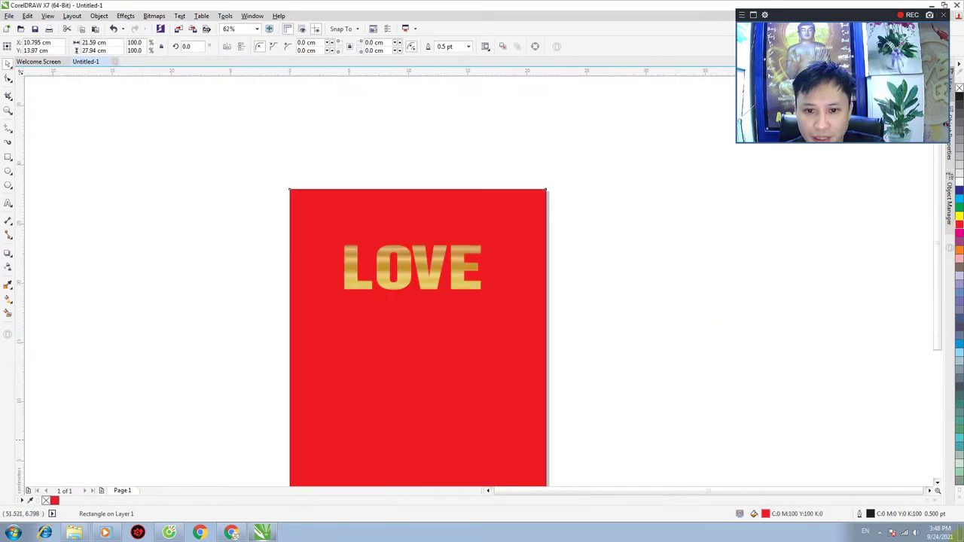
{"action": "left_click", "coordinate": [474, 279]}
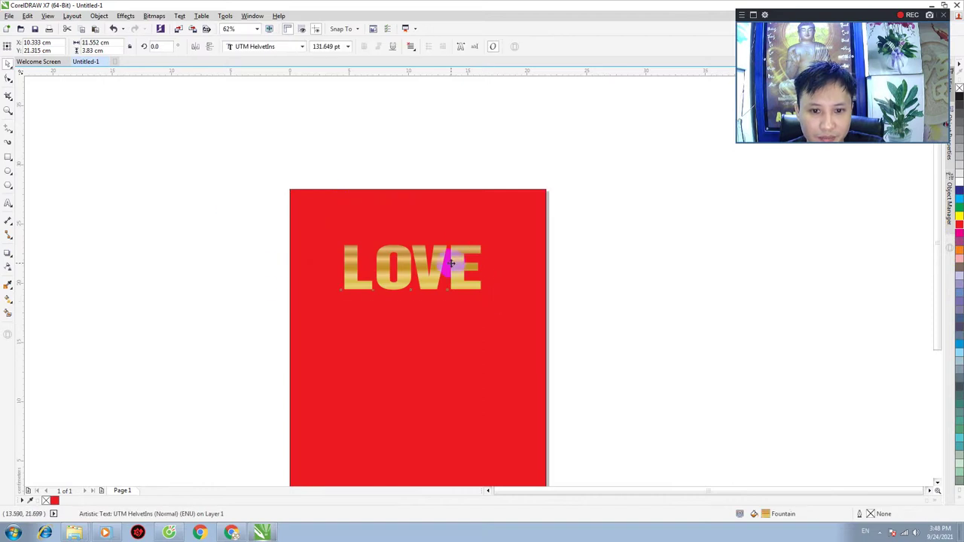
{"action": "left_click_drag", "start_coordinate": [458, 269], "coordinate": [460, 326]}
Rotate the red rectangle 90° to a landscape 27.94 × 21.59 cm
{"action": "left_click", "coordinate": [471, 239]}
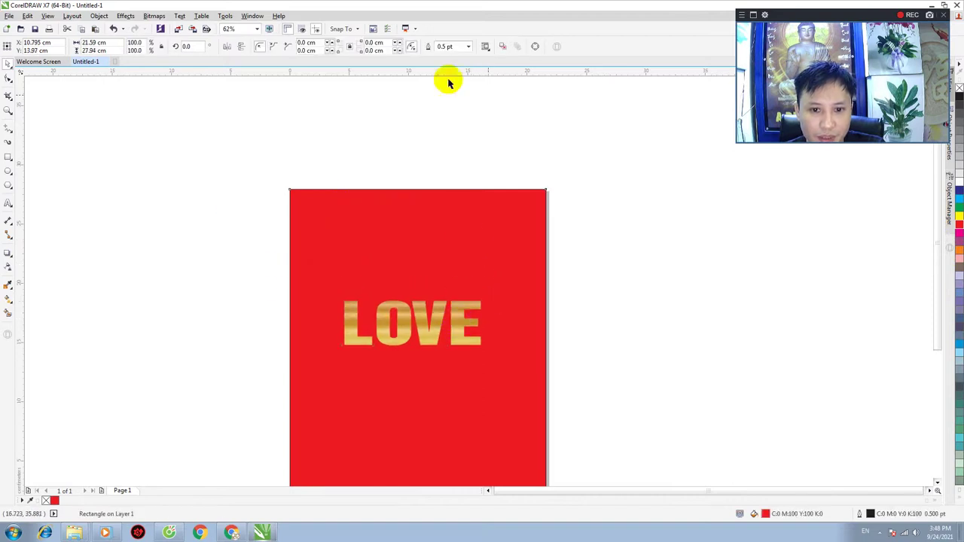
{"action": "left_click", "coordinate": [189, 46]}
{"action": "type", "text": "90"}
{"action": "key", "text": "Return"}
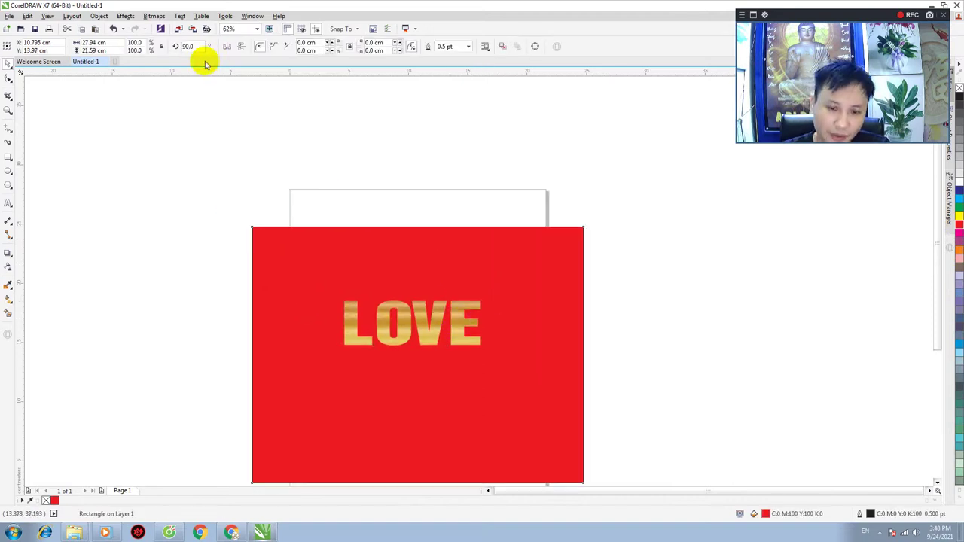
Move the red background and LOVE together so LOVE sits centred on it
{"action": "scroll", "coordinate": [446, 271], "scroll_direction": "down", "scroll_amount": 2}
{"action": "left_click_drag", "start_coordinate": [336, 226], "coordinate": [358, 253]}
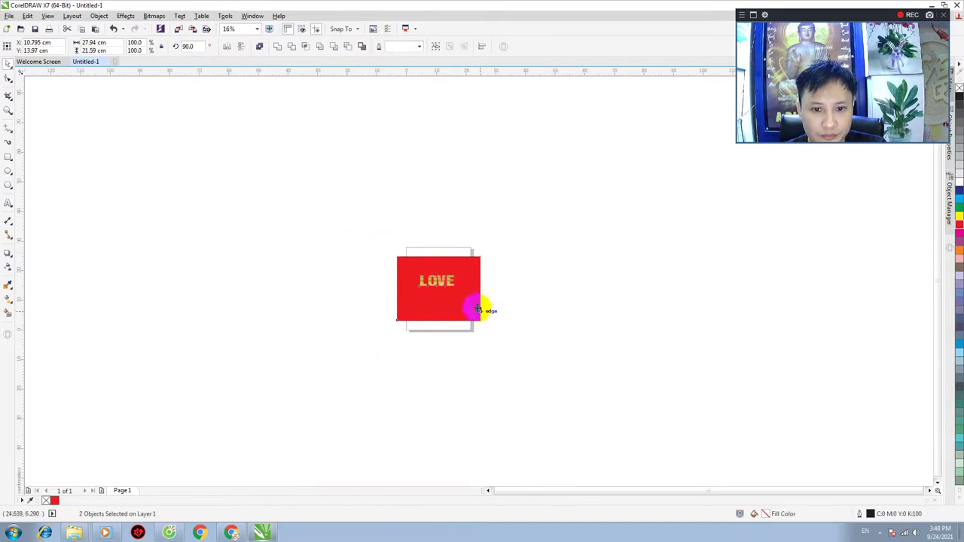
{"action": "left_click_drag", "start_coordinate": [469, 307], "coordinate": [331, 286]}
{"action": "scroll", "coordinate": [219, 248], "scroll_direction": "up", "scroll_amount": 2}
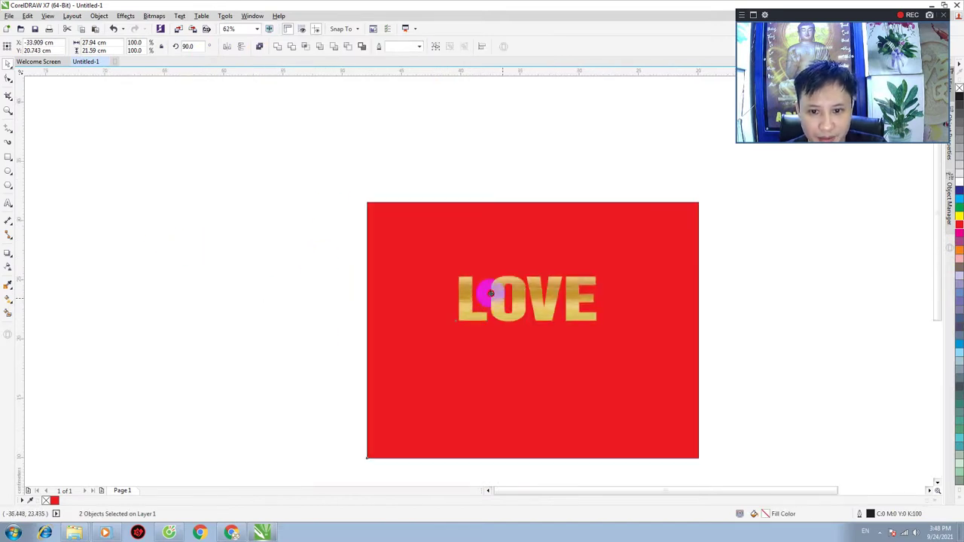
{"action": "left_click", "coordinate": [543, 278]}
Enlarge the LOVE text to about 18.94 × 6.28 cm on the red background
{"action": "left_click_drag", "start_coordinate": [535, 296], "coordinate": [575, 283]}
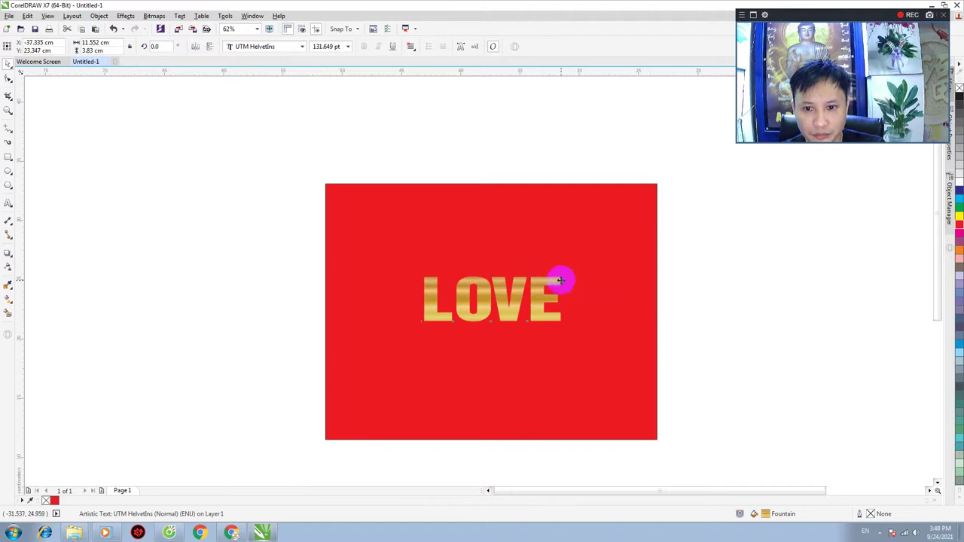
{"action": "scroll", "coordinate": [554, 281], "scroll_direction": "up", "scroll_amount": 2}
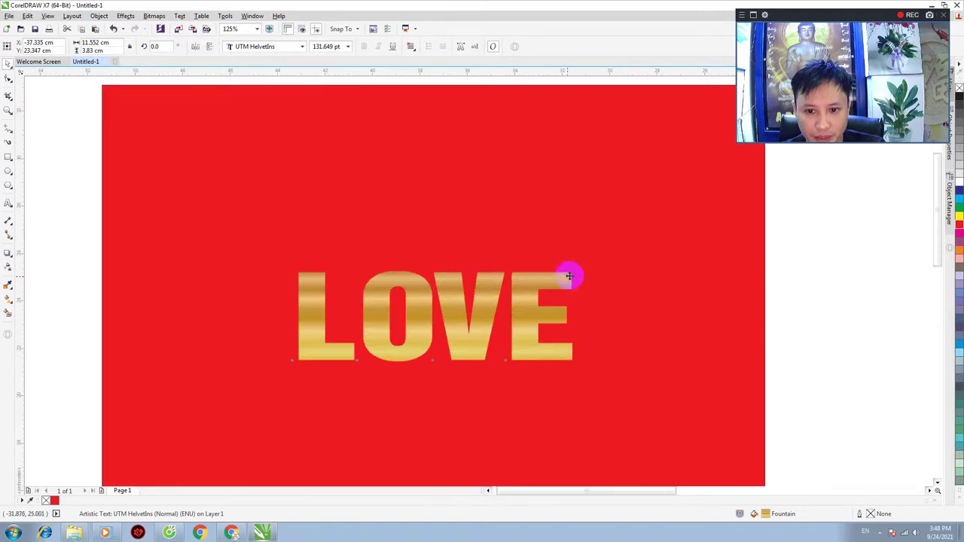
{"action": "scroll", "coordinate": [565, 281], "scroll_direction": "down", "scroll_amount": 2}
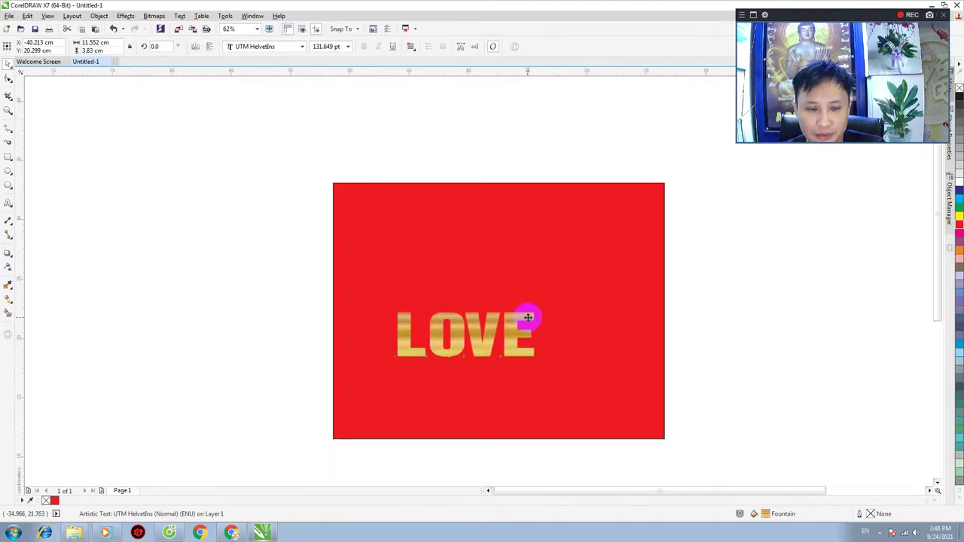
{"action": "left_click", "coordinate": [435, 342]}
{"action": "left_click", "coordinate": [6, 65]}
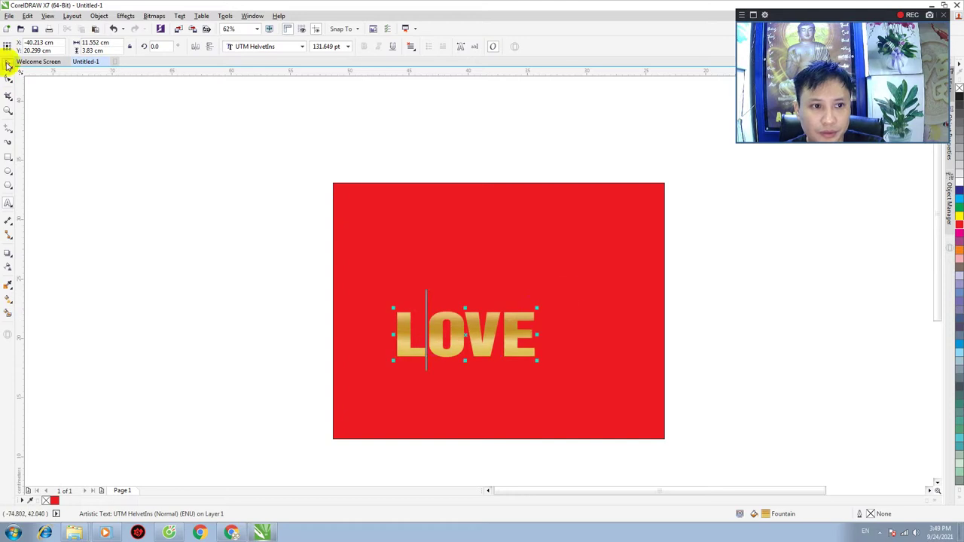
{"action": "mouse_move", "coordinate": [560, 297]}
{"action": "left_mouse_down"}
{"action": "mouse_move", "coordinate": [537, 317]}
{"action": "mouse_move", "coordinate": [618, 269]}
{"action": "left_mouse_up"}
{"action": "scroll", "coordinate": [573, 335], "scroll_direction": "up", "scroll_amount": 2}
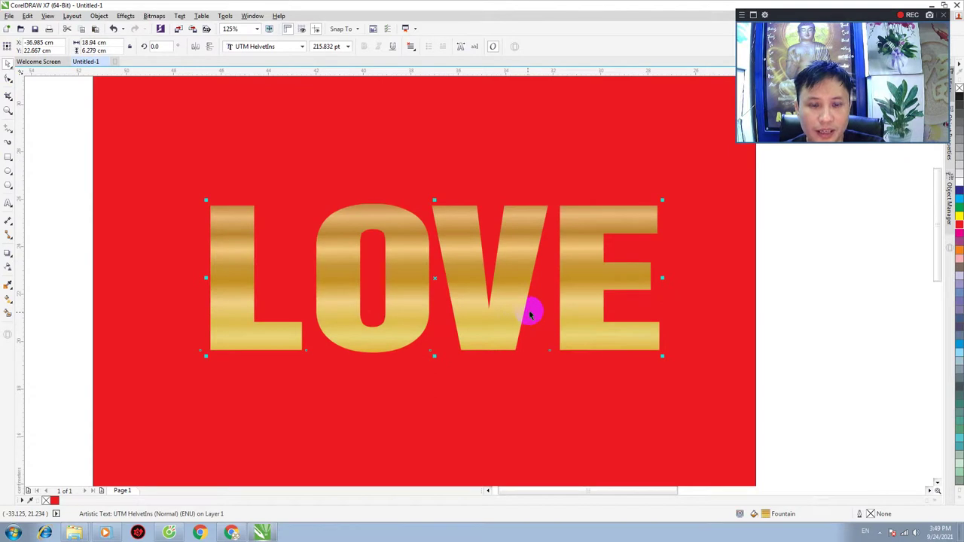
{"action": "left_click", "coordinate": [7, 254]}
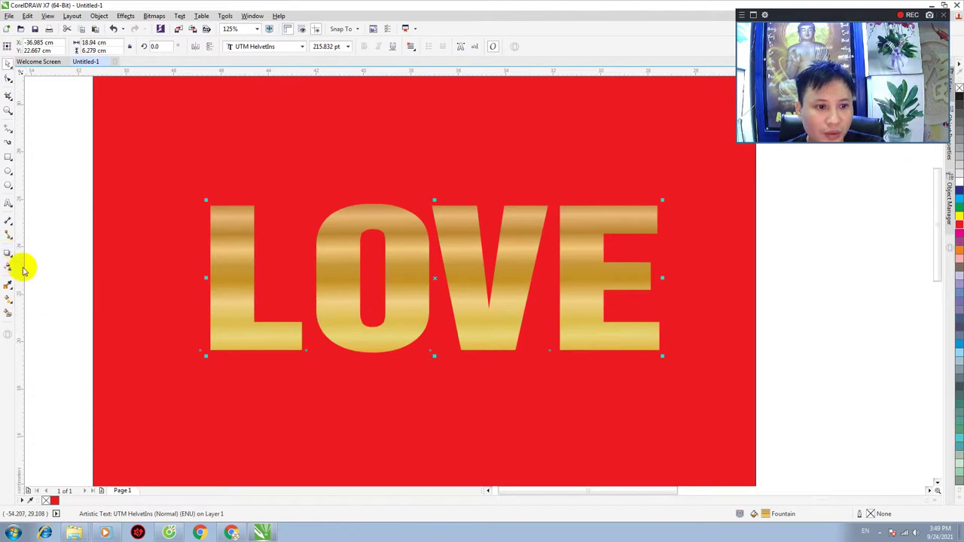
Browse the interactive effect tools, settling on the 3D extrude effect
{"action": "left_click", "coordinate": [7, 255]}
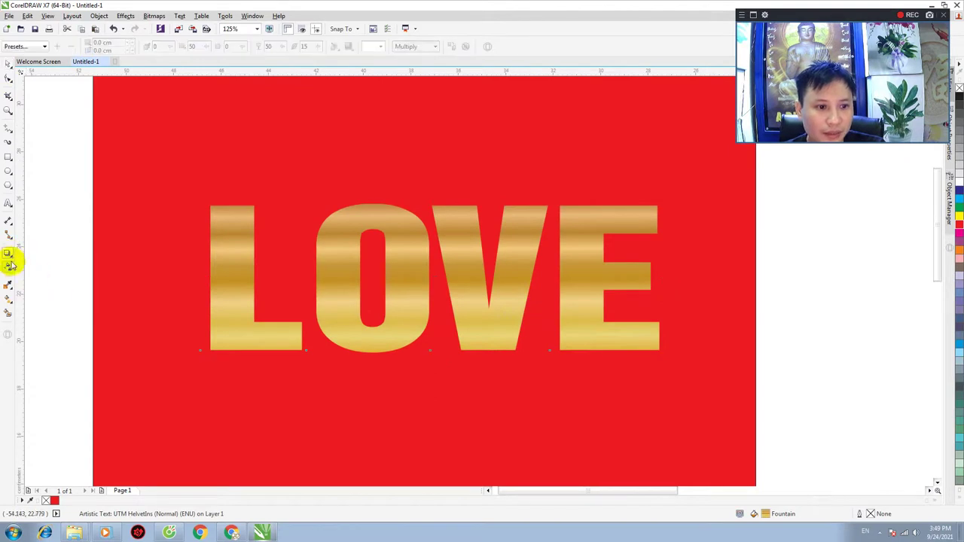
{"action": "left_click", "coordinate": [8, 255]}
{"action": "left_click", "coordinate": [41, 309]}
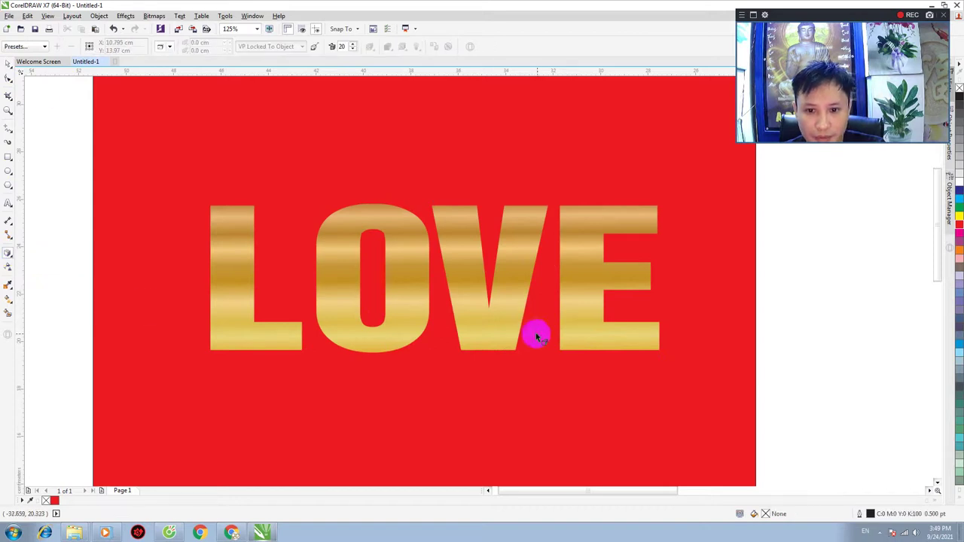
Drag a duplicate of the LOVE text up above the red background
{"action": "left_click", "coordinate": [8, 64]}
{"action": "left_click", "coordinate": [407, 280]}
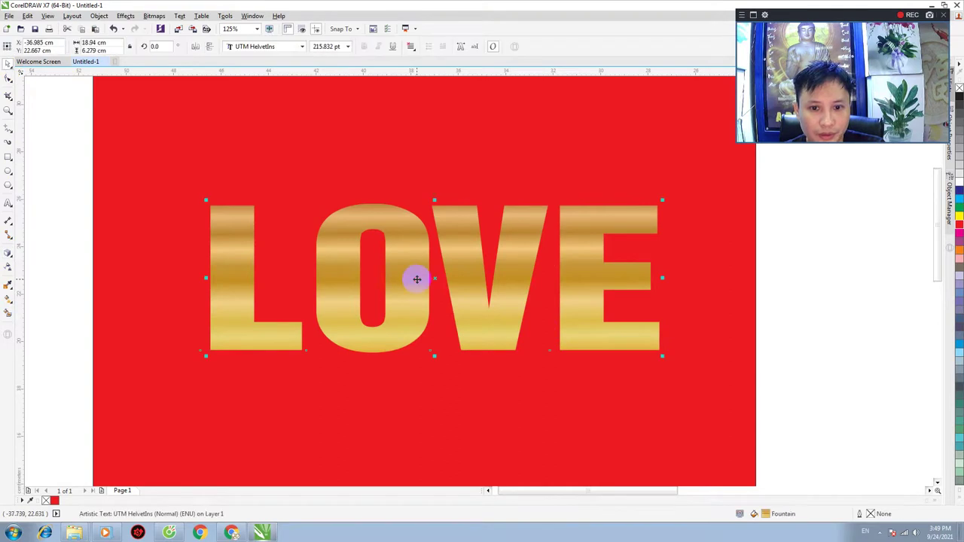
{"action": "scroll", "coordinate": [411, 280], "scroll_direction": "down", "scroll_amount": 4}
{"action": "left_click_drag", "start_coordinate": [417, 281], "coordinate": [415, 194]}
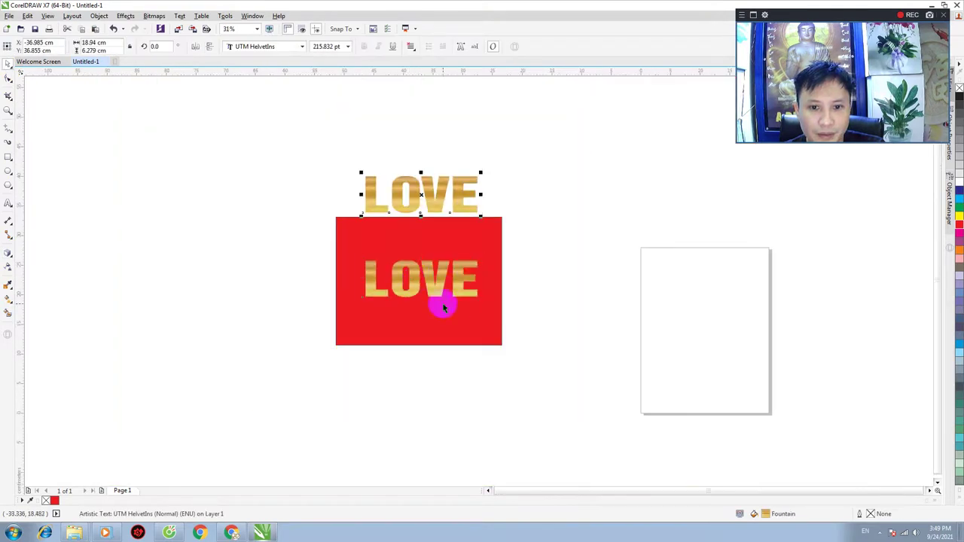
{"action": "scroll", "coordinate": [437, 269], "scroll_direction": "up", "scroll_amount": 2}
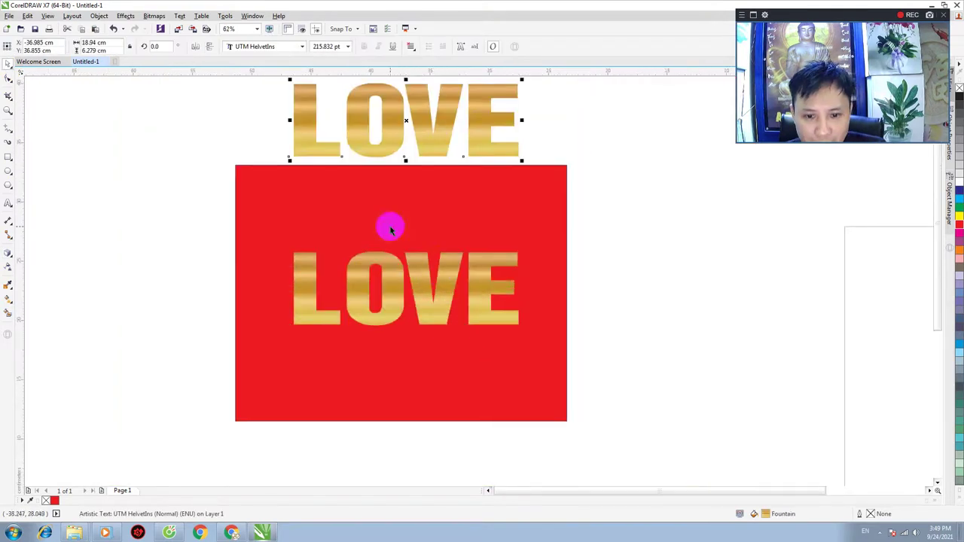
Convert LOVE to curves and extrude it with depth receding toward the lower right
{"action": "key", "text": "ctrl+q"}
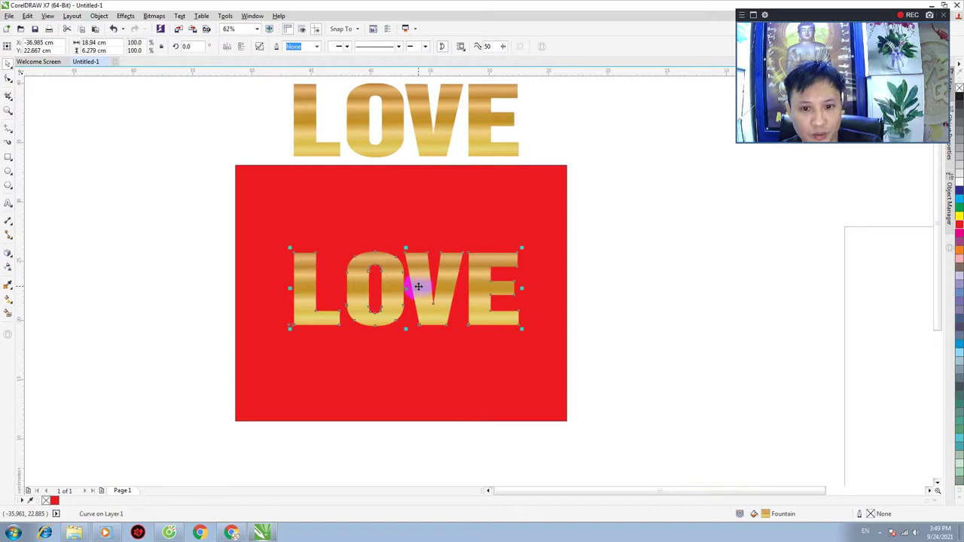
{"action": "left_click", "coordinate": [8, 252]}
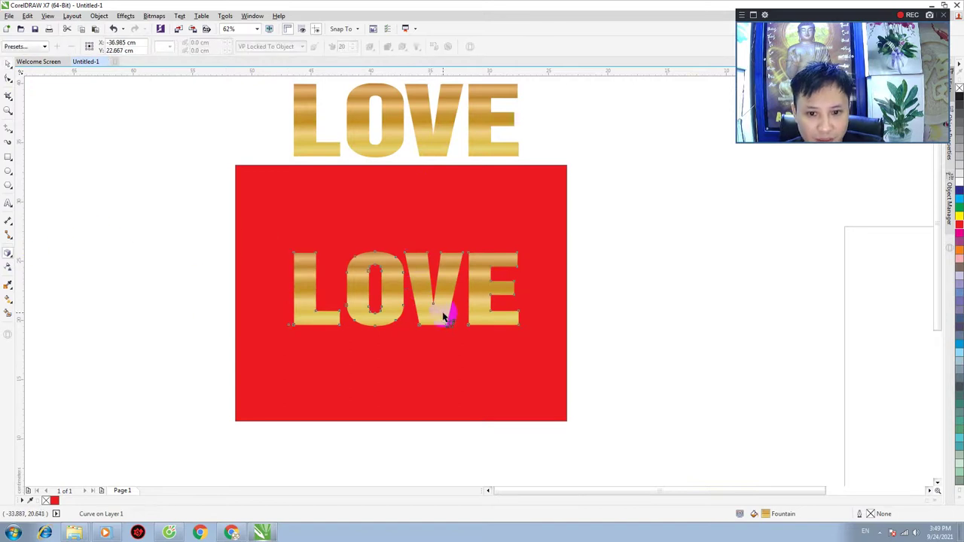
{"action": "left_click_drag", "start_coordinate": [445, 313], "coordinate": [460, 332]}
{"action": "scroll", "coordinate": [461, 330], "scroll_direction": "up", "scroll_amount": 2}
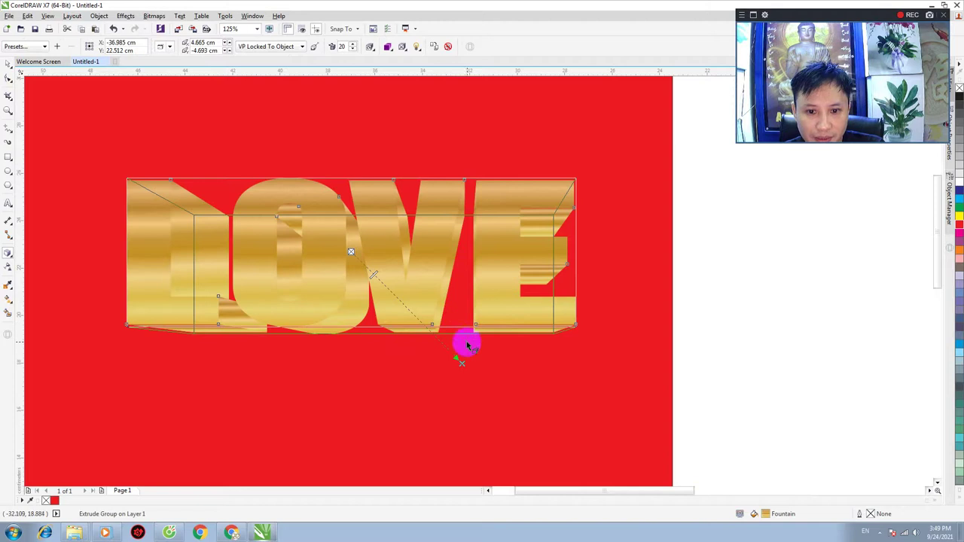
{"action": "left_click_drag", "start_coordinate": [459, 360], "coordinate": [470, 367]}
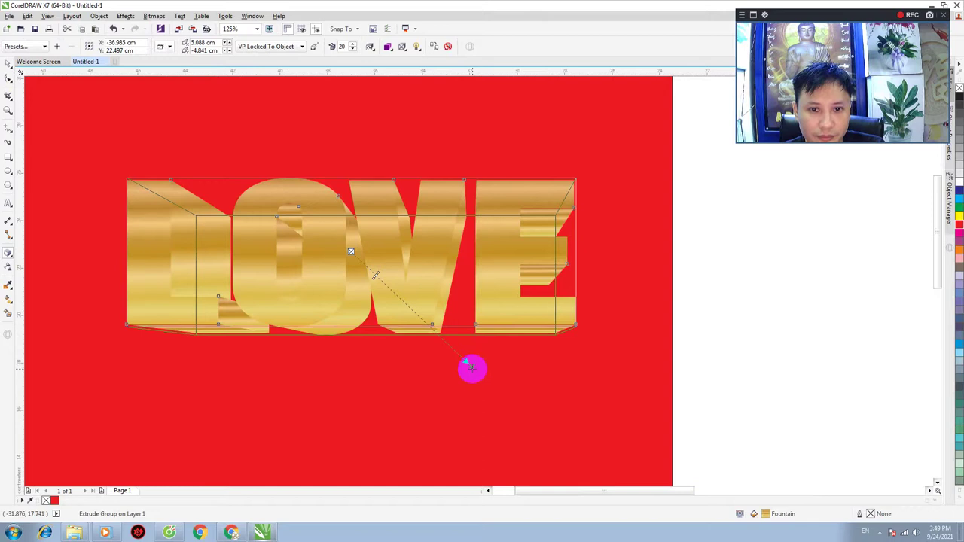
{"action": "left_click_drag", "start_coordinate": [470, 366], "coordinate": [462, 363]}
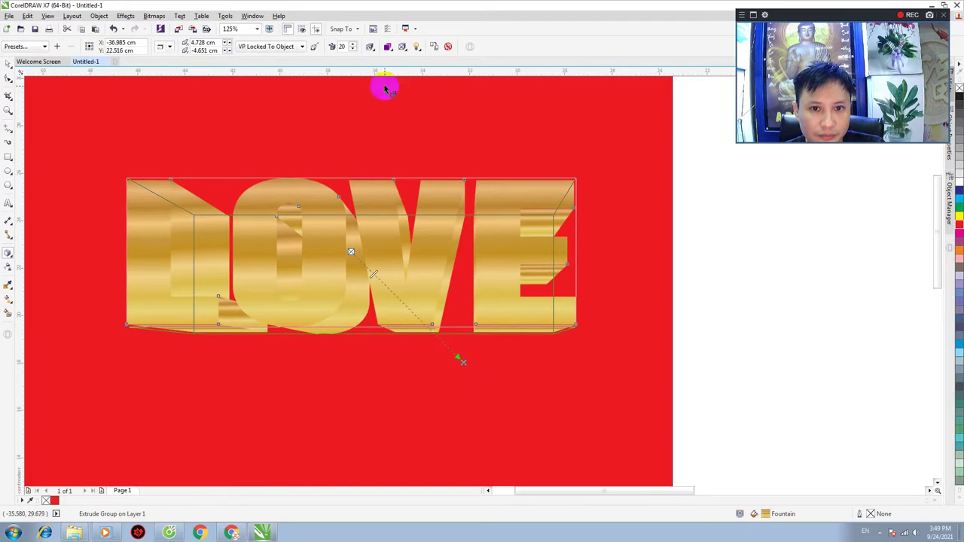
Check the extrusion colour settings and reselect the extruded LOVE group
{"action": "left_click", "coordinate": [388, 48]}
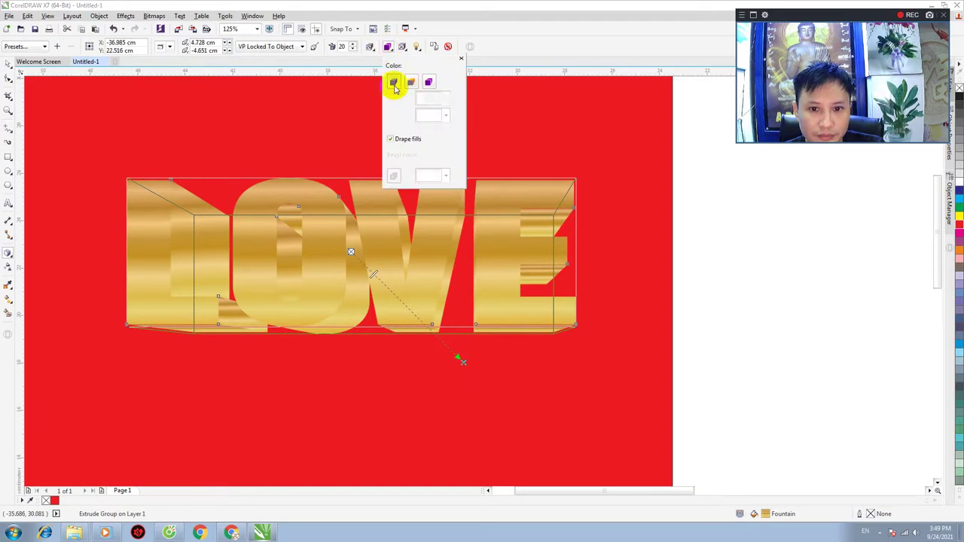
{"action": "left_click", "coordinate": [9, 75]}
{"action": "left_click", "coordinate": [609, 376]}
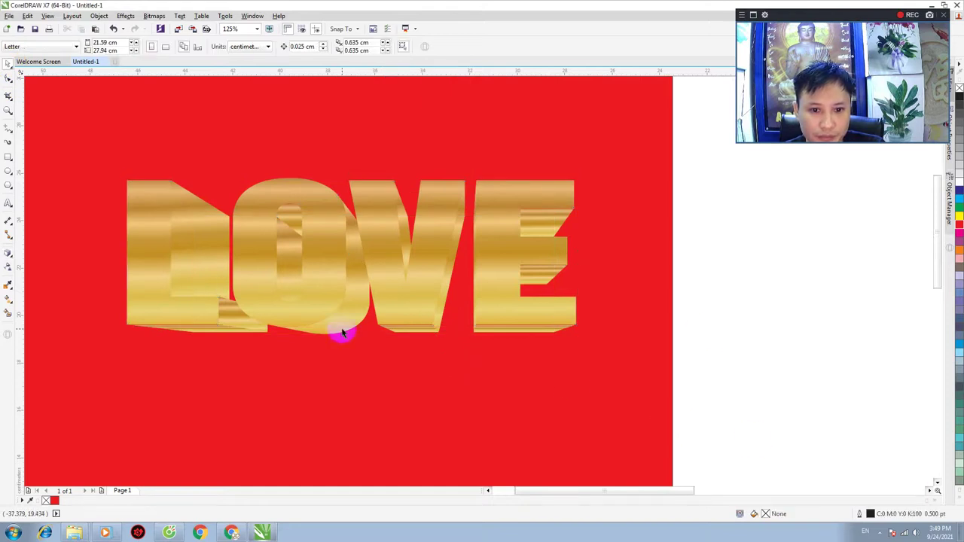
{"action": "left_click", "coordinate": [341, 333]}
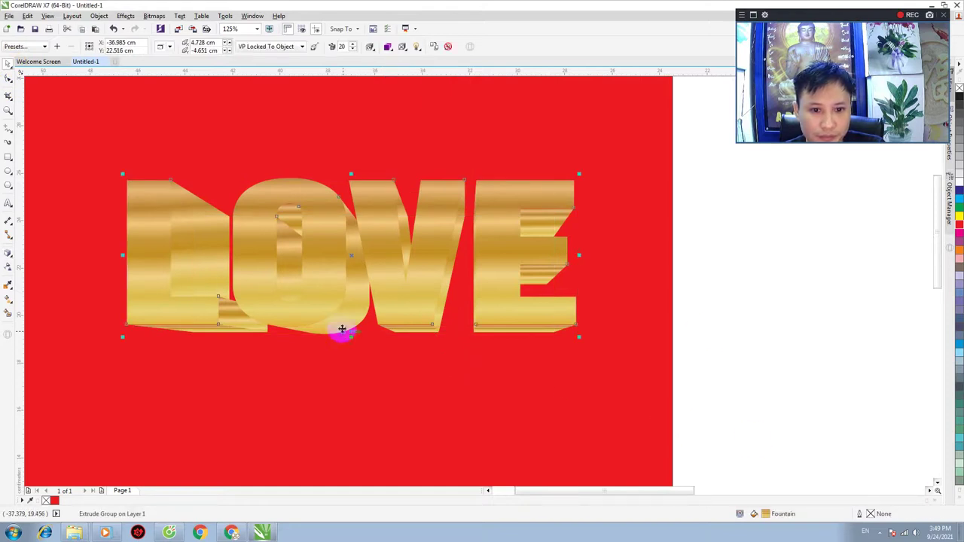
Move the extrusion's vanishing point straight below LOVE and set its depth to 10
{"action": "left_click", "coordinate": [8, 252]}
{"action": "mouse_move", "coordinate": [387, 333]}
{"action": "left_mouse_down"}
{"action": "mouse_move", "coordinate": [475, 371]}
{"action": "mouse_move", "coordinate": [349, 344]}
{"action": "left_mouse_up"}
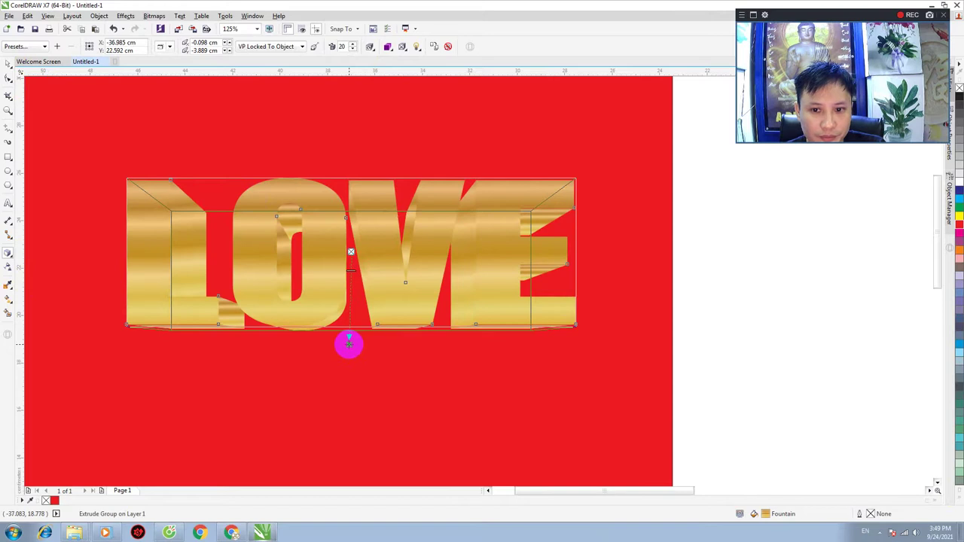
{"action": "left_click", "coordinate": [352, 50]}
{"action": "left_click", "coordinate": [353, 49]}
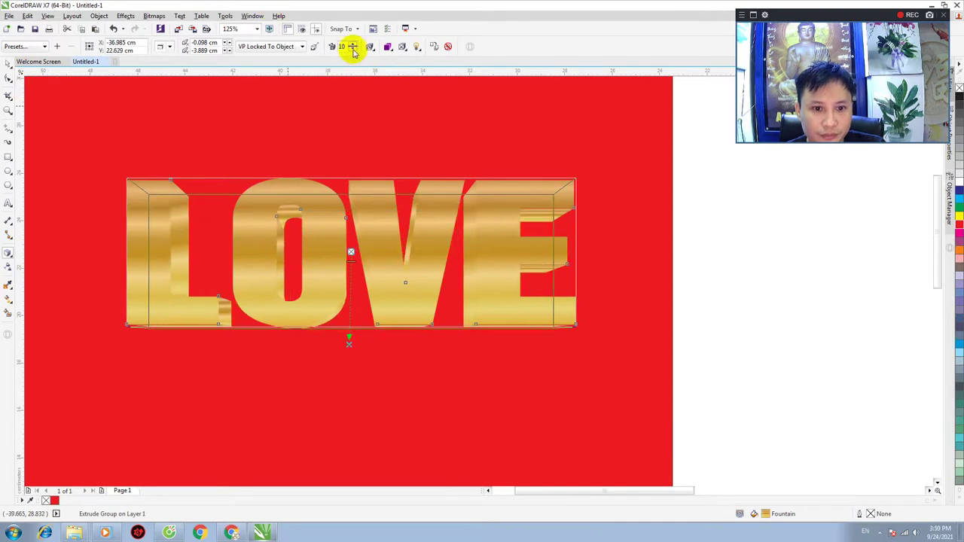
{"action": "left_click", "coordinate": [353, 50]}
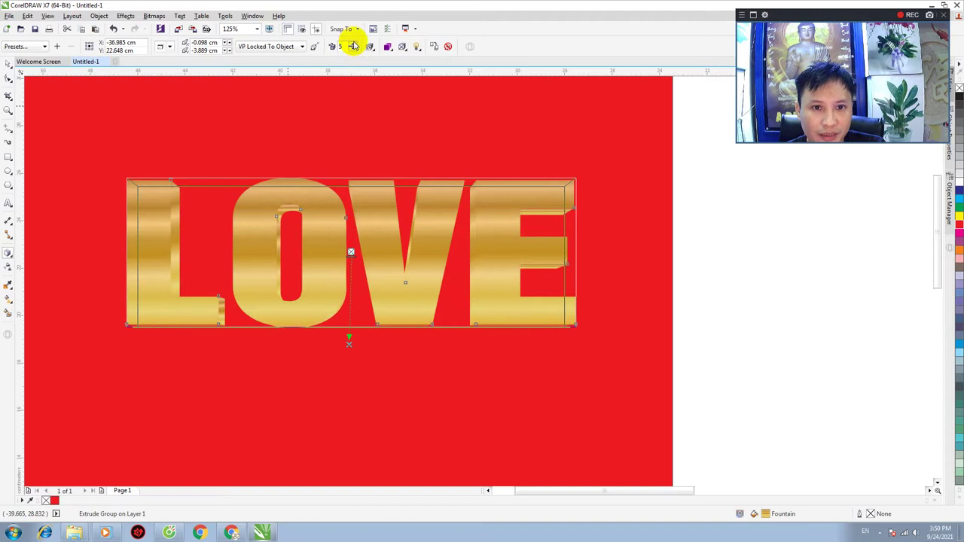
{"action": "left_click", "coordinate": [353, 44]}
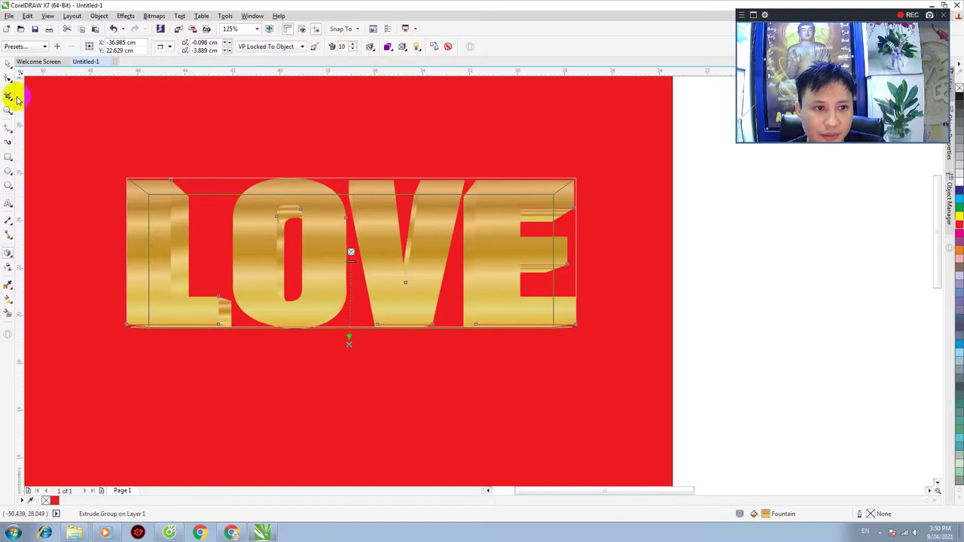
{"action": "left_click", "coordinate": [10, 68]}
{"action": "left_click", "coordinate": [724, 339]}
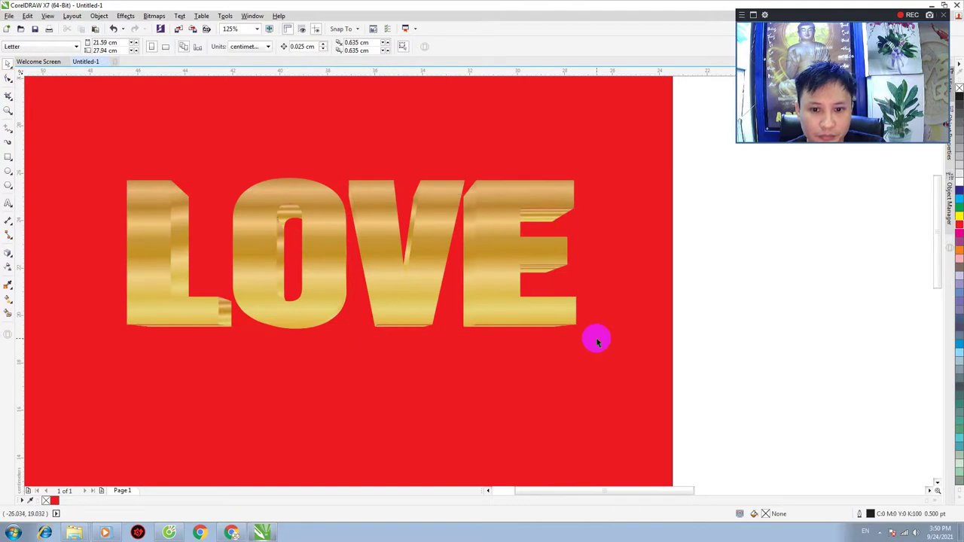
{"action": "left_click", "coordinate": [344, 311]}
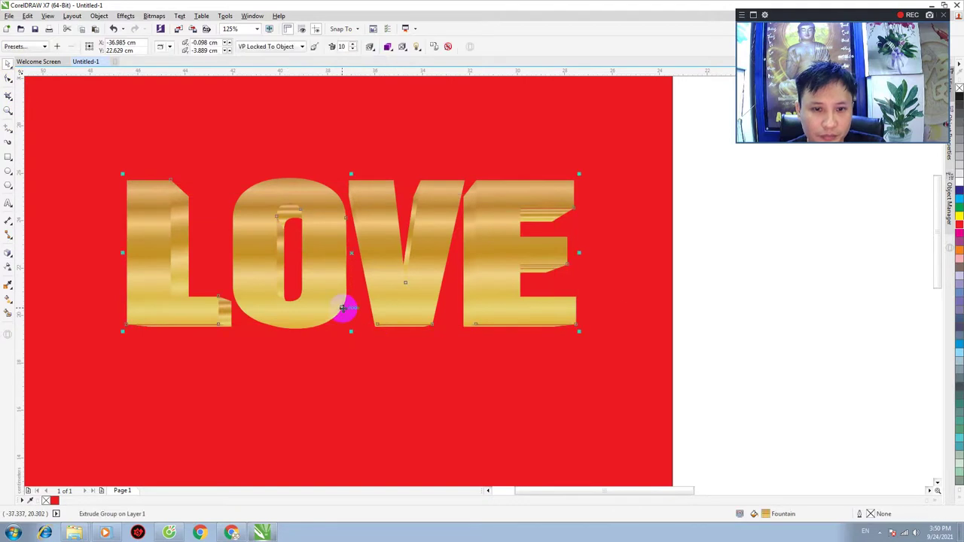
Lower LOVE's vanishing point to about 0.109, -7.434 cm, keeping depth 10
{"action": "left_click", "coordinate": [7, 254]}
{"action": "left_click_drag", "start_coordinate": [349, 340], "coordinate": [354, 390]}
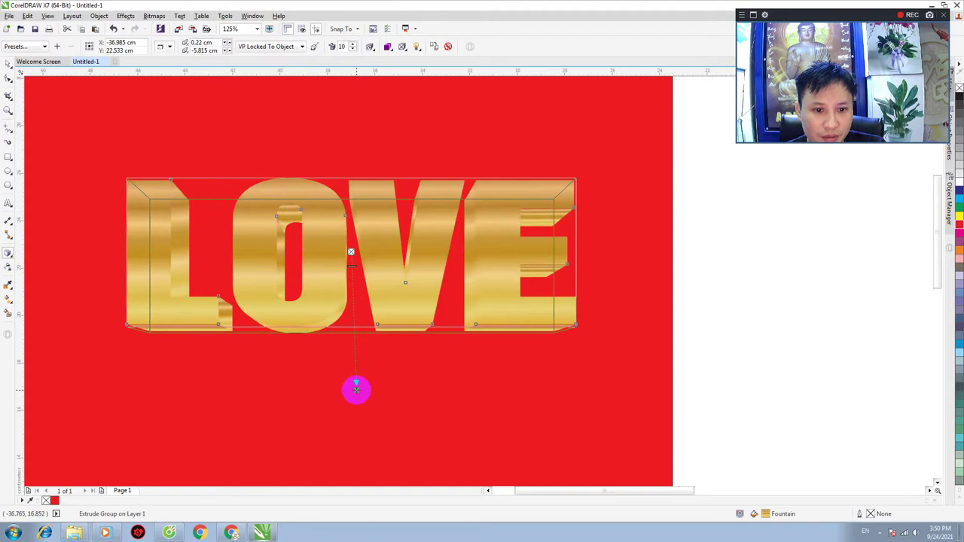
{"action": "scroll", "coordinate": [356, 389], "scroll_direction": "up", "scroll_amount": 3}
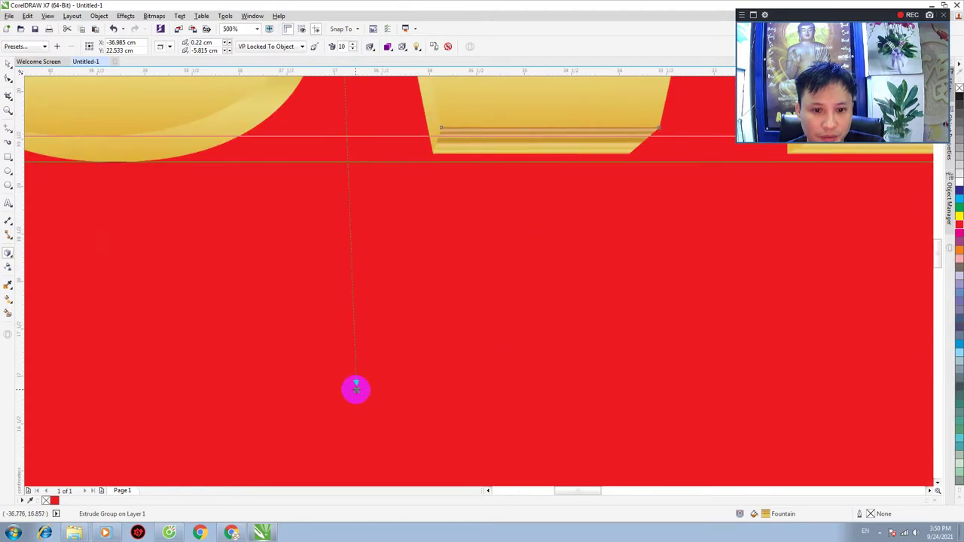
{"action": "left_click_drag", "start_coordinate": [356, 388], "coordinate": [357, 414]}
{"action": "scroll", "coordinate": [383, 318], "scroll_direction": "down", "scroll_amount": 3}
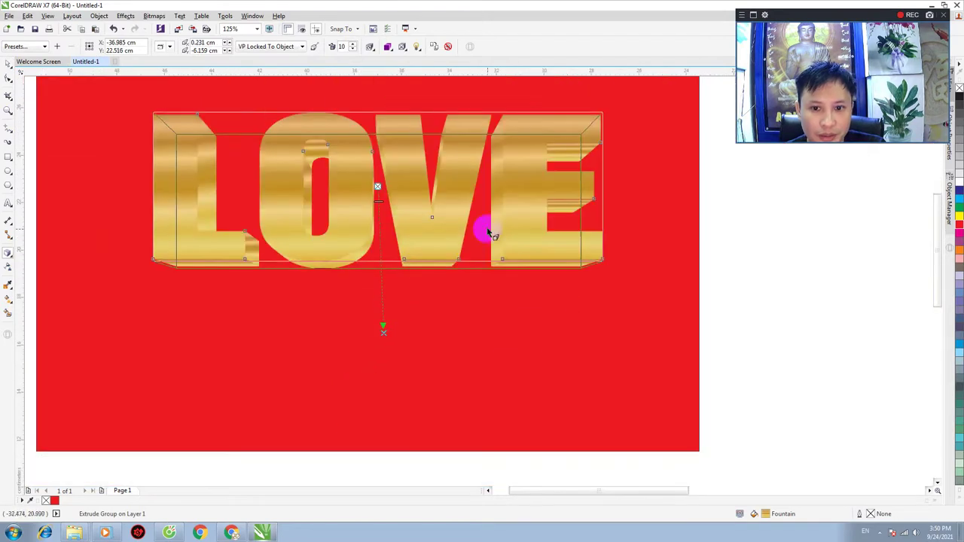
{"action": "left_click", "coordinate": [8, 63]}
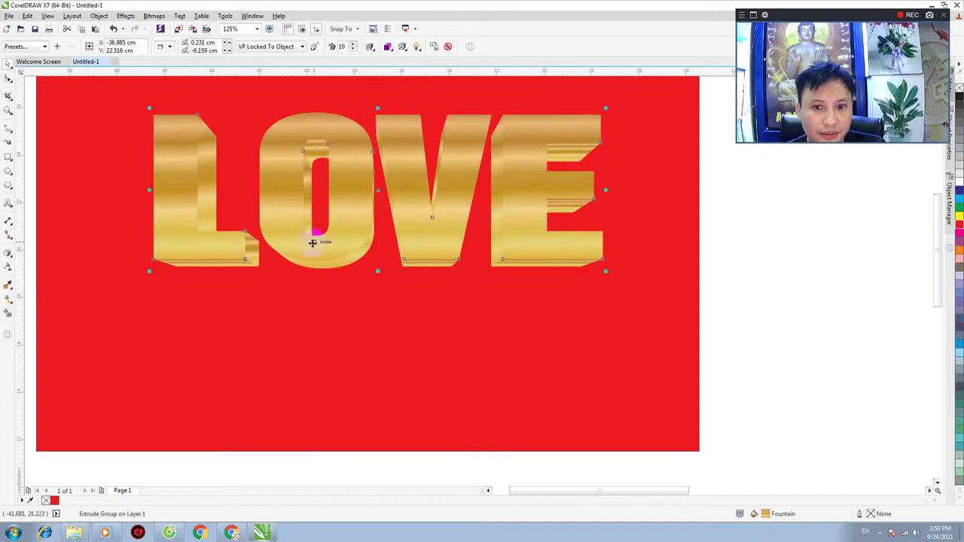
{"action": "left_click", "coordinate": [791, 348]}
{"action": "left_click", "coordinate": [436, 263]}
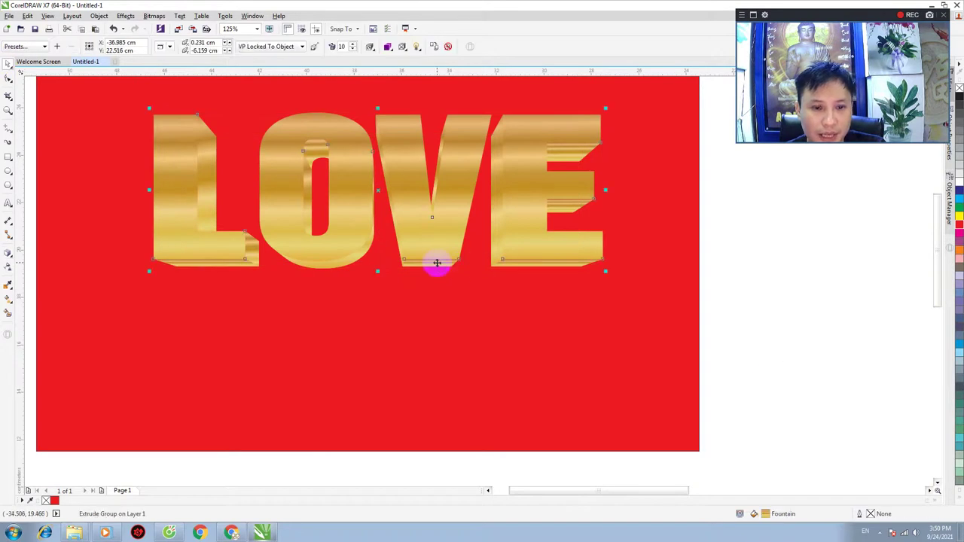
{"action": "left_click", "coordinate": [8, 257]}
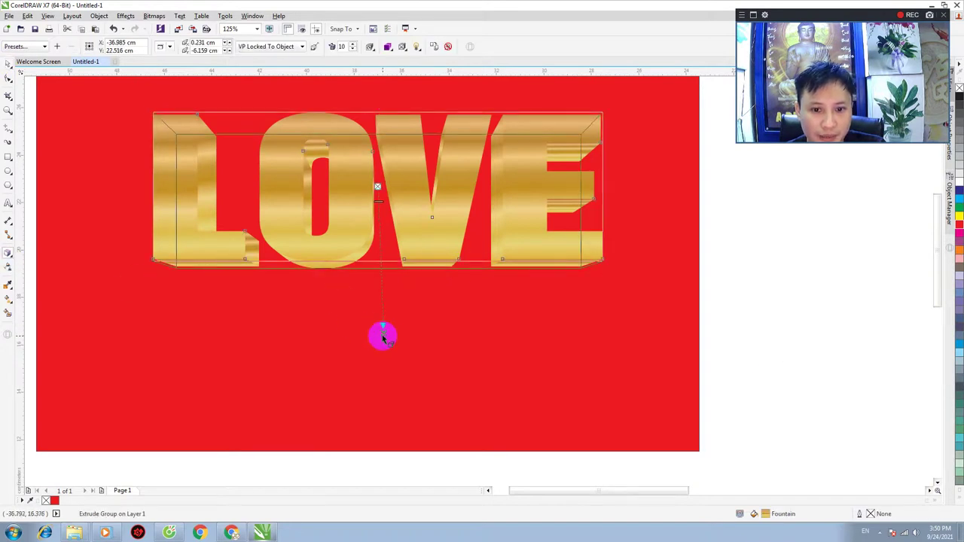
{"action": "left_click_drag", "start_coordinate": [383, 331], "coordinate": [381, 357]}
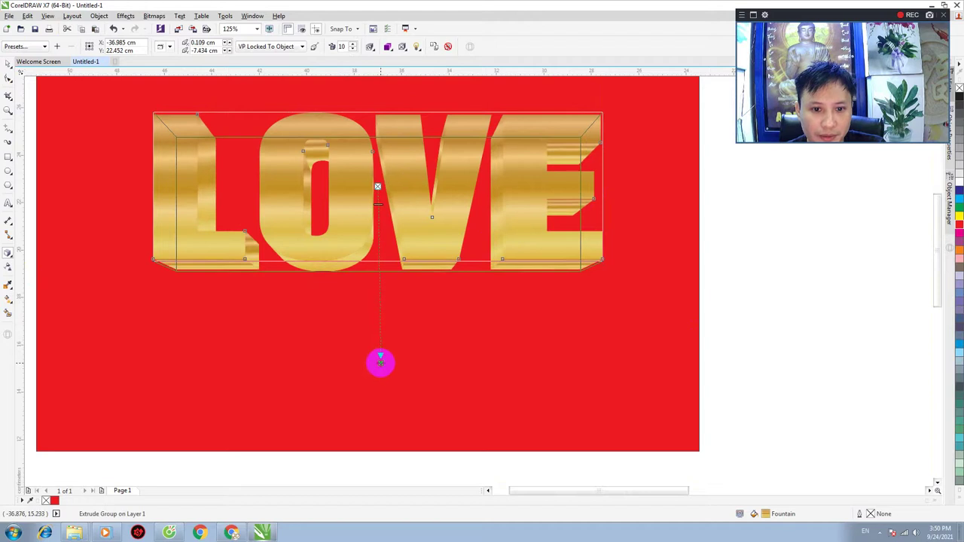
{"action": "left_click", "coordinate": [11, 69]}
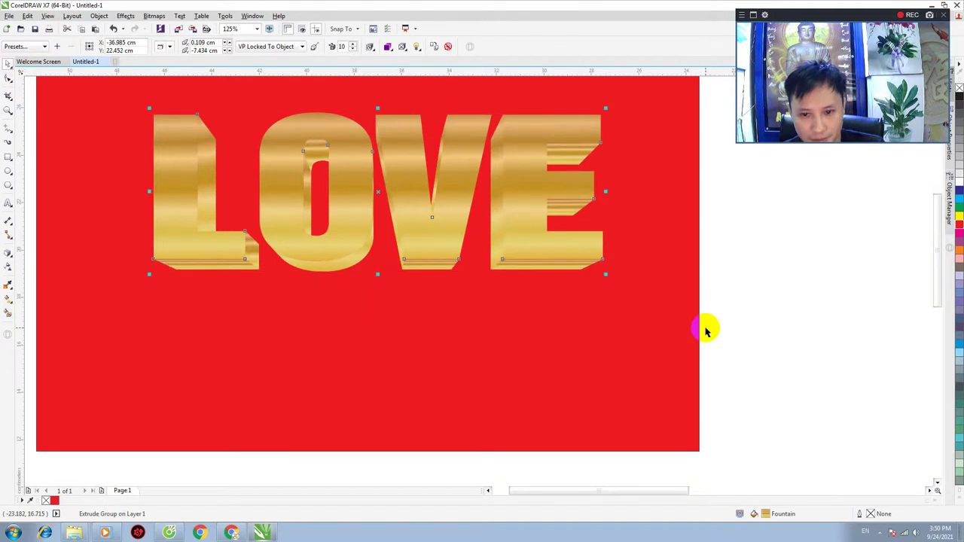
Break apart the LOVE extrusion and nudge the separated sides slightly
{"action": "key", "text": "ctrl+k"}
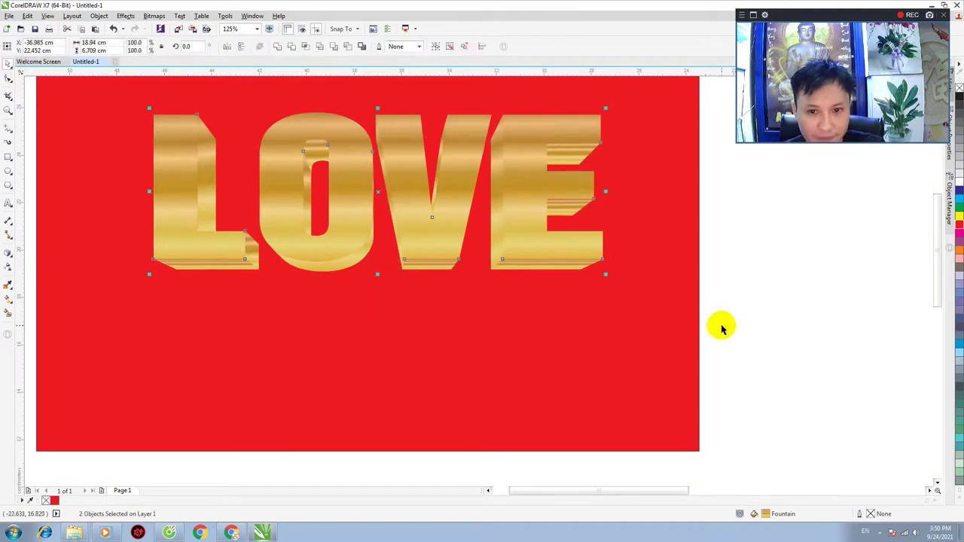
{"action": "left_click", "coordinate": [575, 282]}
{"action": "mouse_move", "coordinate": [560, 269]}
{"action": "left_mouse_down"}
{"action": "mouse_move", "coordinate": [563, 304]}
{"action": "mouse_move", "coordinate": [564, 270]}
{"action": "left_mouse_up"}
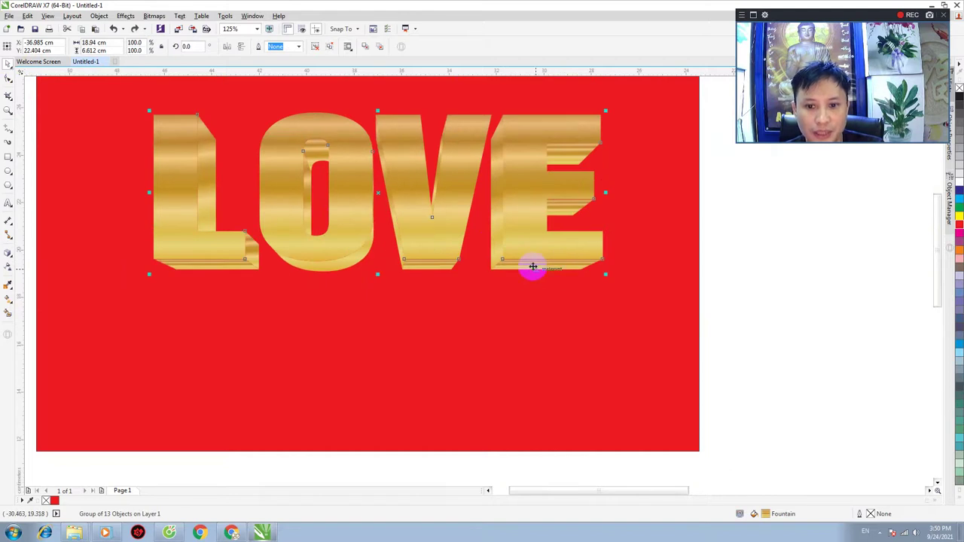
Pull the extruded back down to inspect, return it behind the letters, and ungroup everything
{"action": "scroll", "coordinate": [532, 267], "scroll_direction": "up", "scroll_amount": 4}
{"action": "scroll", "coordinate": [532, 267], "scroll_direction": "down", "scroll_amount": 2}
{"action": "scroll", "coordinate": [531, 267], "scroll_direction": "up", "scroll_amount": 2}
{"action": "scroll", "coordinate": [538, 233], "scroll_direction": "down", "scroll_amount": 2}
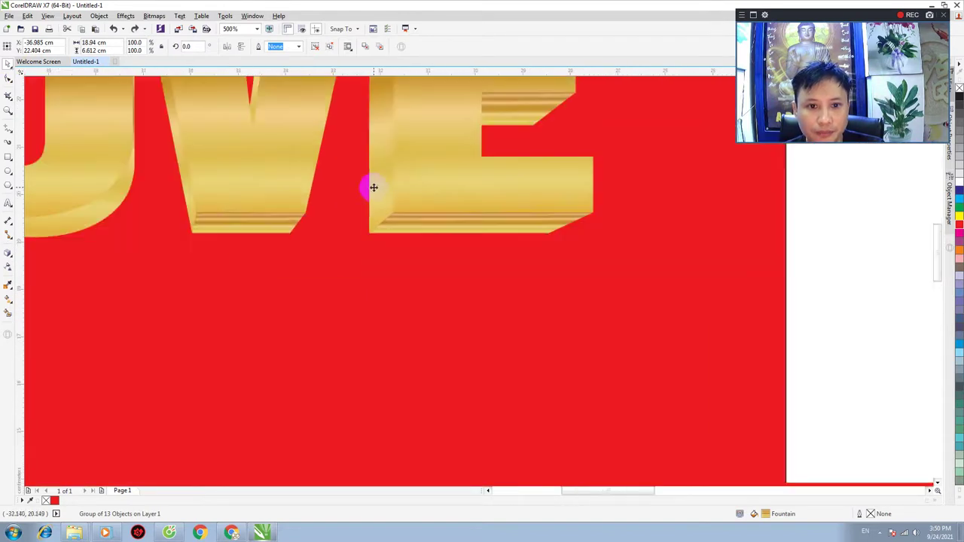
{"action": "scroll", "coordinate": [297, 172], "scroll_direction": "down", "scroll_amount": 3}
{"action": "scroll", "coordinate": [300, 146], "scroll_direction": "up", "scroll_amount": 2}
{"action": "scroll", "coordinate": [297, 142], "scroll_direction": "down", "scroll_amount": 2}
{"action": "scroll", "coordinate": [336, 135], "scroll_direction": "up", "scroll_amount": 1}
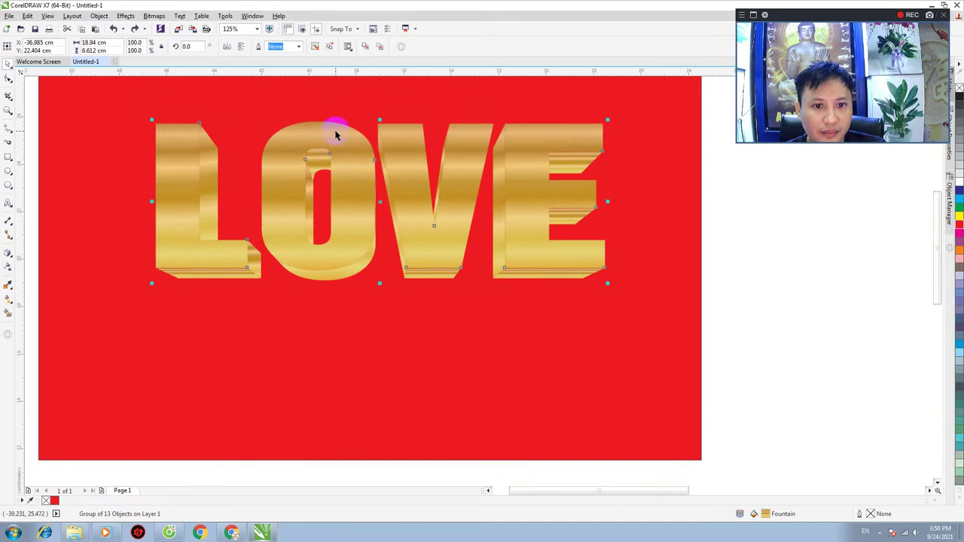
{"action": "left_click_drag", "start_coordinate": [440, 274], "coordinate": [441, 359]}
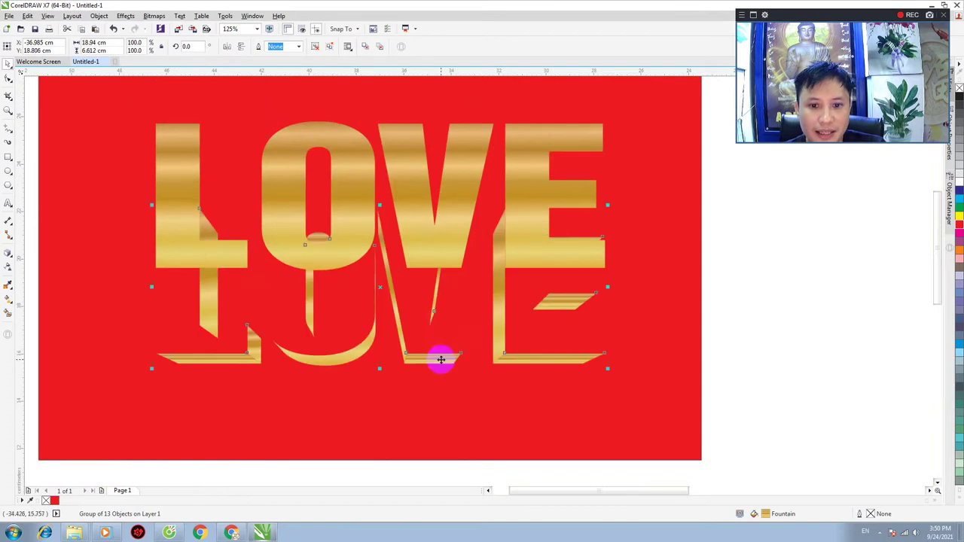
{"action": "left_click_drag", "start_coordinate": [441, 324], "coordinate": [429, 242]}
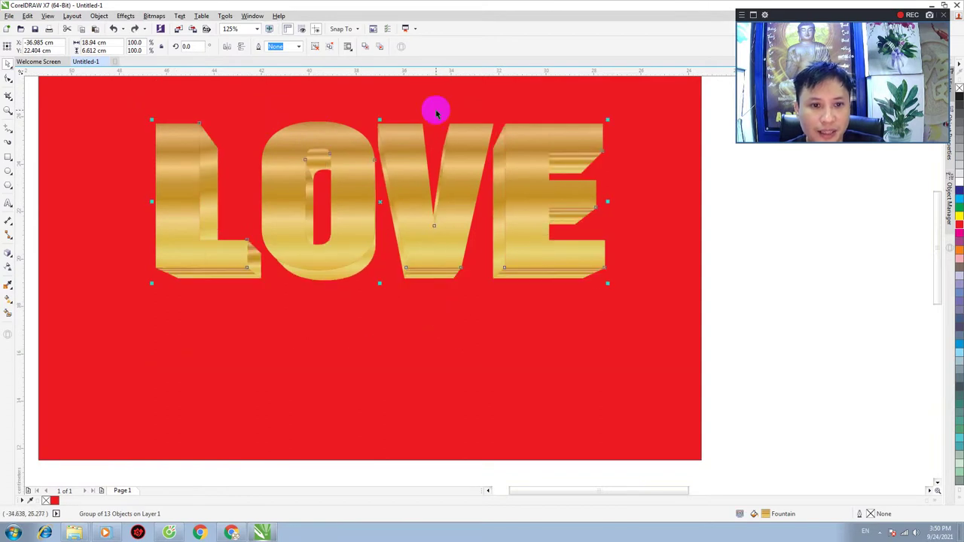
{"action": "left_click", "coordinate": [332, 48]}
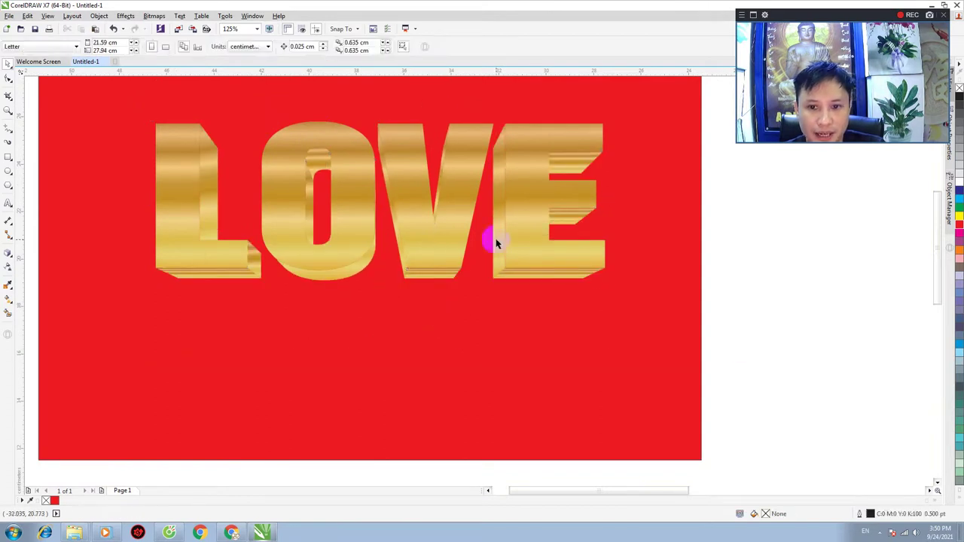
{"action": "left_click", "coordinate": [495, 244]}
Angle the narrow strip's fountain fill diagonally toward the upper right
{"action": "left_click_drag", "start_coordinate": [493, 247], "coordinate": [628, 318]}
{"action": "key", "text": "ctrl+z"}
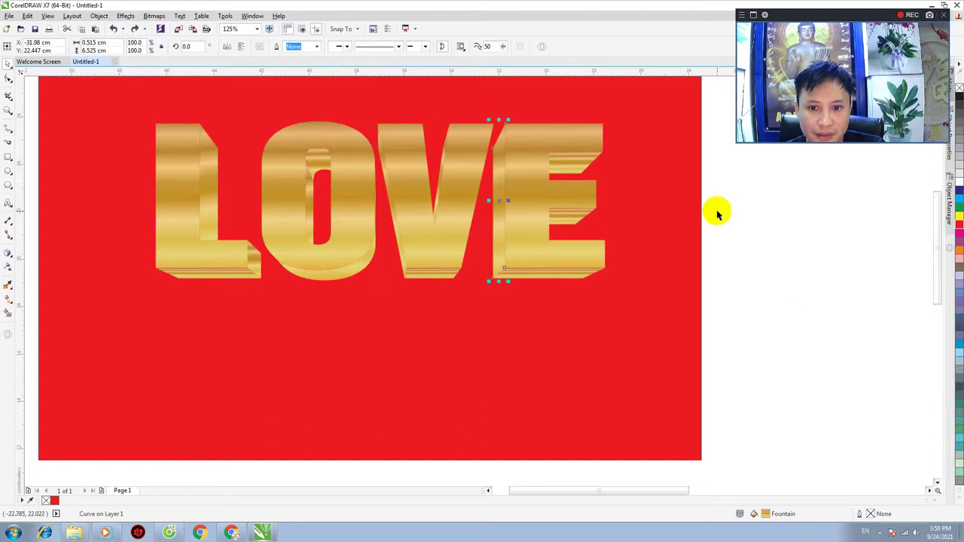
{"action": "left_click", "coordinate": [9, 299]}
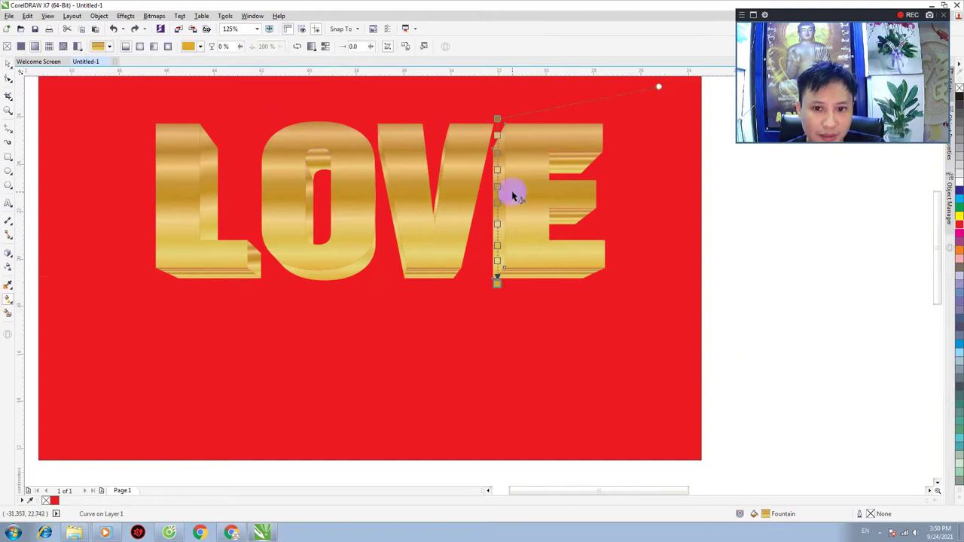
{"action": "left_click_drag", "start_coordinate": [500, 122], "coordinate": [551, 128]}
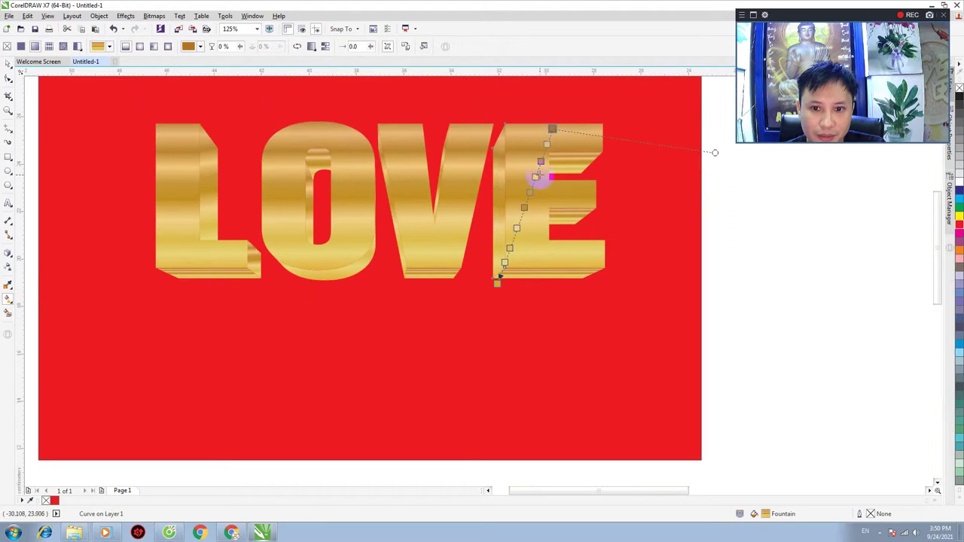
{"action": "left_click_drag", "start_coordinate": [497, 283], "coordinate": [467, 260]}
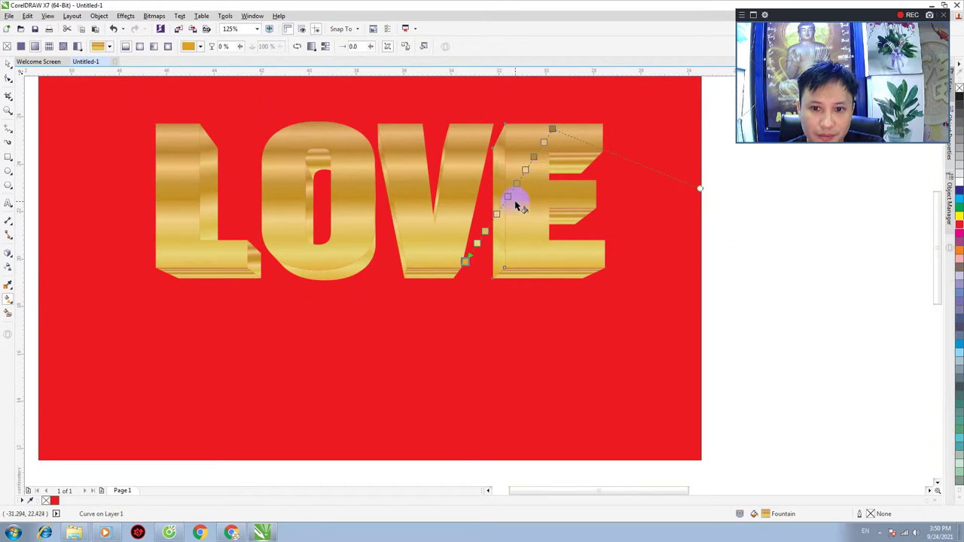
{"action": "scroll", "coordinate": [517, 205], "scroll_direction": "up", "scroll_amount": 2}
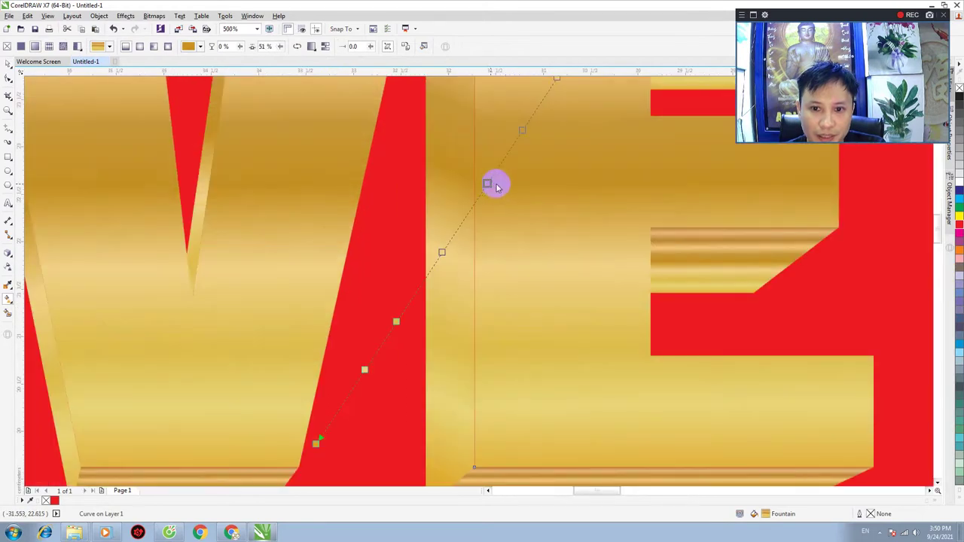
Recolour the gradient nodes to #B37F10 gold, #C65F39 red and #DC714A orange
{"action": "double_click", "coordinate": [496, 185]}
{"action": "left_click_drag", "start_coordinate": [550, 248], "coordinate": [553, 246]}
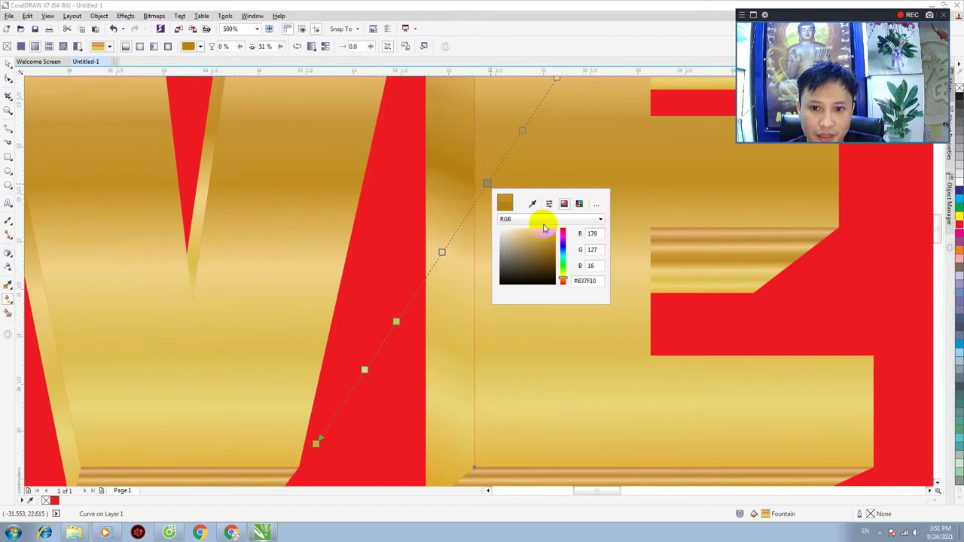
{"action": "left_click", "coordinate": [522, 132]}
{"action": "left_click", "coordinate": [524, 134]}
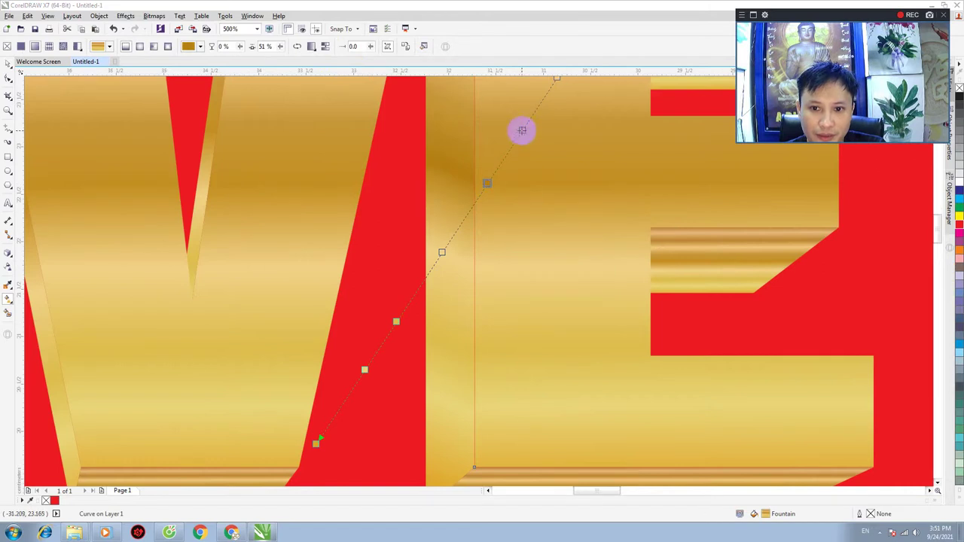
{"action": "double_click", "coordinate": [536, 132]}
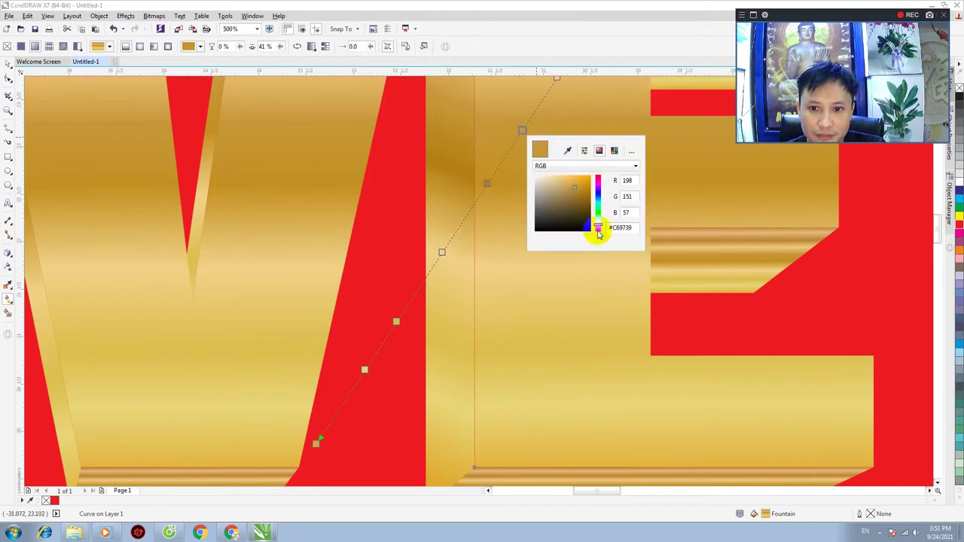
{"action": "left_click_drag", "start_coordinate": [599, 231], "coordinate": [598, 227]}
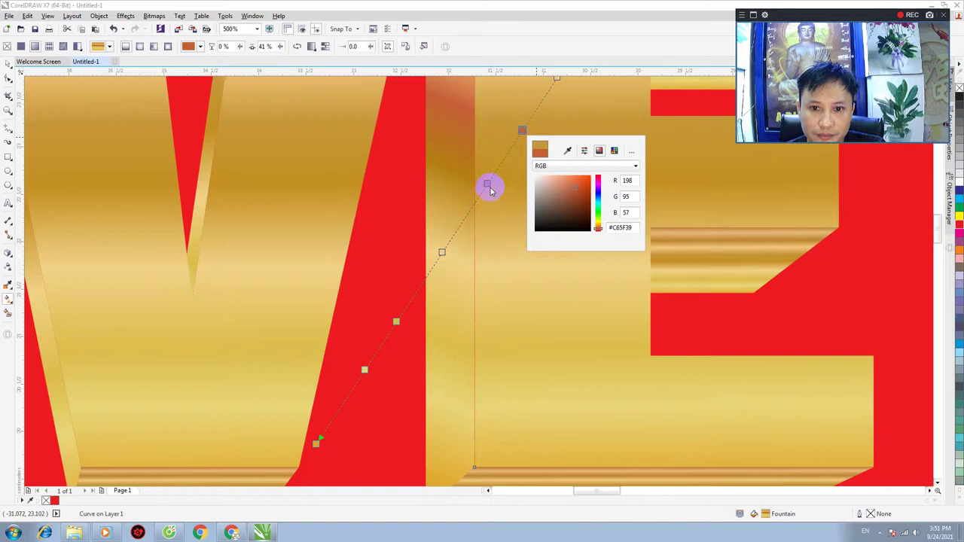
{"action": "left_click", "coordinate": [397, 322]}
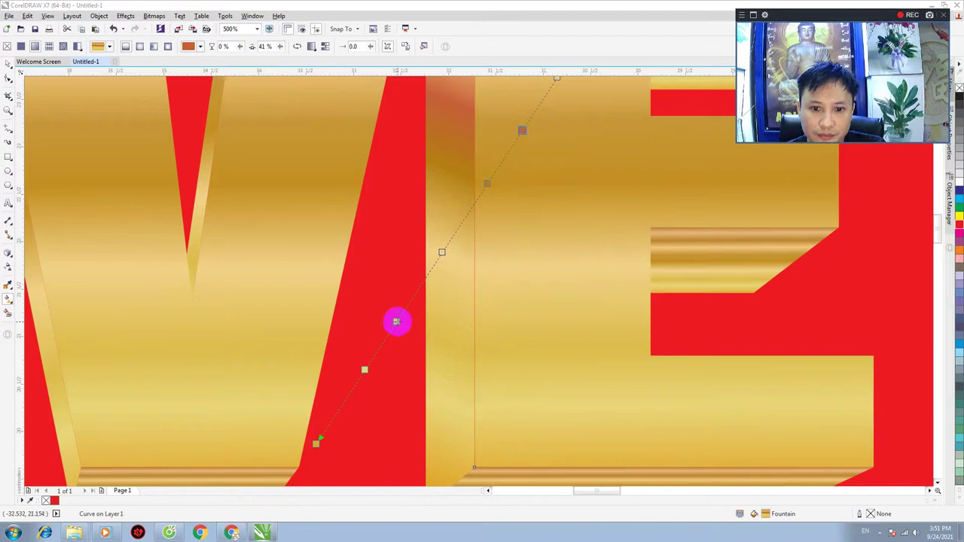
{"action": "left_click", "coordinate": [397, 323]}
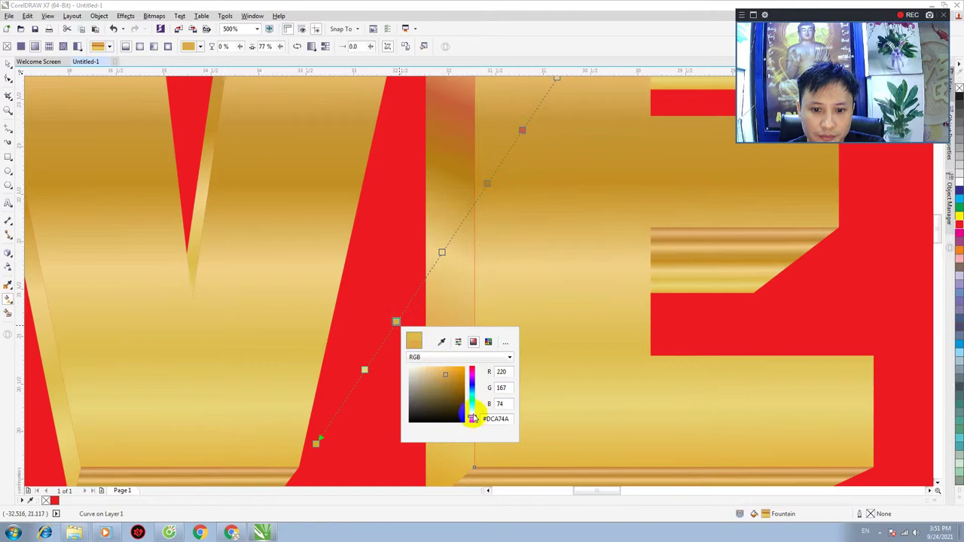
{"action": "left_click", "coordinate": [473, 423]}
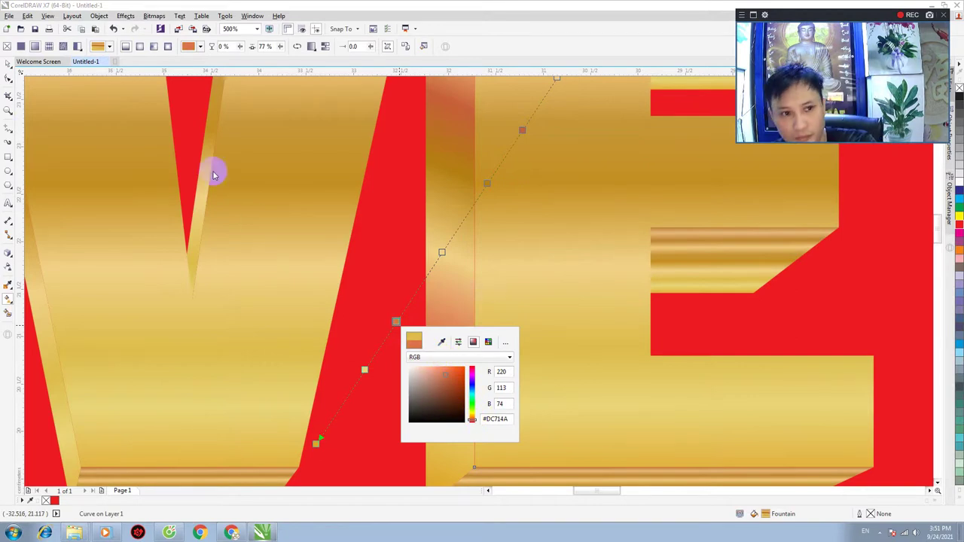
{"action": "left_click", "coordinate": [12, 74]}
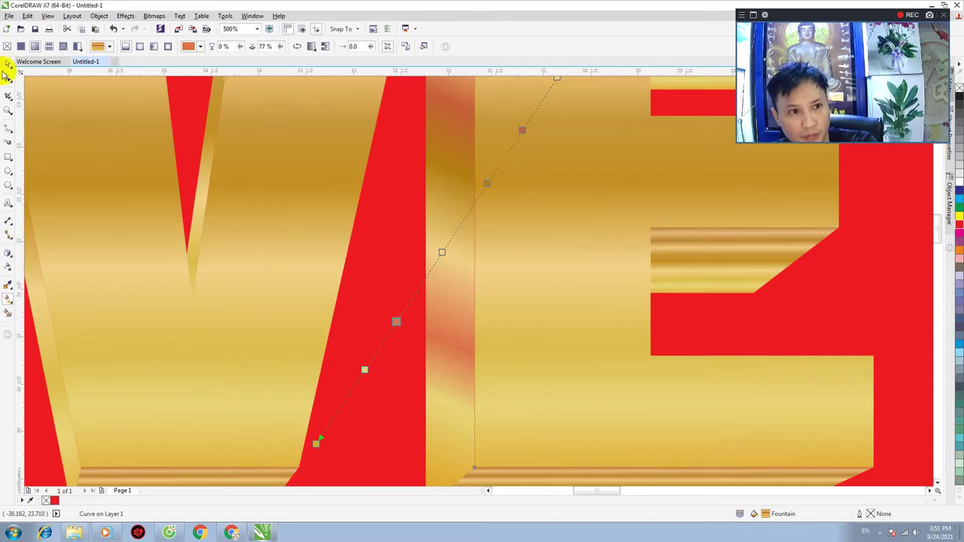
Set further gradient nodes to orange and gold from the palette
{"action": "left_click", "coordinate": [8, 65]}
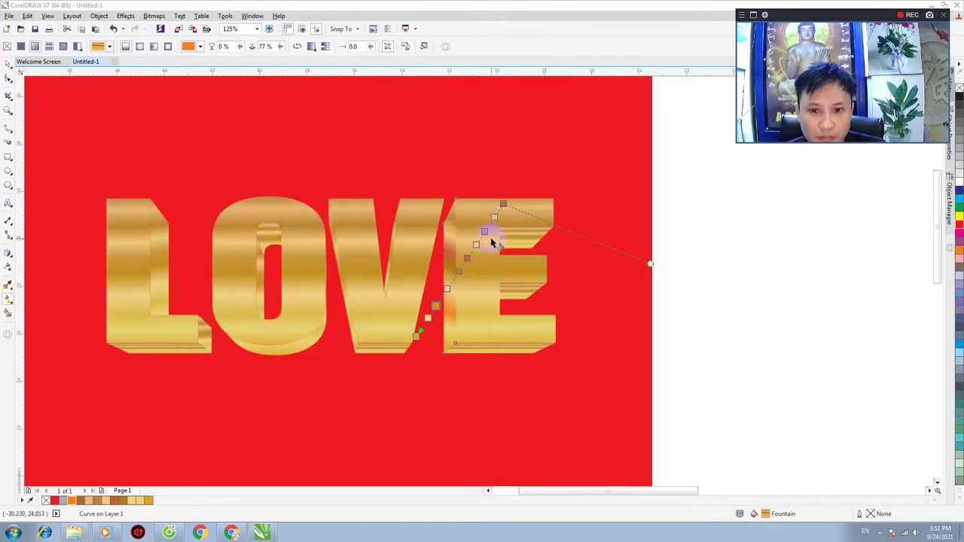
{"action": "scroll", "coordinate": [484, 232], "scroll_direction": "up", "scroll_amount": 4}
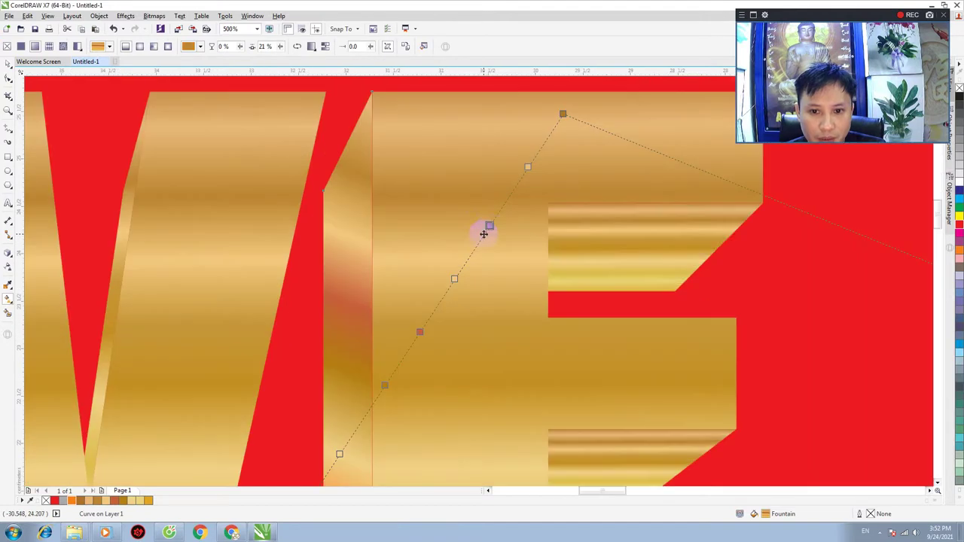
{"action": "left_click", "coordinate": [563, 113]}
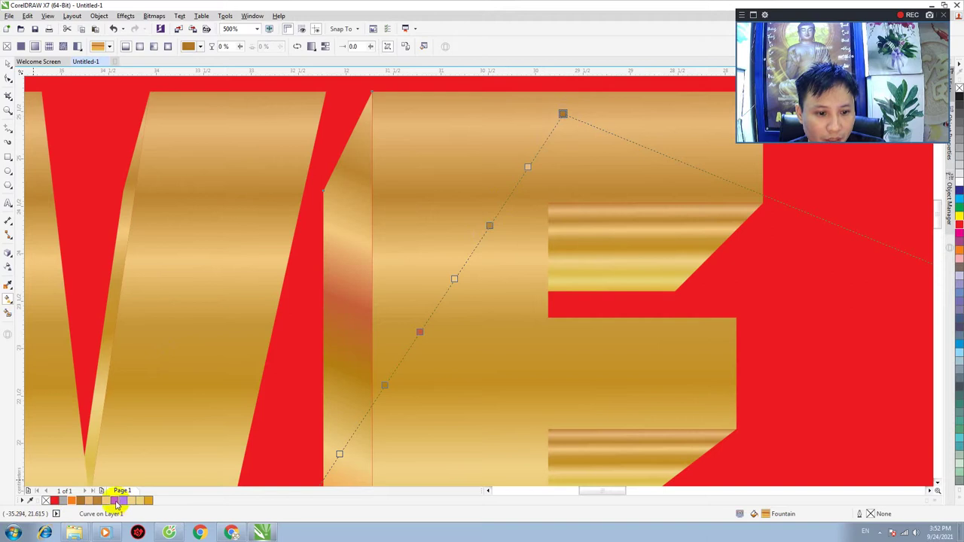
{"action": "left_click", "coordinate": [528, 167]}
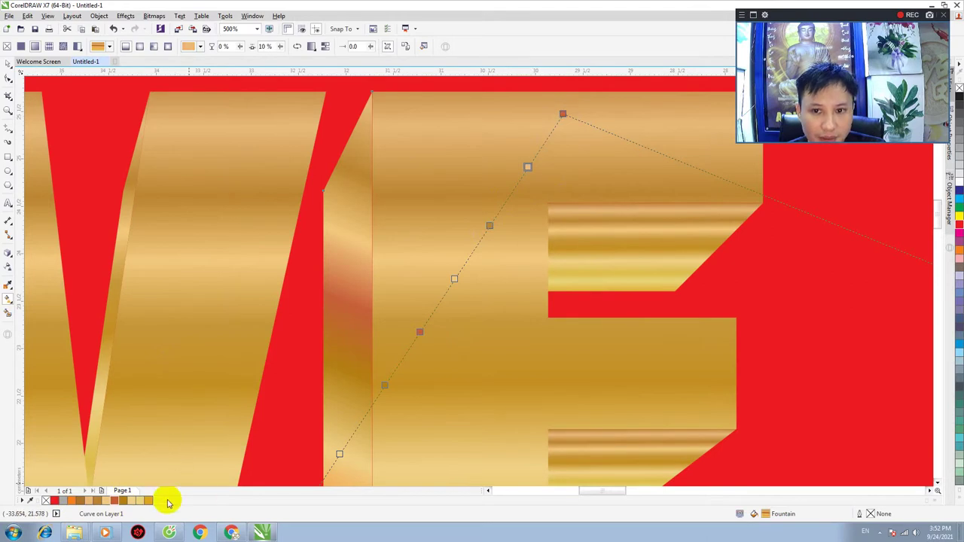
{"action": "left_click", "coordinate": [70, 501]}
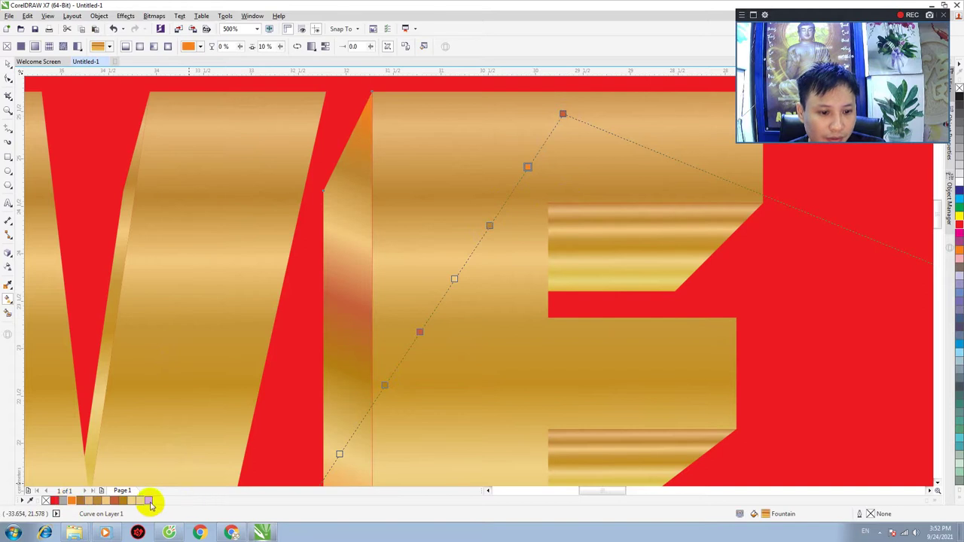
{"action": "left_click", "coordinate": [149, 501]}
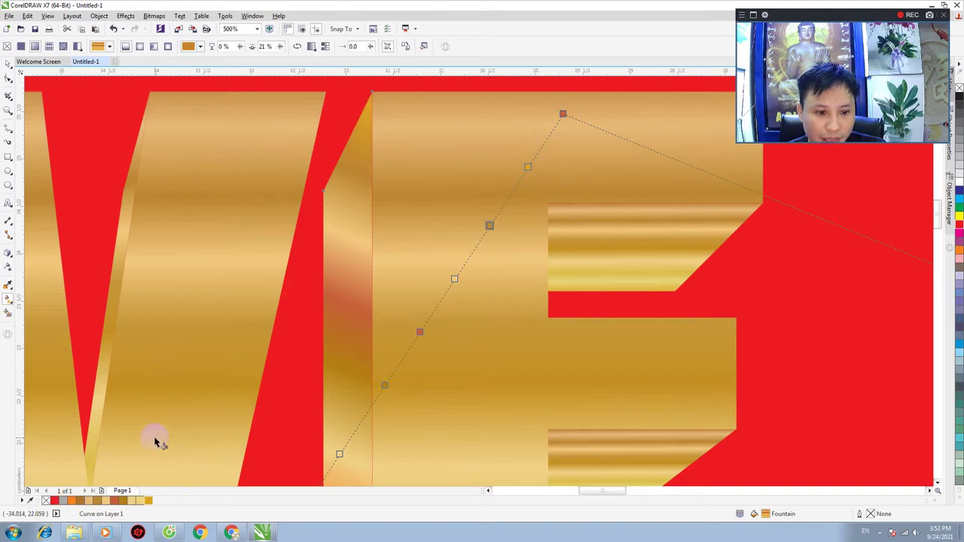
{"action": "left_click", "coordinate": [71, 501]}
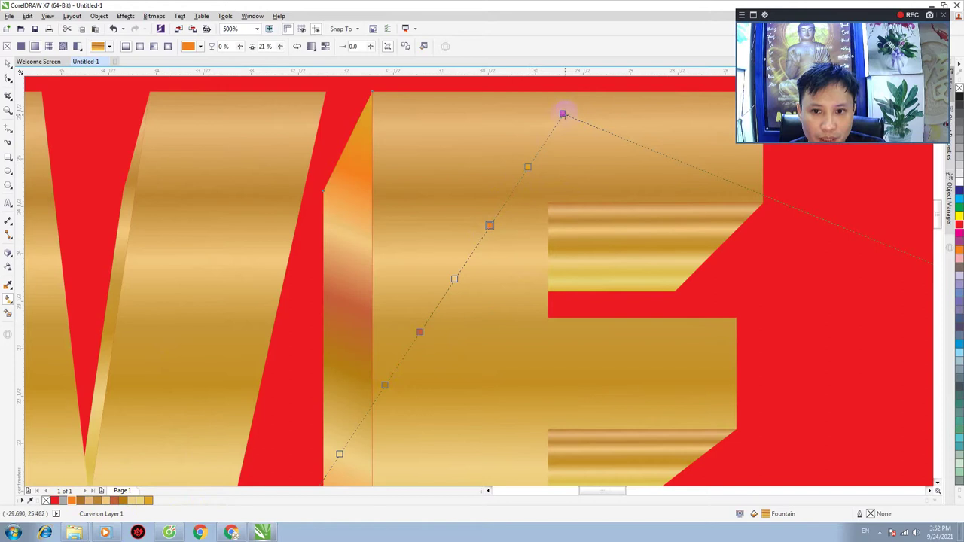
{"action": "left_click", "coordinate": [455, 280]}
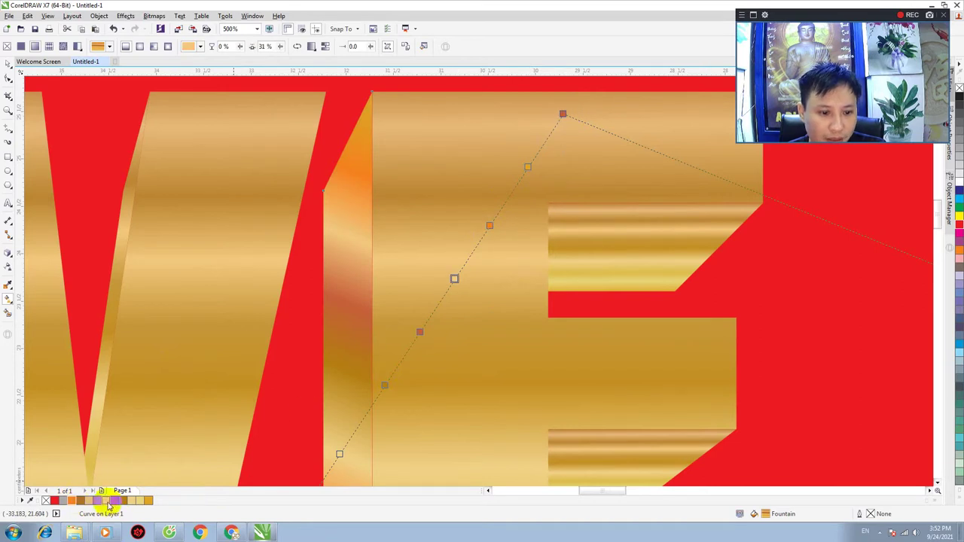
{"action": "left_click", "coordinate": [149, 503]}
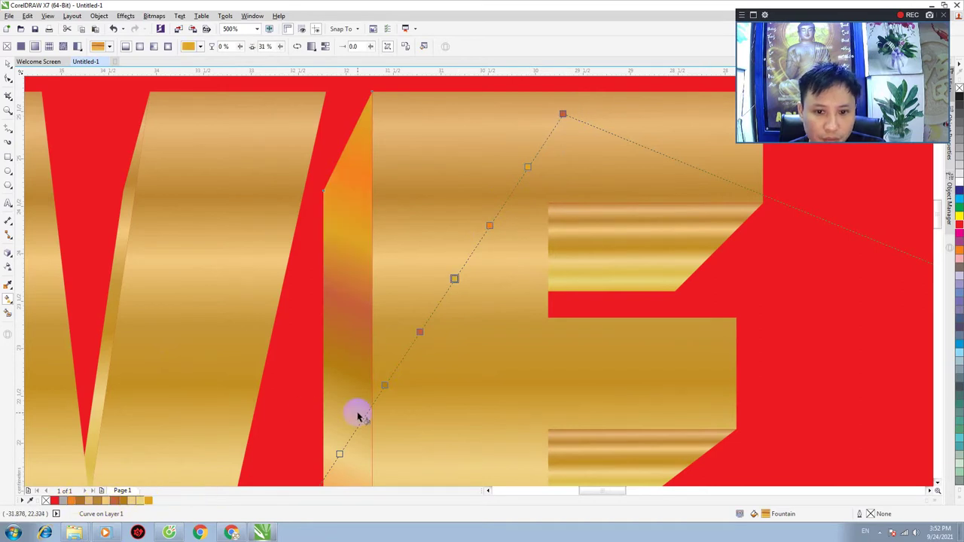
{"action": "scroll", "coordinate": [421, 332], "scroll_direction": "down", "scroll_amount": 3}
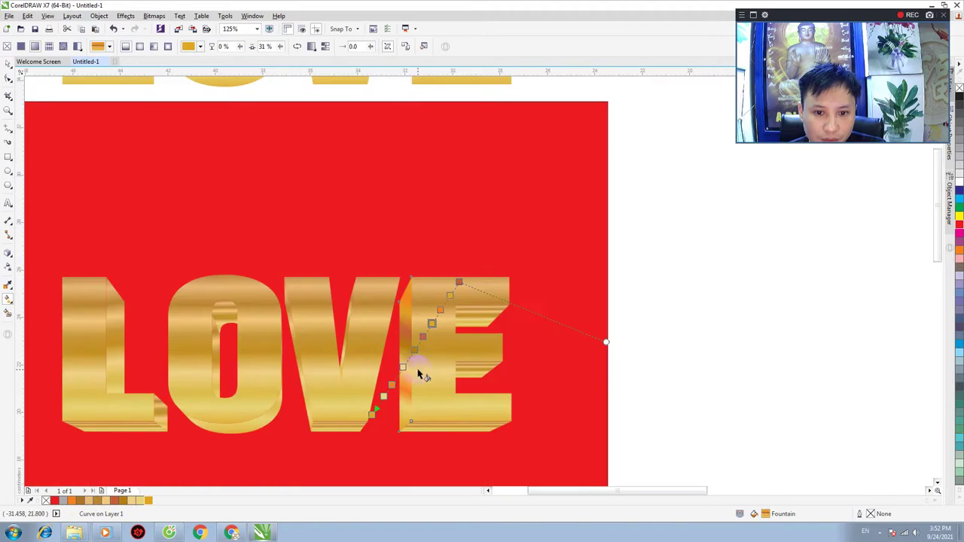
{"action": "scroll", "coordinate": [410, 388], "scroll_direction": "up", "scroll_amount": 2}
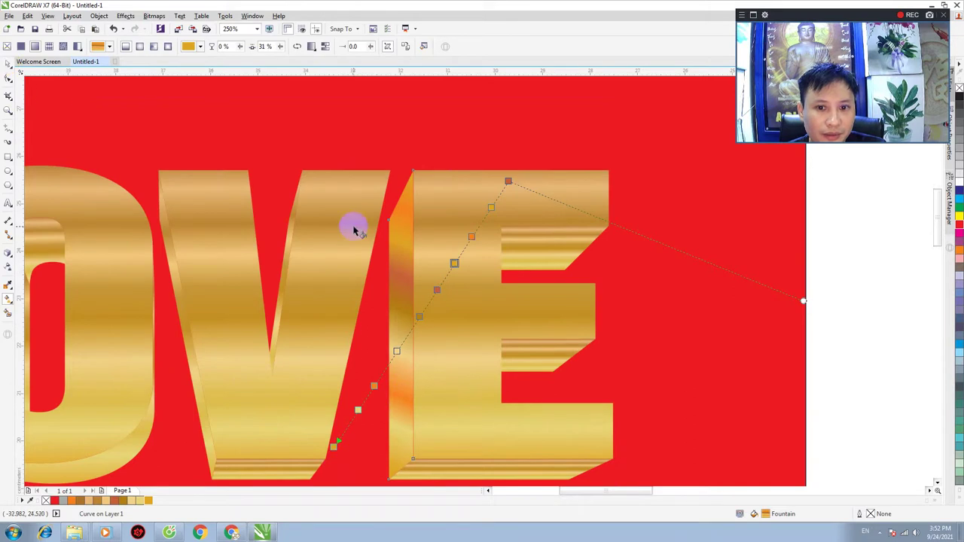
{"action": "scroll", "coordinate": [456, 254], "scroll_direction": "down", "scroll_amount": 3}
Fill the E's side strip orange and lay a vertical gradient up it
{"action": "left_click", "coordinate": [6, 66]}
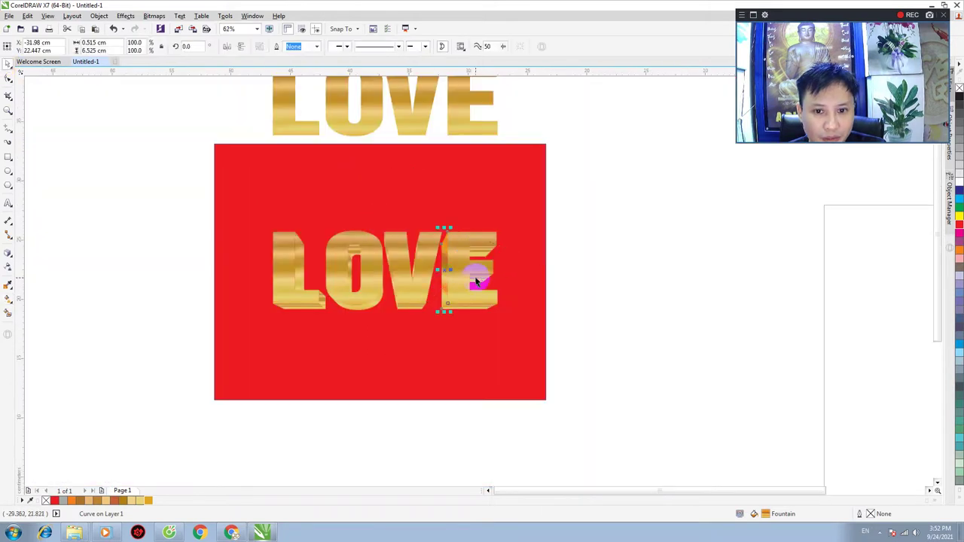
{"action": "scroll", "coordinate": [456, 266], "scroll_direction": "up", "scroll_amount": 2}
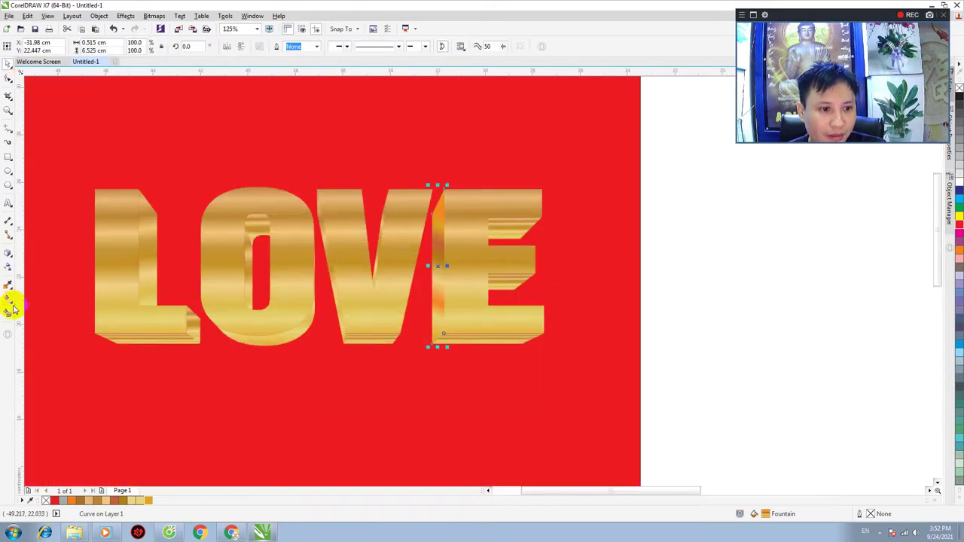
{"action": "left_click", "coordinate": [955, 249]}
{"action": "scroll", "coordinate": [445, 265], "scroll_direction": "up", "scroll_amount": 2}
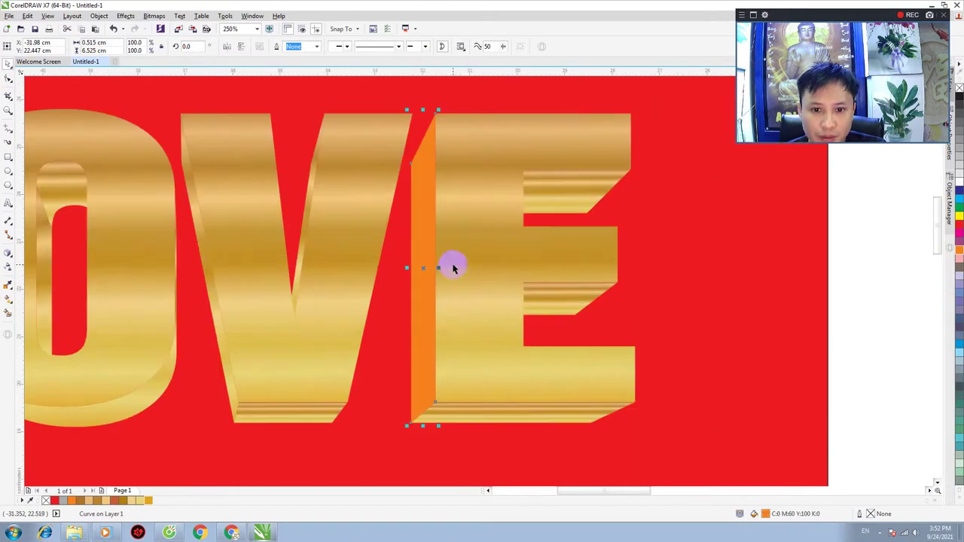
{"action": "left_click", "coordinate": [8, 305]}
{"action": "left_click_drag", "start_coordinate": [422, 412], "coordinate": [420, 192]}
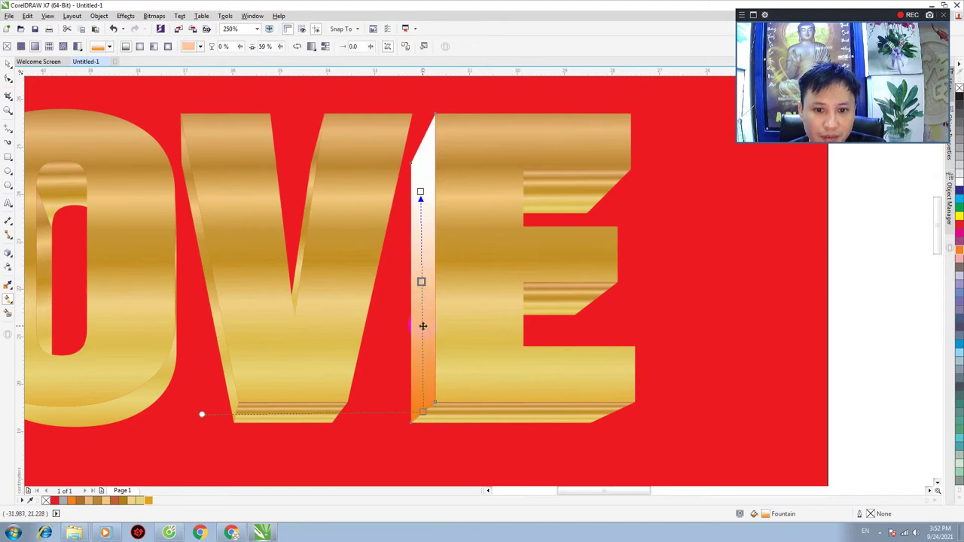
Recolour the gradient stops in orange shades, adding and repositioning middle stops
{"action": "left_click", "coordinate": [421, 191]}
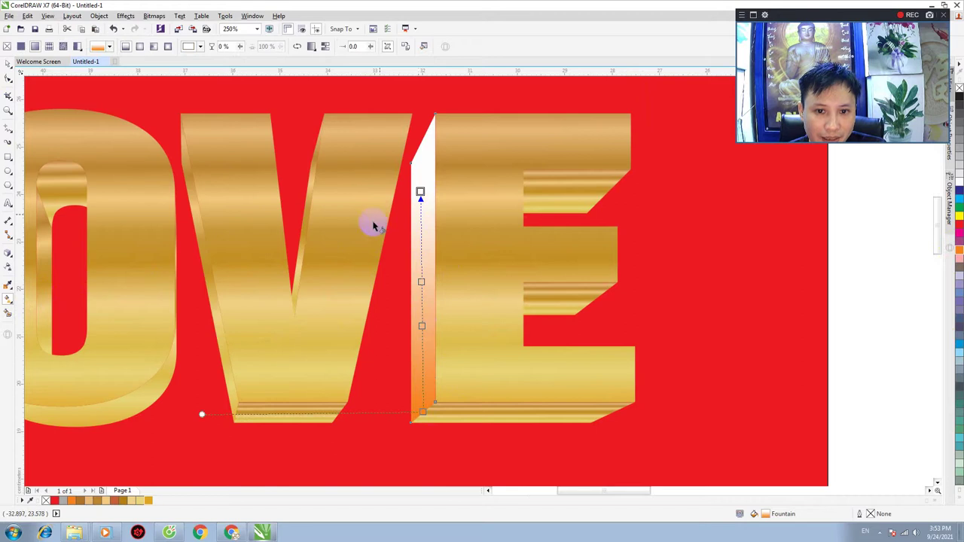
{"action": "left_click", "coordinate": [75, 502]}
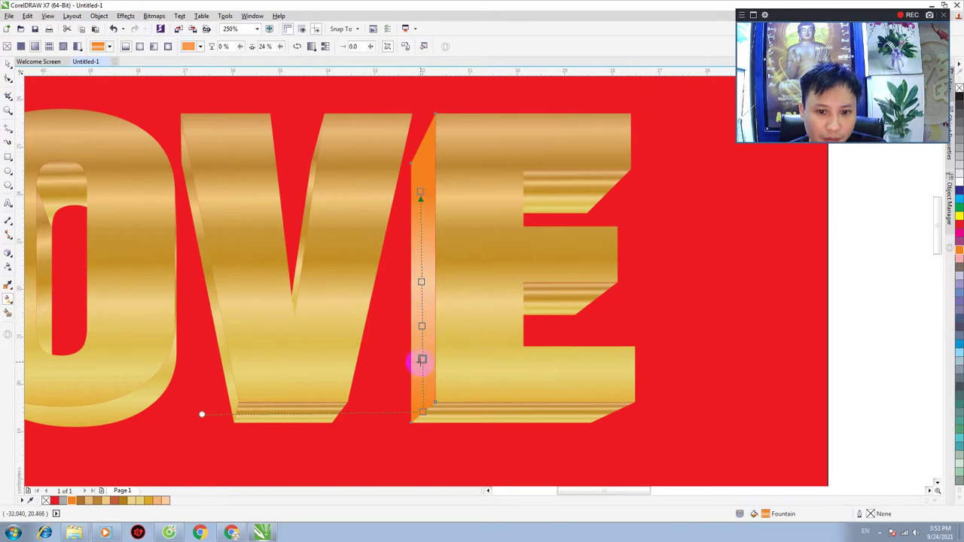
{"action": "left_click", "coordinate": [72, 503]}
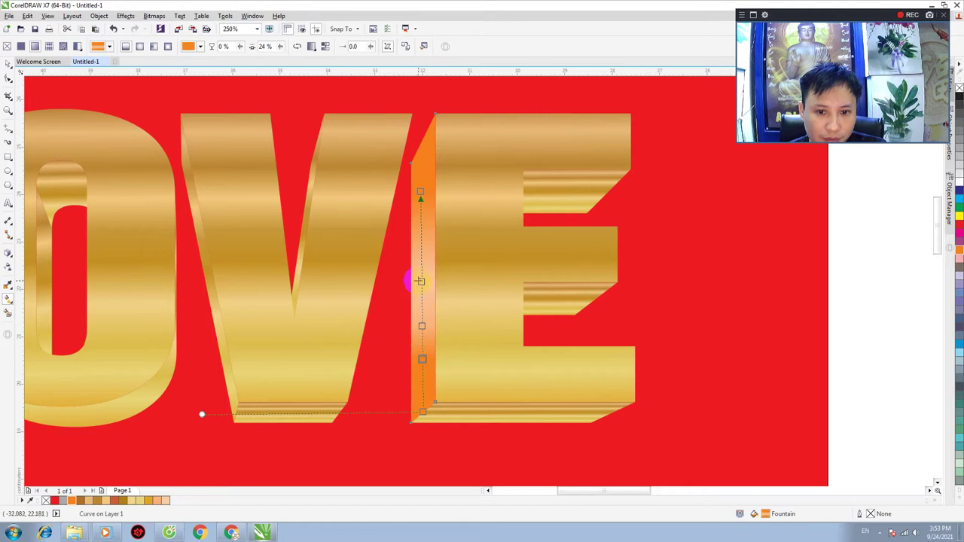
{"action": "left_click", "coordinate": [420, 345]}
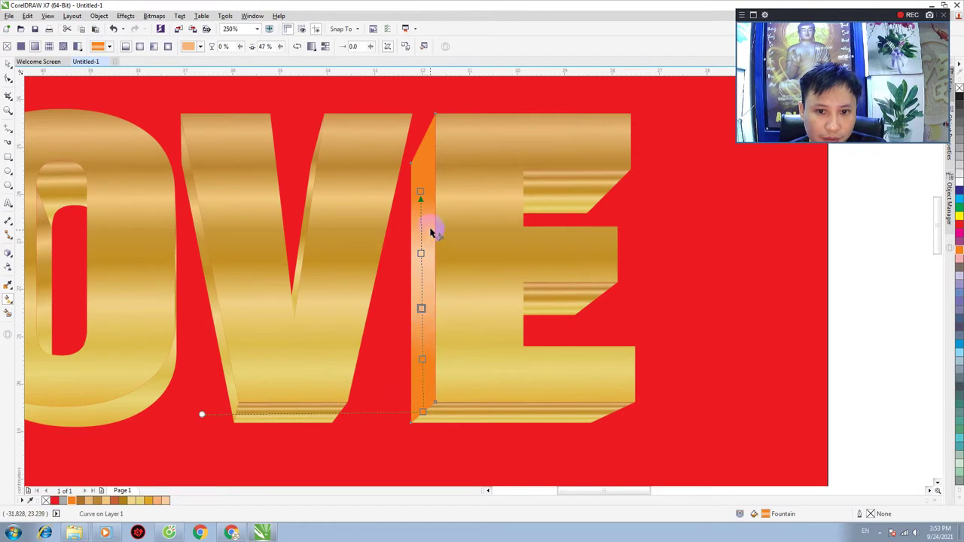
{"action": "left_click_drag", "start_coordinate": [422, 194], "coordinate": [422, 151]}
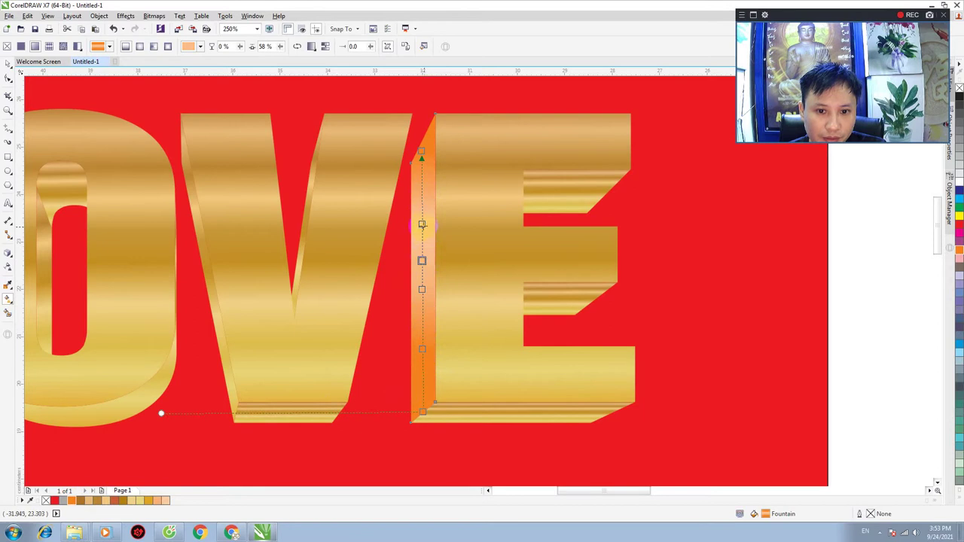
{"action": "left_click_drag", "start_coordinate": [422, 224], "coordinate": [422, 199]}
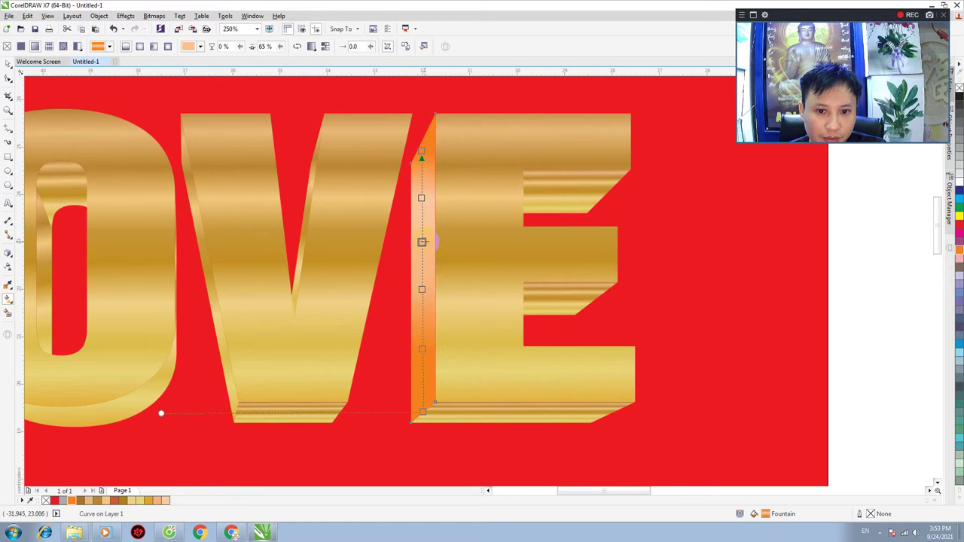
{"action": "left_click", "coordinate": [72, 501]}
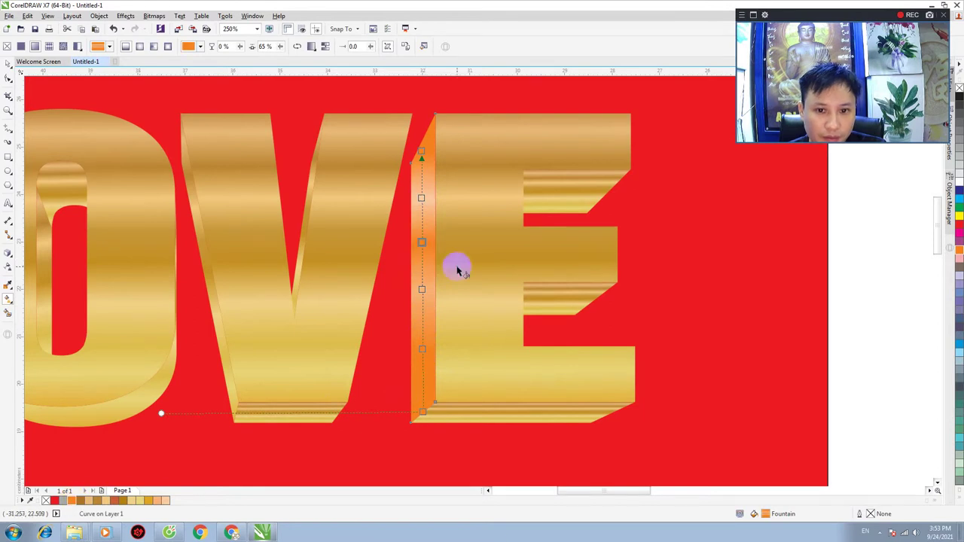
{"action": "left_click", "coordinate": [8, 65]}
{"action": "scroll", "coordinate": [420, 263], "scroll_direction": "down", "scroll_amount": 3}
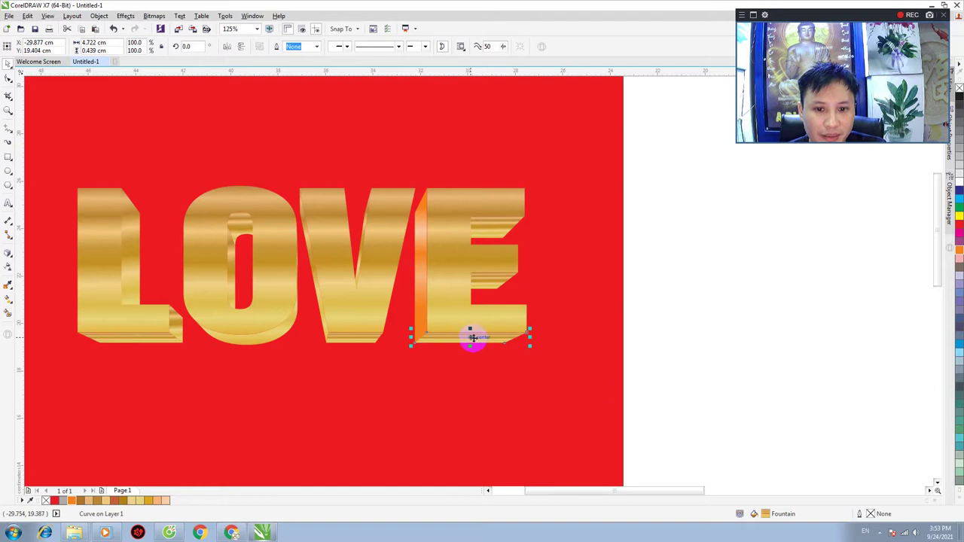
Copy the E side strip's fill onto the V's left side piece via Copy Properties From
{"action": "left_click", "coordinate": [309, 267]}
{"action": "left_click", "coordinate": [309, 267]}
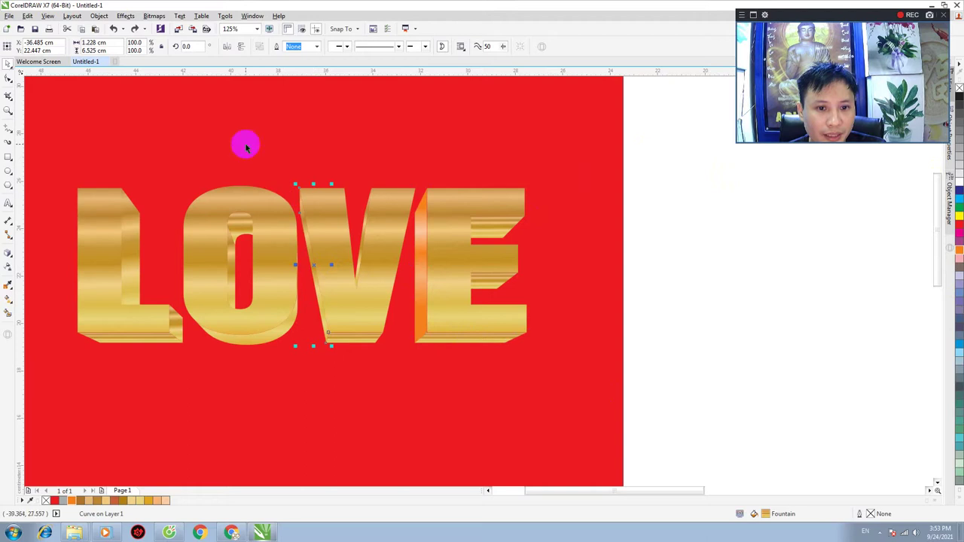
{"action": "left_click", "coordinate": [28, 16]}
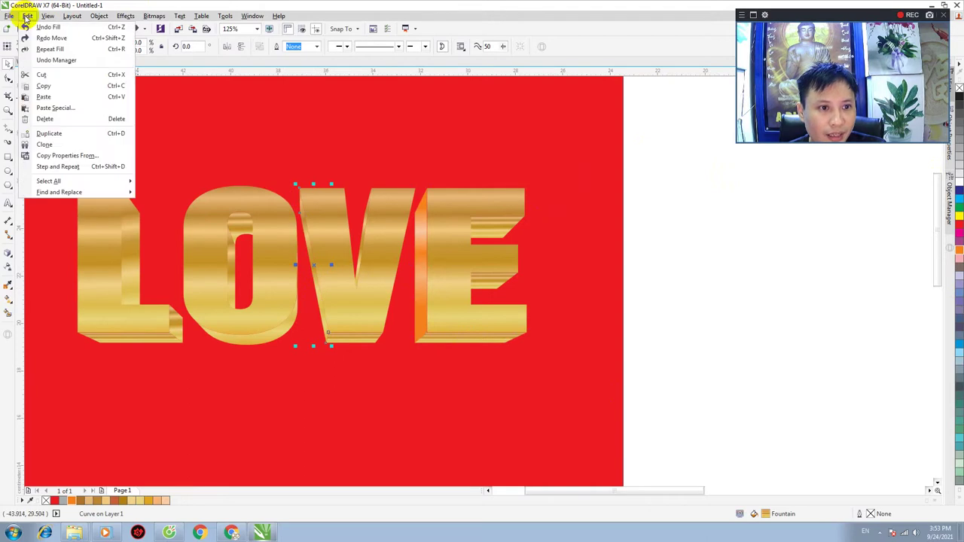
{"action": "left_click", "coordinate": [75, 156]}
{"action": "left_click_drag", "start_coordinate": [431, 220], "coordinate": [434, 125]}
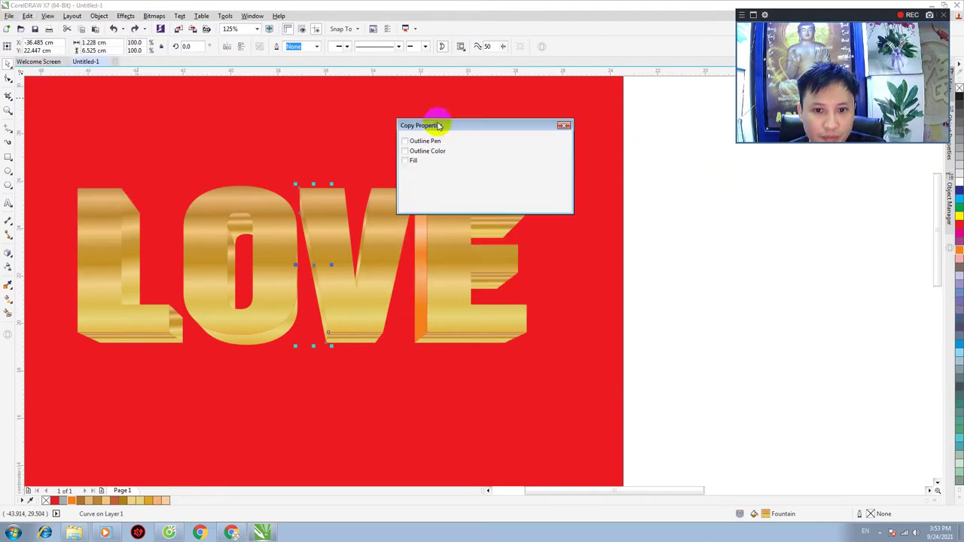
{"action": "left_click", "coordinate": [406, 161]}
{"action": "left_click", "coordinate": [497, 189]}
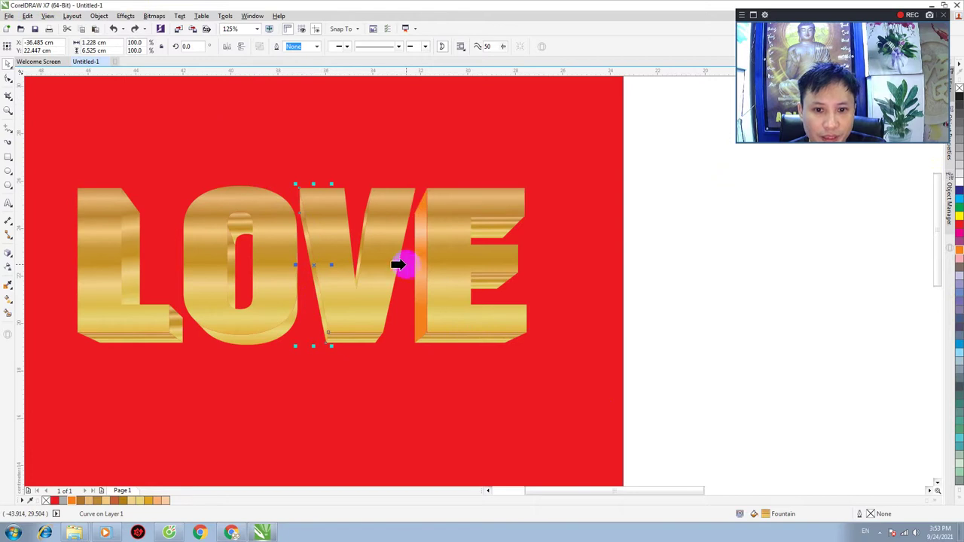
{"action": "left_click", "coordinate": [410, 265]}
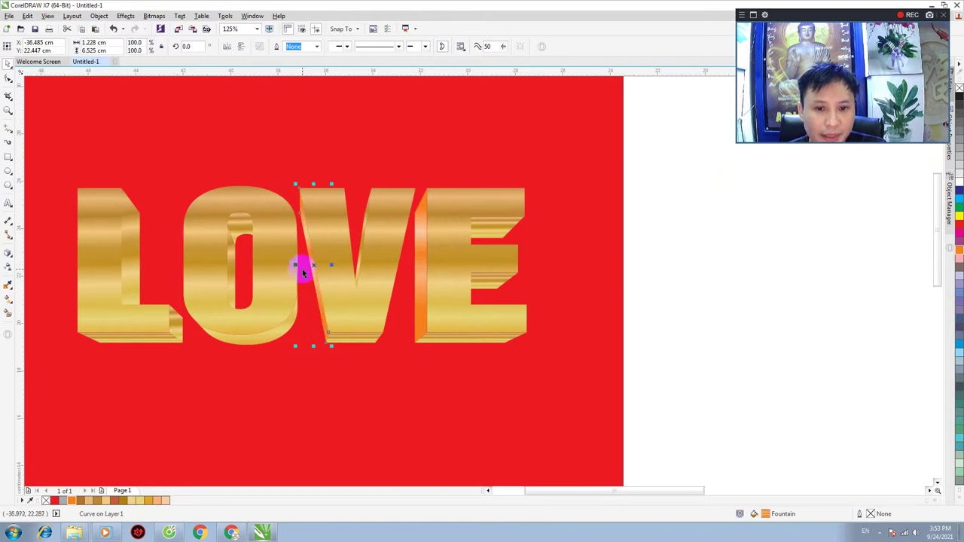
{"action": "left_click", "coordinate": [761, 362]}
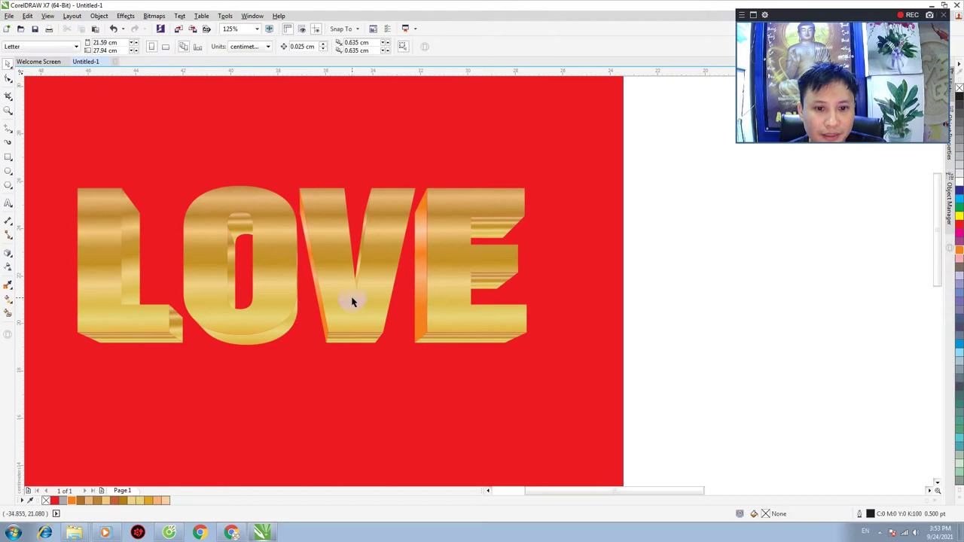
Copy the V's orange side fill onto the L's inner side face
{"action": "left_click", "coordinate": [129, 271]}
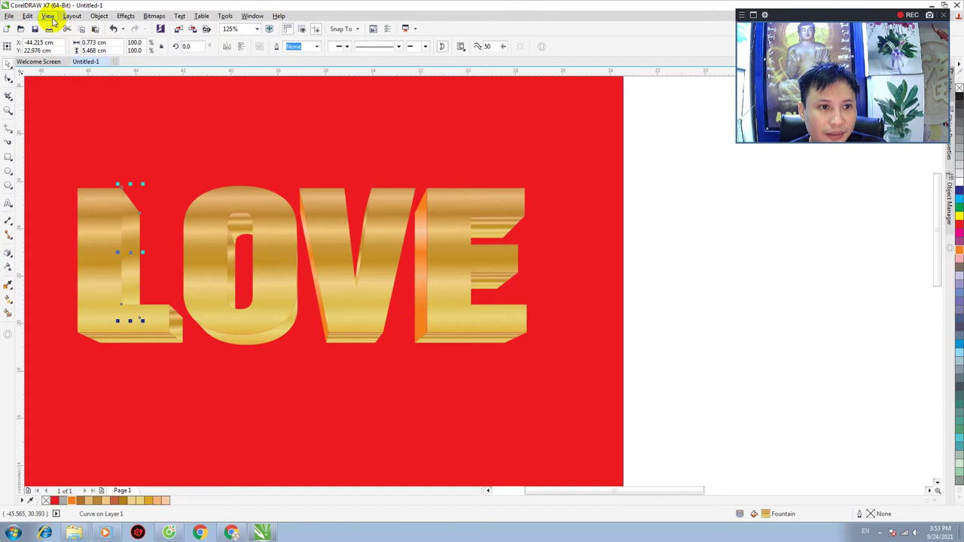
{"action": "left_click", "coordinate": [27, 16]}
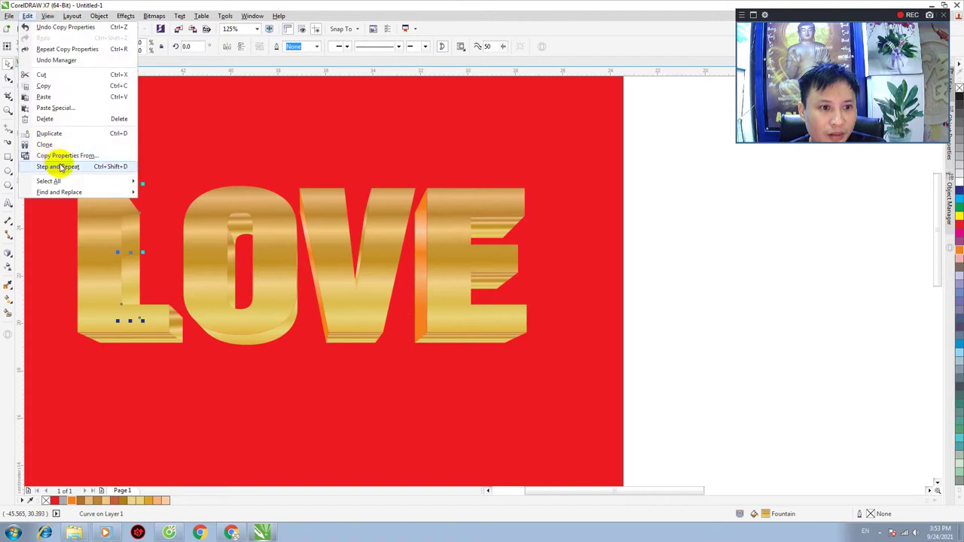
{"action": "left_click", "coordinate": [61, 155]}
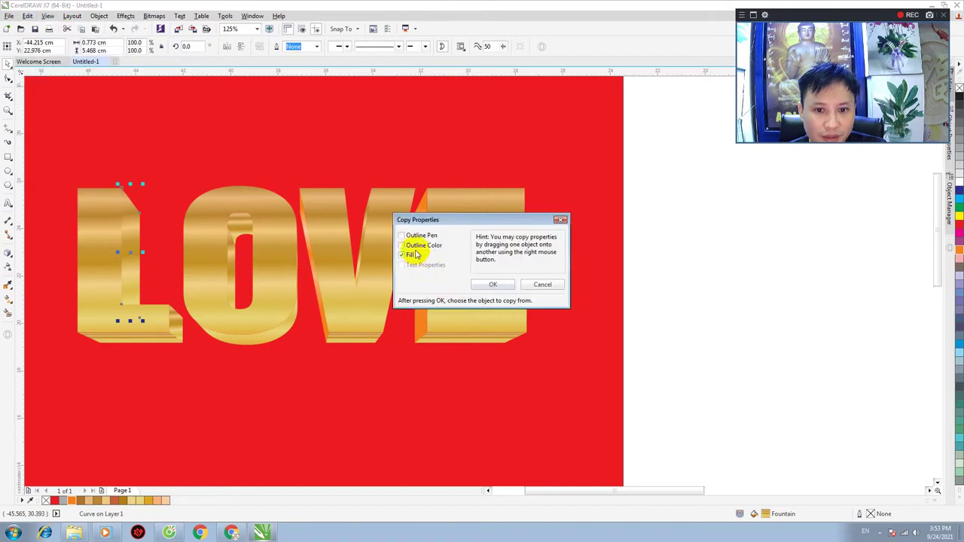
{"action": "left_click", "coordinate": [492, 284]}
{"action": "left_click", "coordinate": [311, 284]}
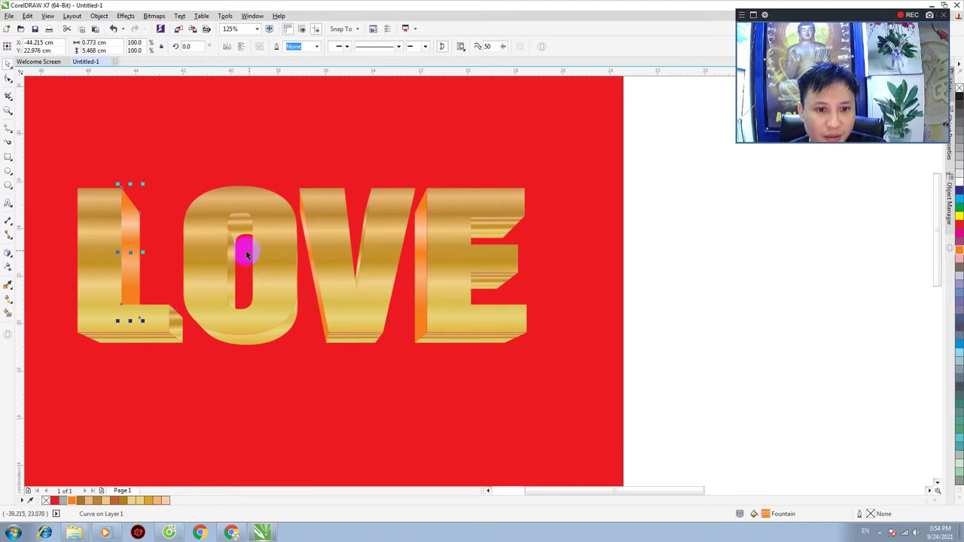
Copy the orange side fill onto the O's inner side face
{"action": "left_click", "coordinate": [241, 279]}
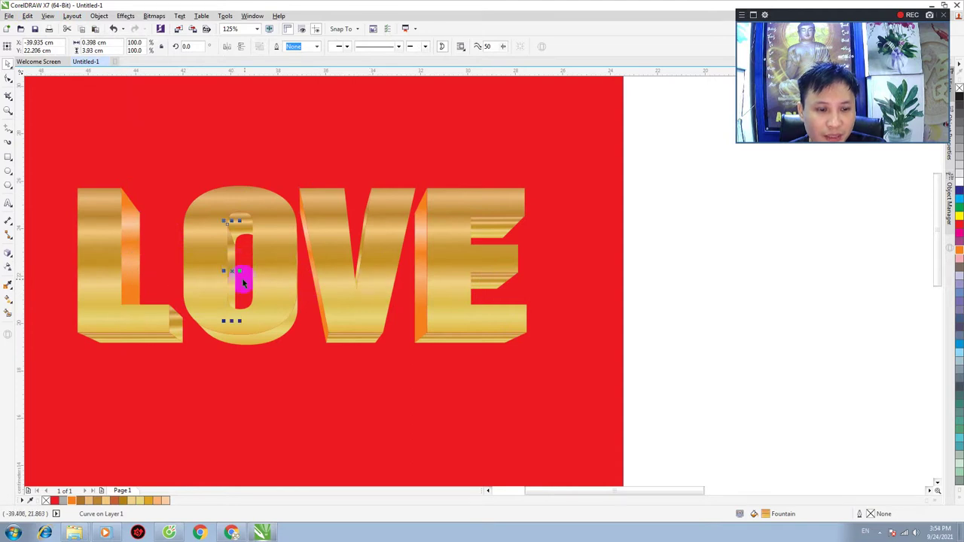
{"action": "left_click", "coordinate": [27, 15]}
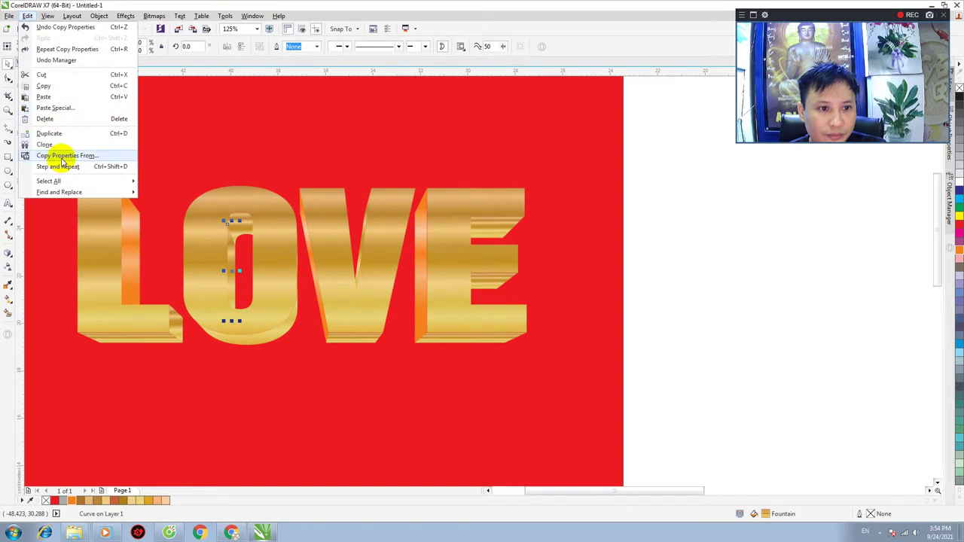
{"action": "left_click", "coordinate": [65, 156]}
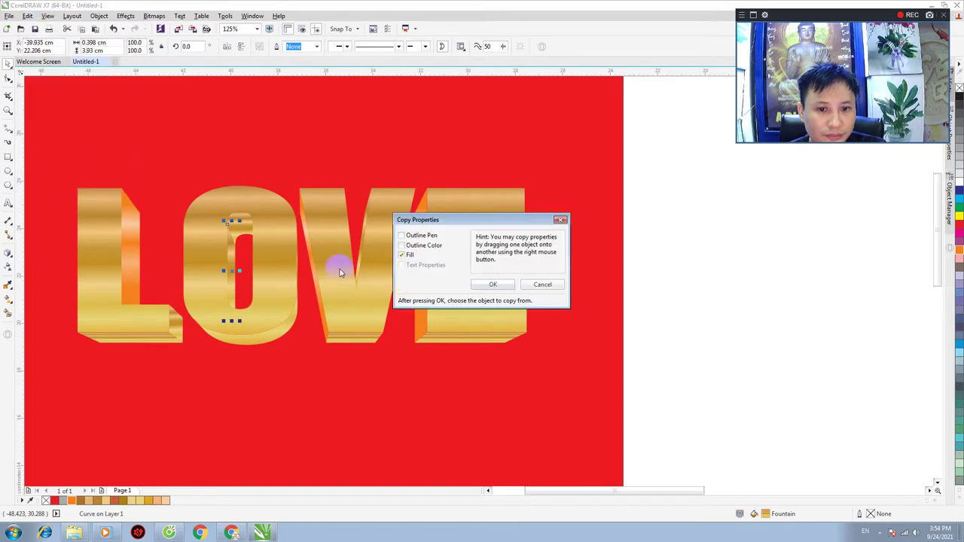
{"action": "left_click", "coordinate": [499, 282]}
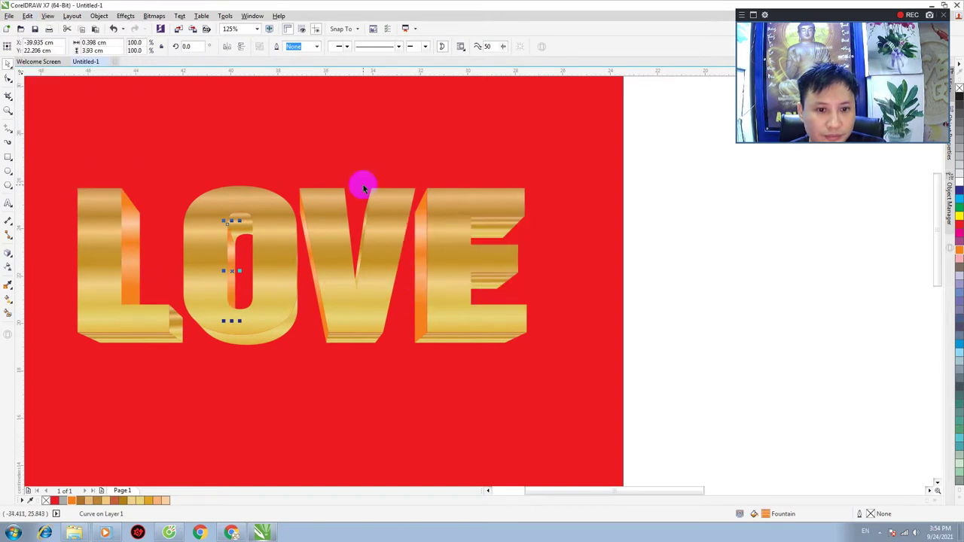
Copy the orange side fill onto the O's outer extrusion shape
{"action": "left_click", "coordinate": [294, 337]}
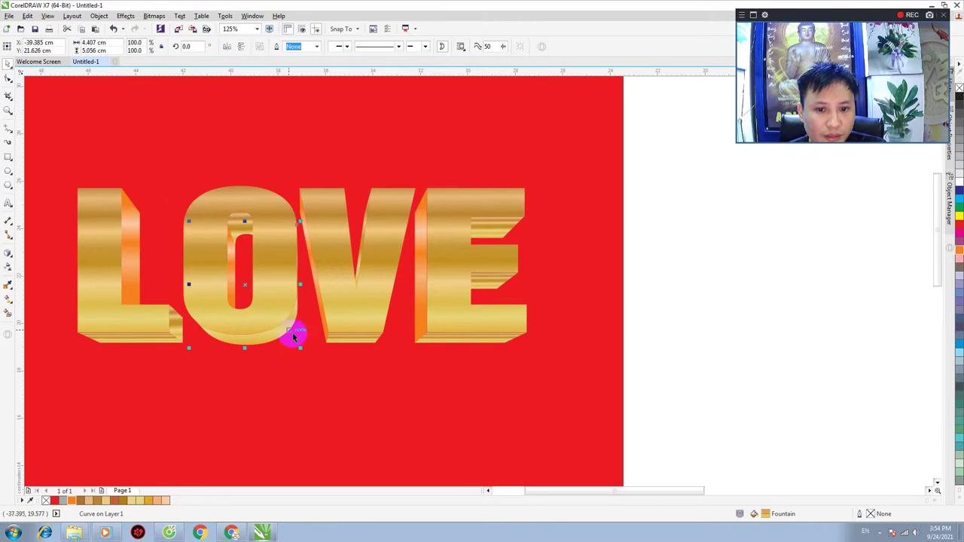
{"action": "left_click", "coordinate": [27, 15]}
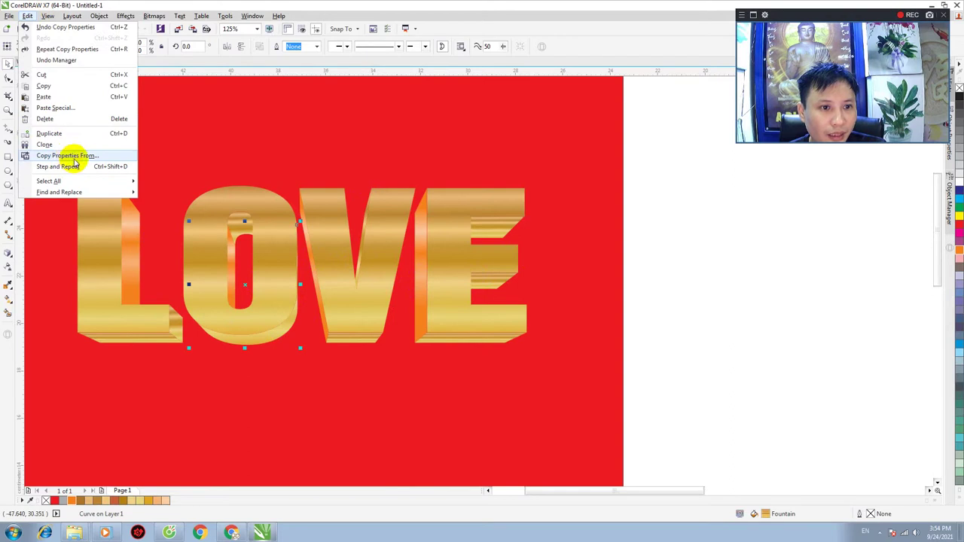
{"action": "left_click", "coordinate": [71, 156]}
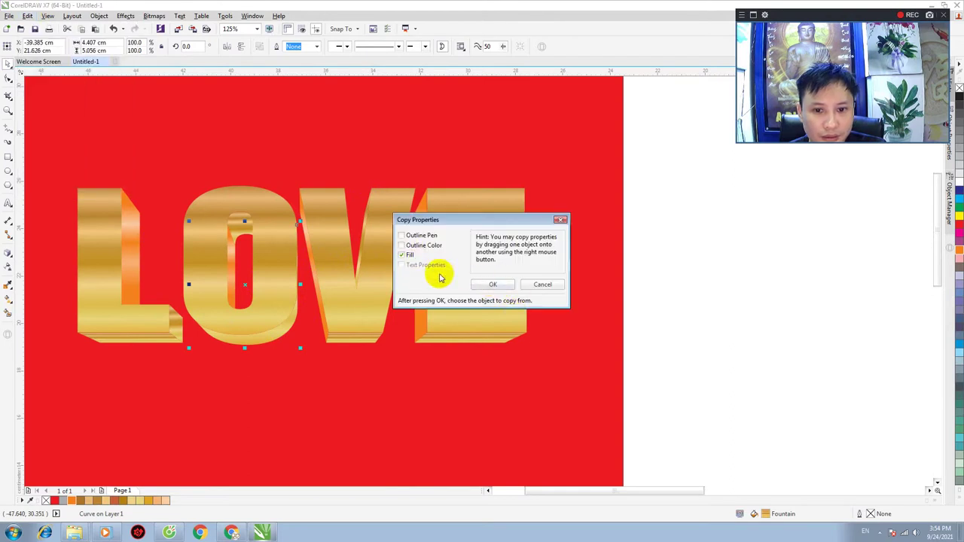
{"action": "left_click", "coordinate": [493, 285]}
{"action": "left_click", "coordinate": [413, 281]}
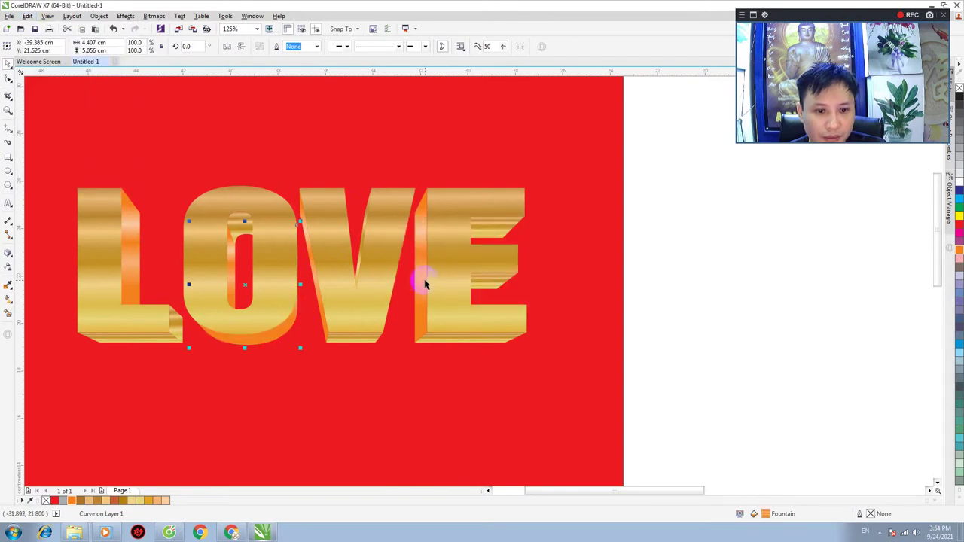
{"action": "left_click", "coordinate": [7, 303]}
Redirect and stretch the fountain-fill gradient across the O's curved lower side
{"action": "left_click", "coordinate": [248, 340]}
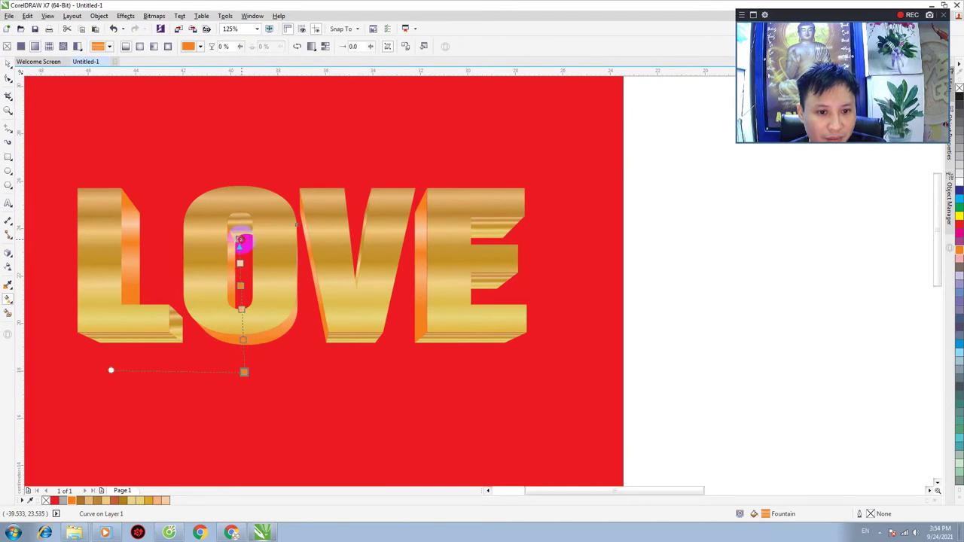
{"action": "mouse_move", "coordinate": [241, 240]}
{"action": "left_mouse_down"}
{"action": "mouse_move", "coordinate": [291, 369]}
{"action": "mouse_move", "coordinate": [271, 252]}
{"action": "left_mouse_up"}
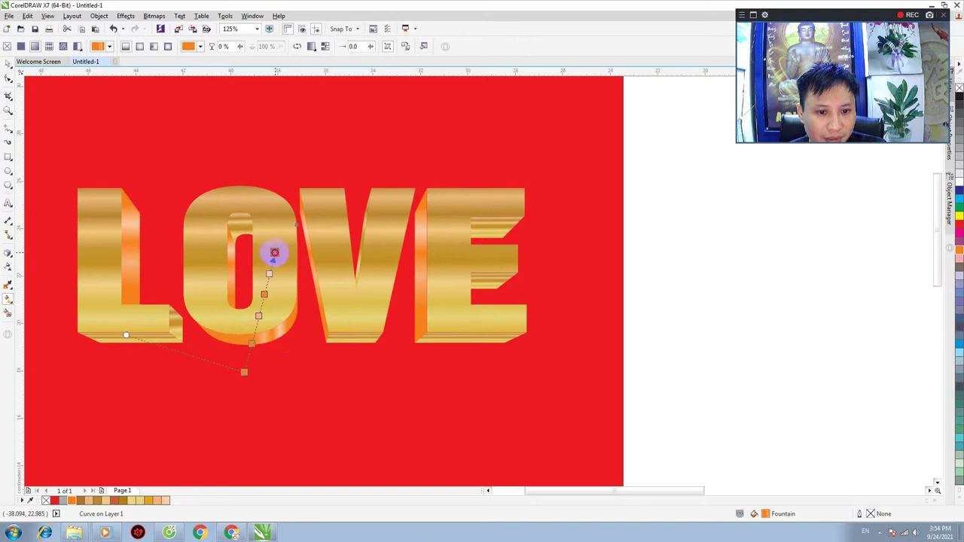
{"action": "left_click_drag", "start_coordinate": [251, 344], "coordinate": [253, 333]}
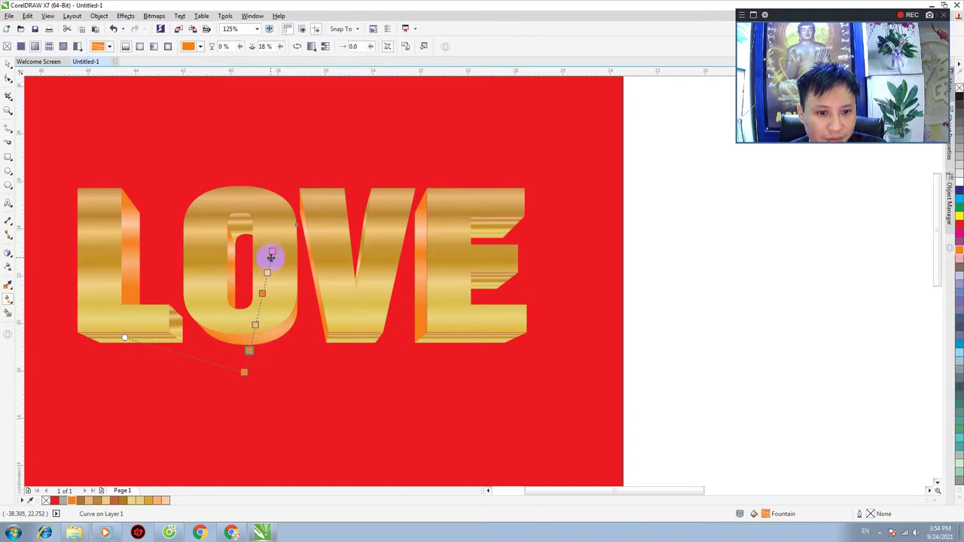
{"action": "left_click_drag", "start_coordinate": [272, 257], "coordinate": [257, 310]}
{"action": "scroll", "coordinate": [244, 327], "scroll_direction": "up", "scroll_amount": 2}
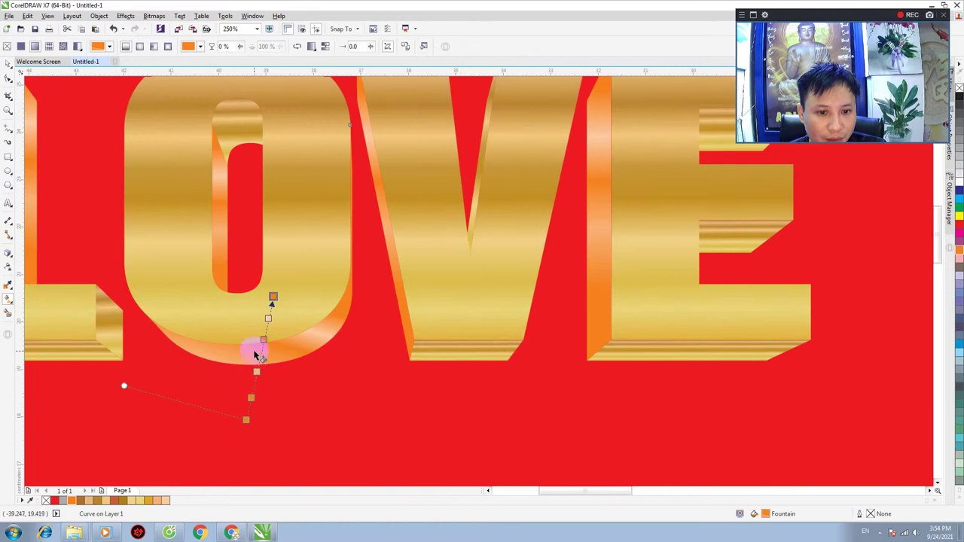
{"action": "left_click_drag", "start_coordinate": [246, 420], "coordinate": [187, 323]}
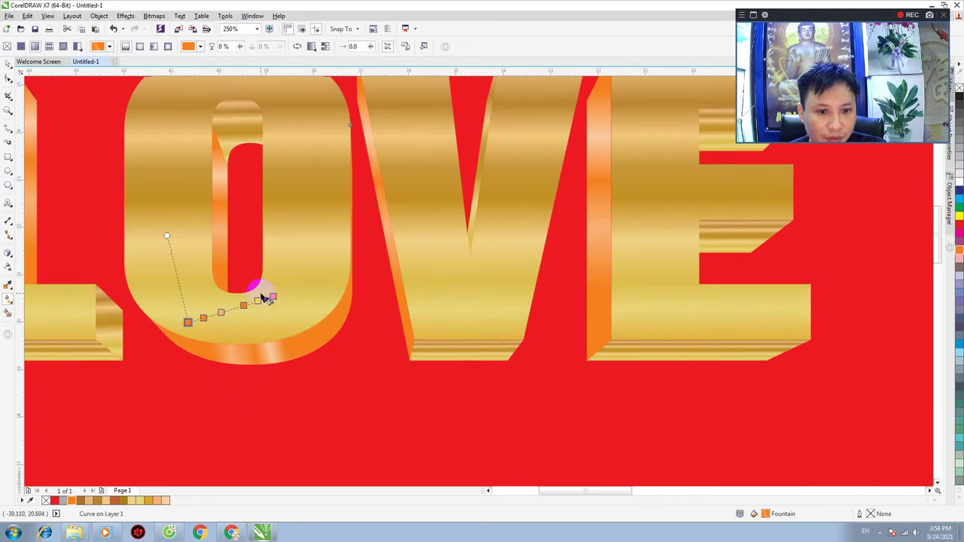
{"action": "left_click_drag", "start_coordinate": [273, 297], "coordinate": [340, 394]}
{"action": "scroll", "coordinate": [293, 335], "scroll_direction": "down", "scroll_amount": 2}
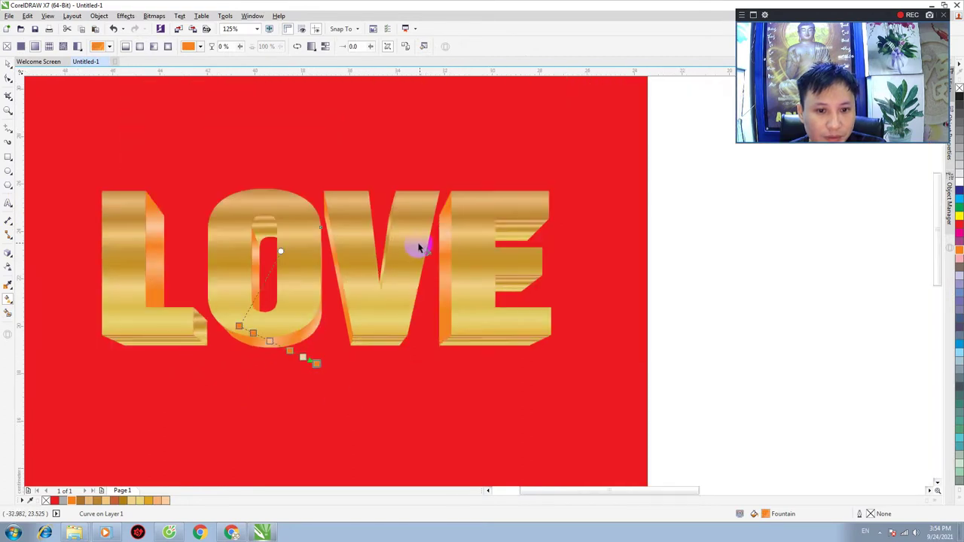
Apply orange shading to the L and E bottom sides and the O and E inner faces
{"action": "left_click", "coordinate": [8, 78]}
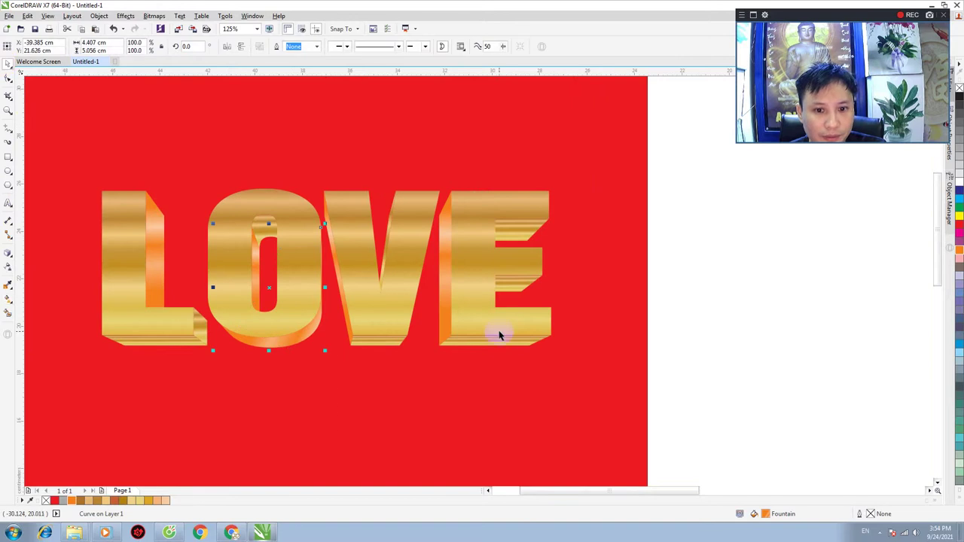
{"action": "left_click", "coordinate": [376, 349]}
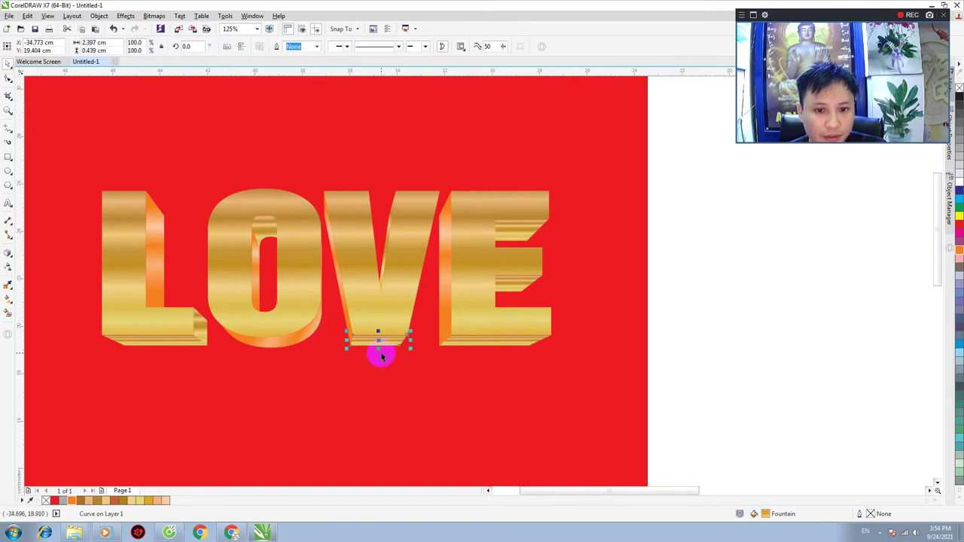
{"action": "left_click", "coordinate": [480, 347]}
{"action": "left_click", "coordinate": [172, 339]}
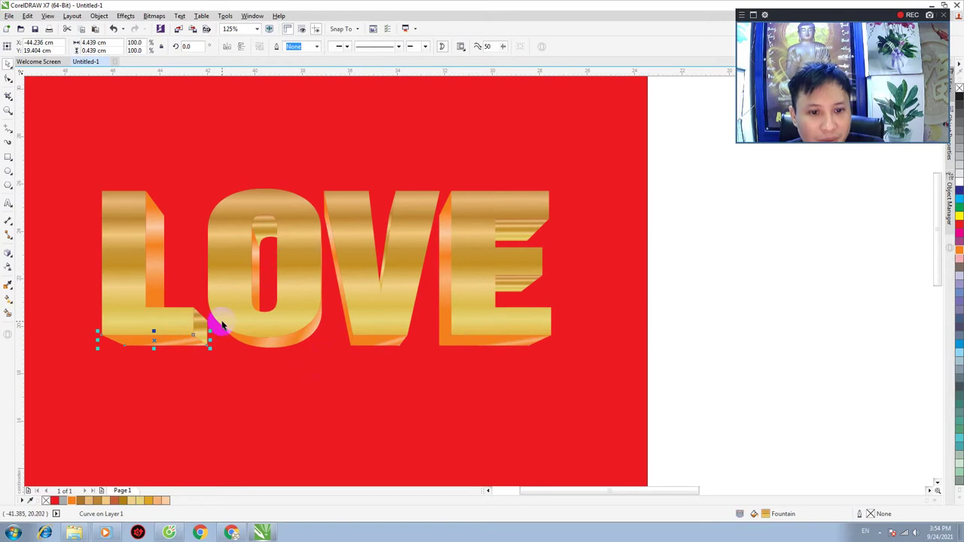
{"action": "left_click", "coordinate": [268, 224]}
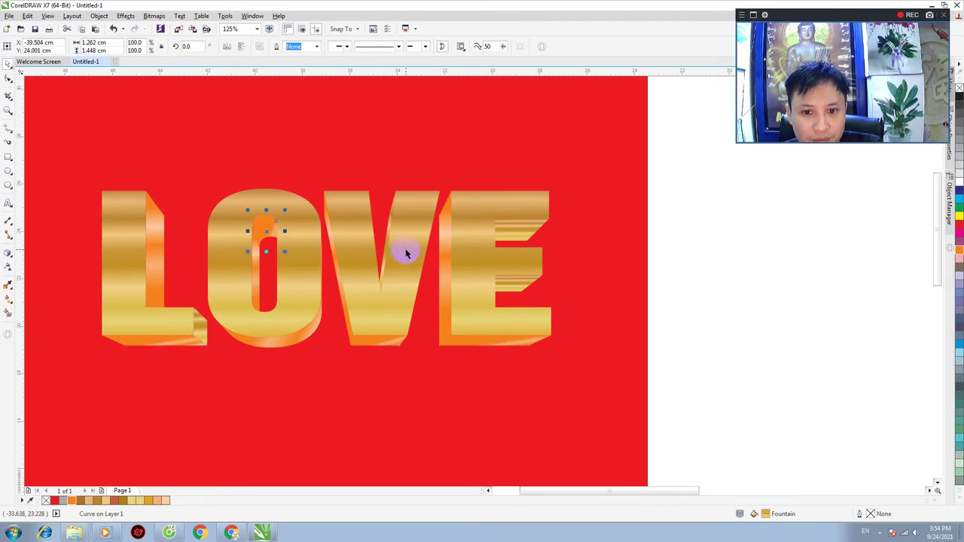
{"action": "left_click", "coordinate": [503, 239]}
Cancel the Export dialog without exporting and clear the selection
{"action": "key", "text": "ctrl+i"}
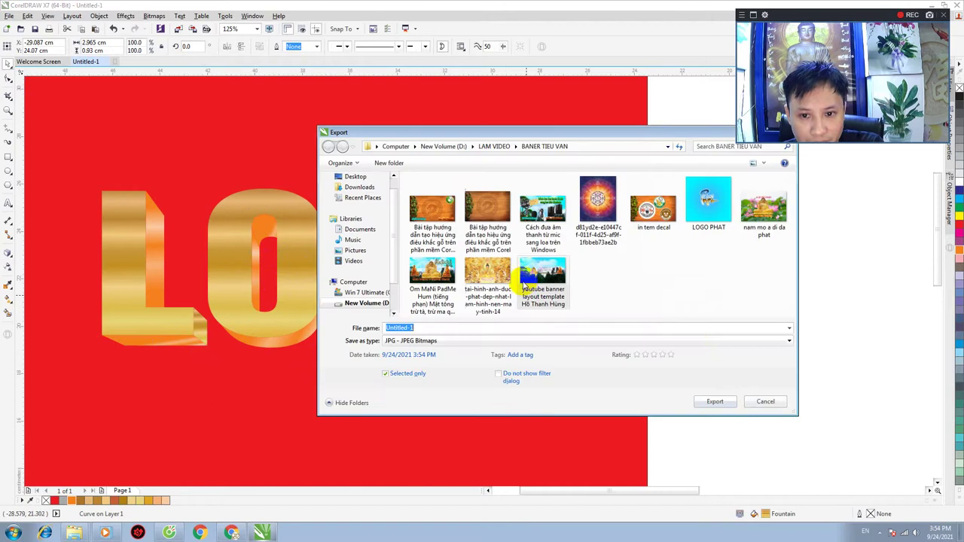
{"action": "left_click", "coordinate": [764, 401]}
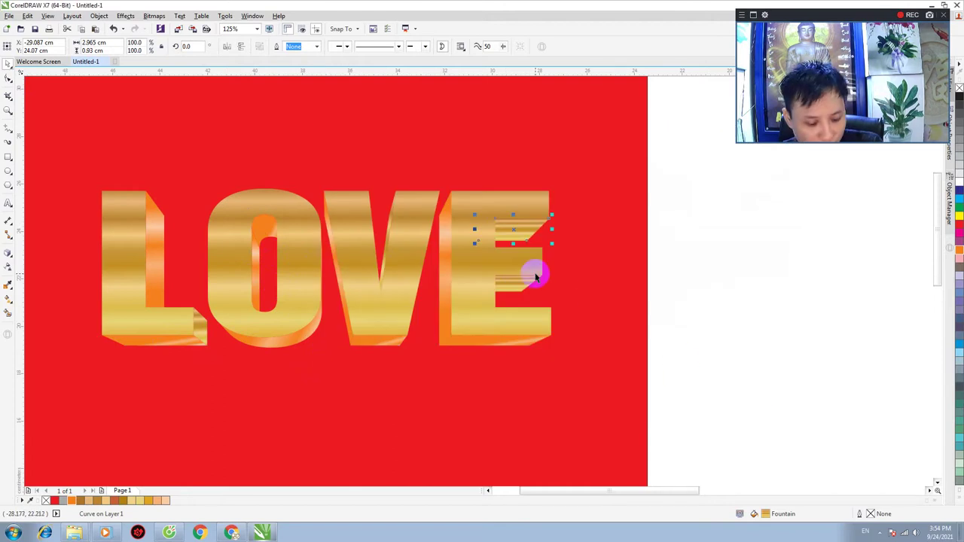
{"action": "left_click", "coordinate": [709, 332]}
Reselect the LOVE letters, undo an accidental move, and show the rotate handles
{"action": "left_click", "coordinate": [485, 212]}
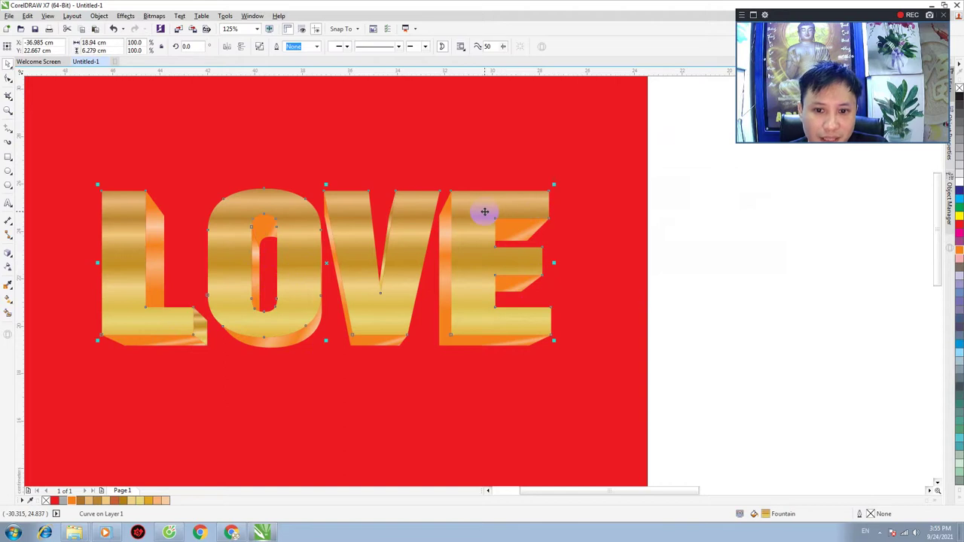
{"action": "scroll", "coordinate": [73, 228], "scroll_direction": "down", "scroll_amount": 2}
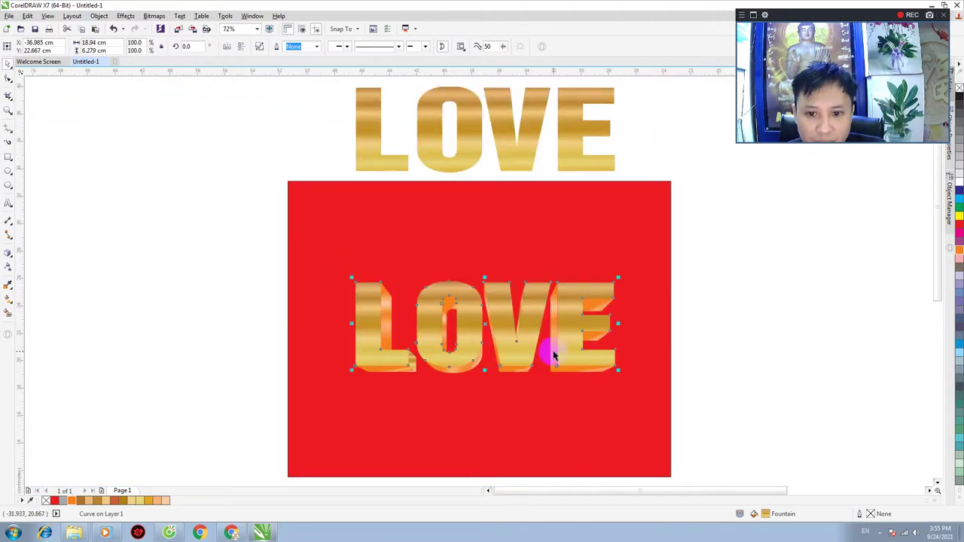
{"action": "scroll", "coordinate": [546, 348], "scroll_direction": "up", "scroll_amount": 2}
{"action": "left_click_drag", "start_coordinate": [585, 316], "coordinate": [663, 327]}
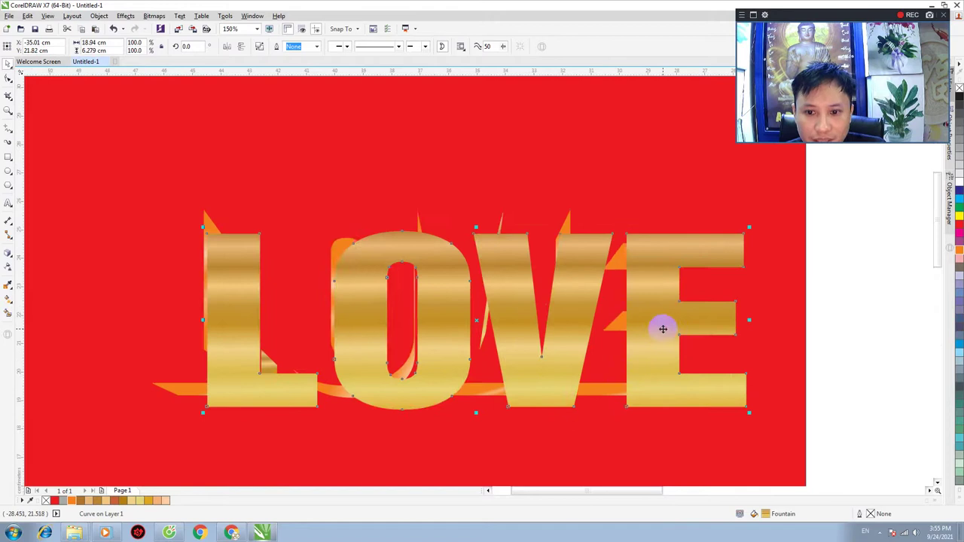
{"action": "key", "text": "ctrl+z"}
{"action": "left_click", "coordinate": [824, 359]}
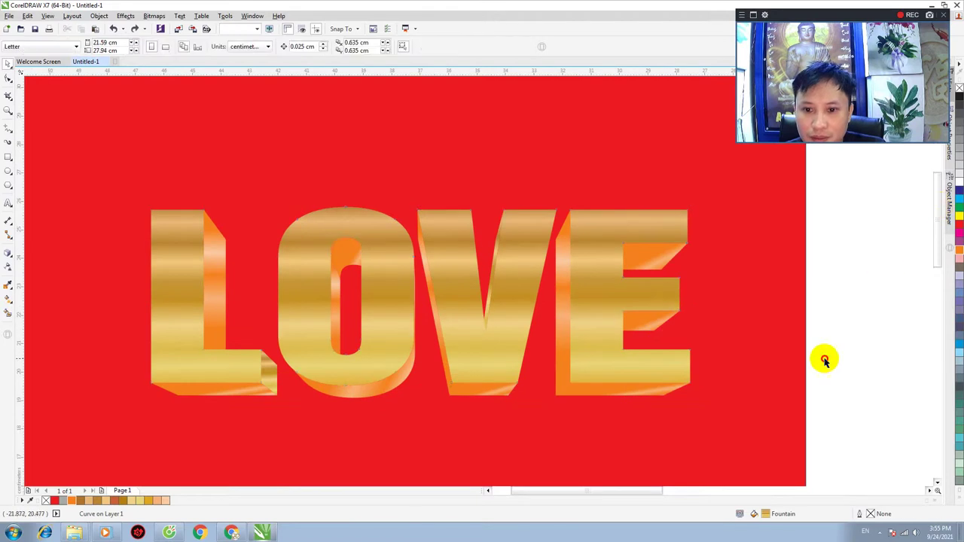
{"action": "left_click", "coordinate": [582, 295]}
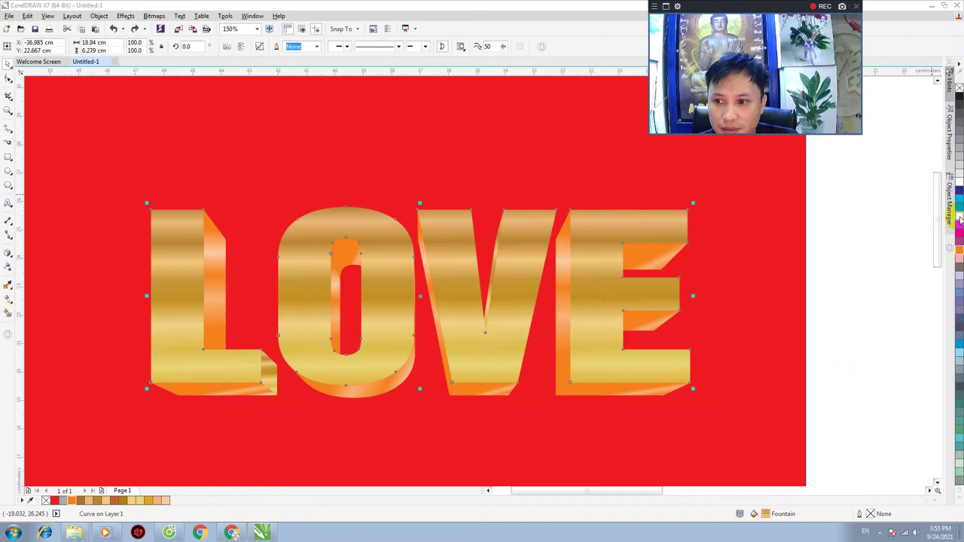
{"action": "left_click", "coordinate": [616, 295]}
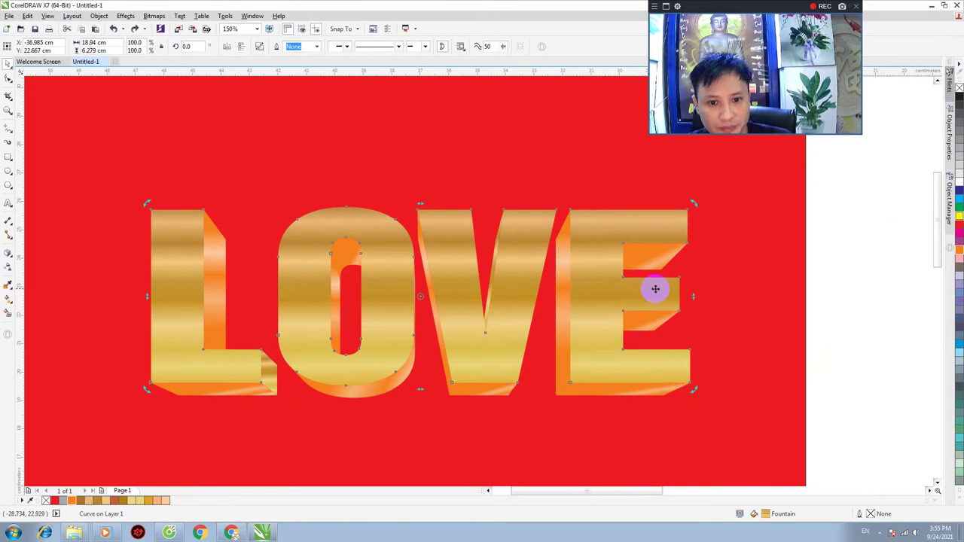
Add a 0.15 cm inside contour to the LOVE letters and break it apart with Ctrl+K
{"action": "left_click", "coordinate": [6, 301]}
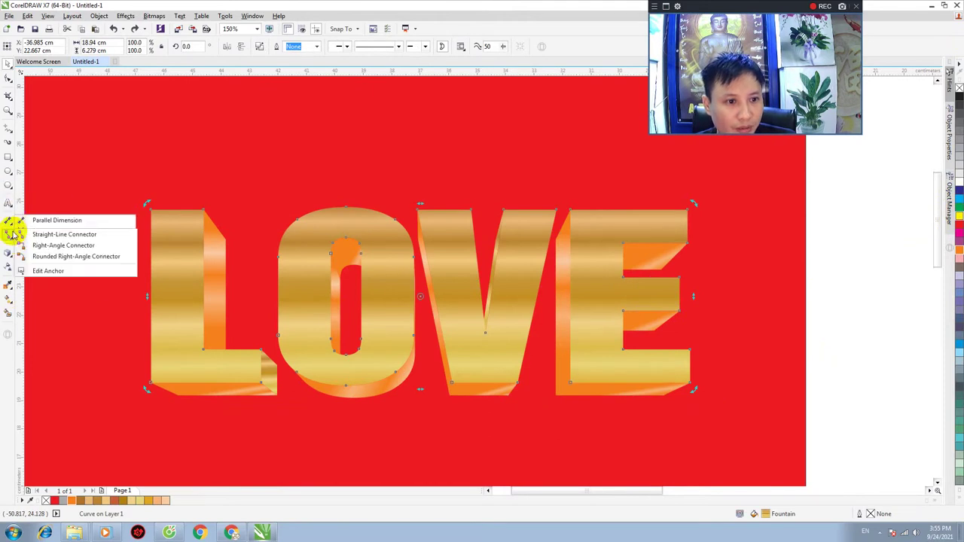
{"action": "mouse_move", "coordinate": [8, 254]}
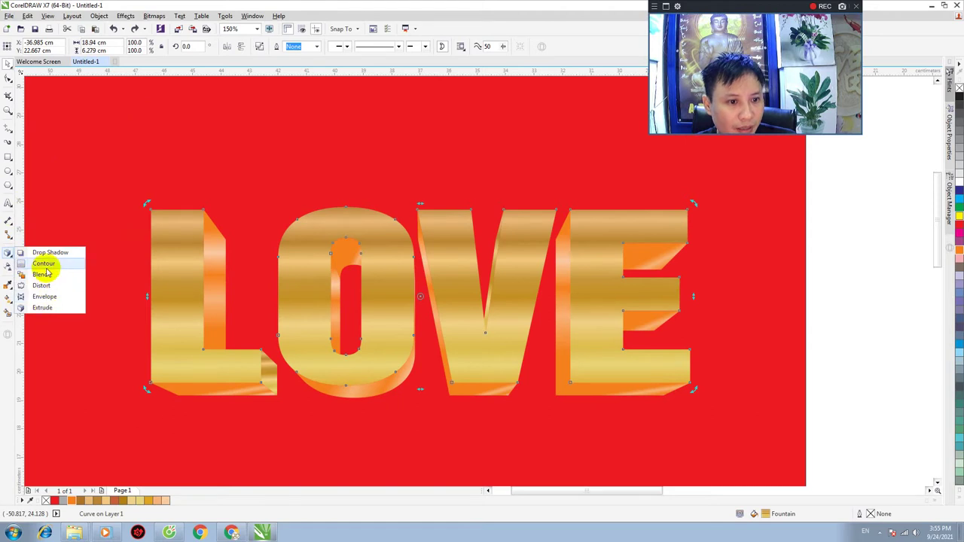
{"action": "left_click", "coordinate": [43, 263]}
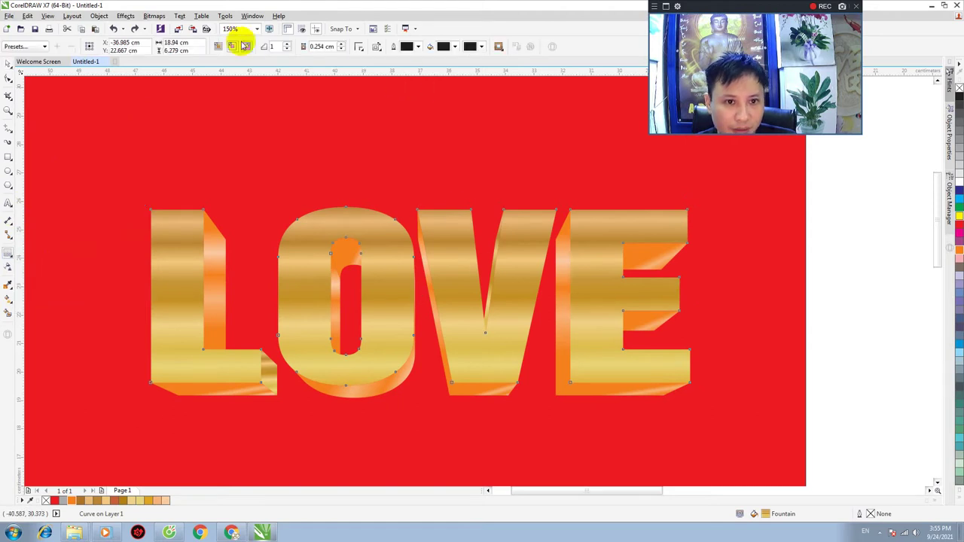
{"action": "left_click", "coordinate": [246, 46]}
{"action": "left_click", "coordinate": [231, 47]}
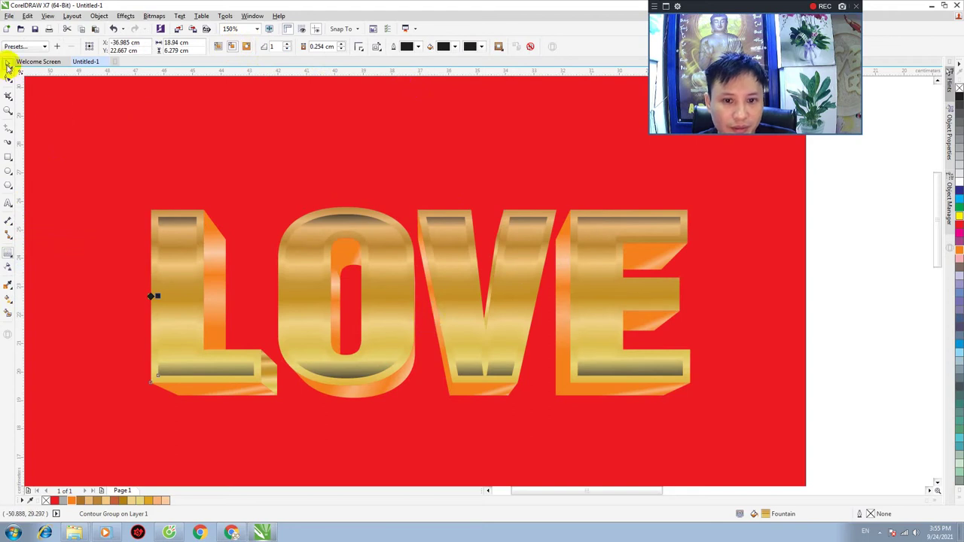
{"action": "double_click", "coordinate": [330, 47]}
{"action": "type", "text": "0.15"}
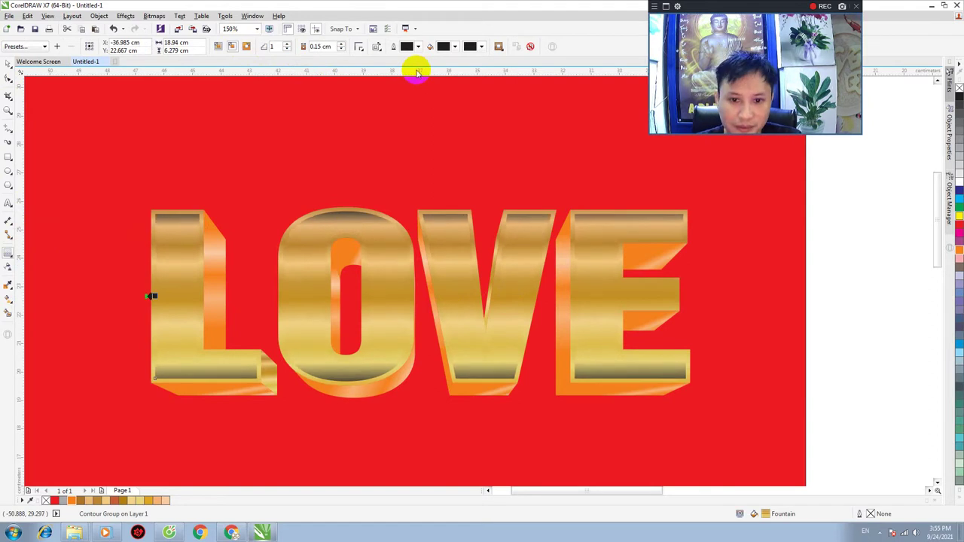
{"action": "left_click", "coordinate": [8, 66]}
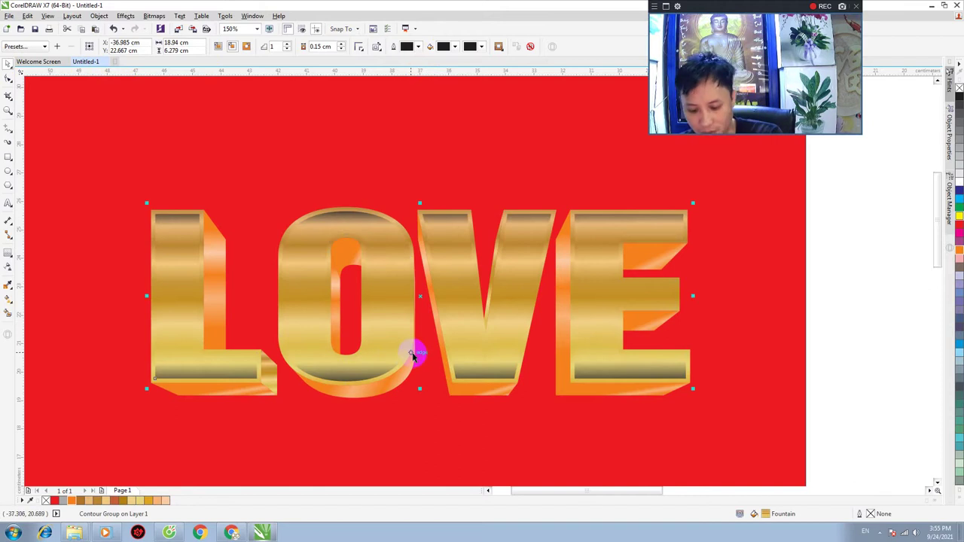
{"action": "key", "text": "ctrl+k"}
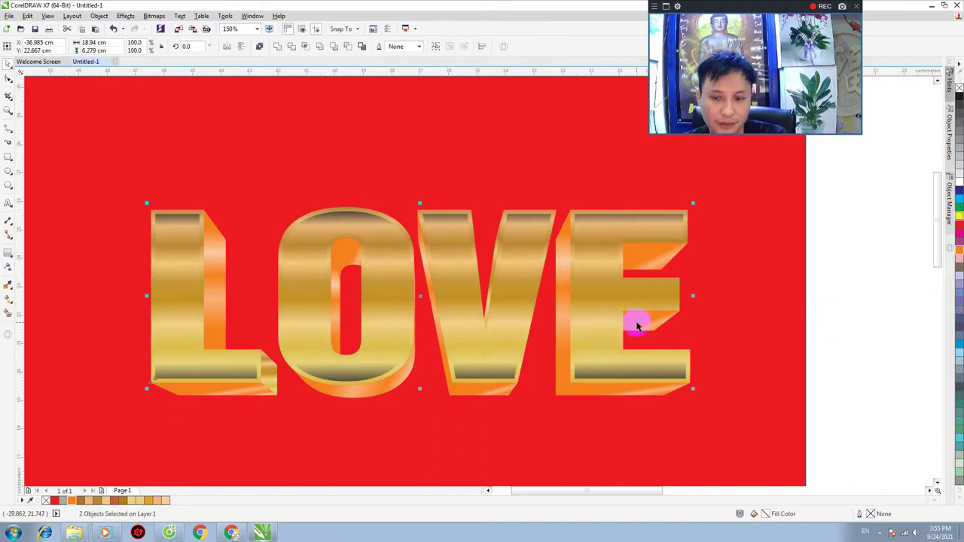
Nudge the stacked LOVE curves slightly into alignment
{"action": "left_click", "coordinate": [586, 271]}
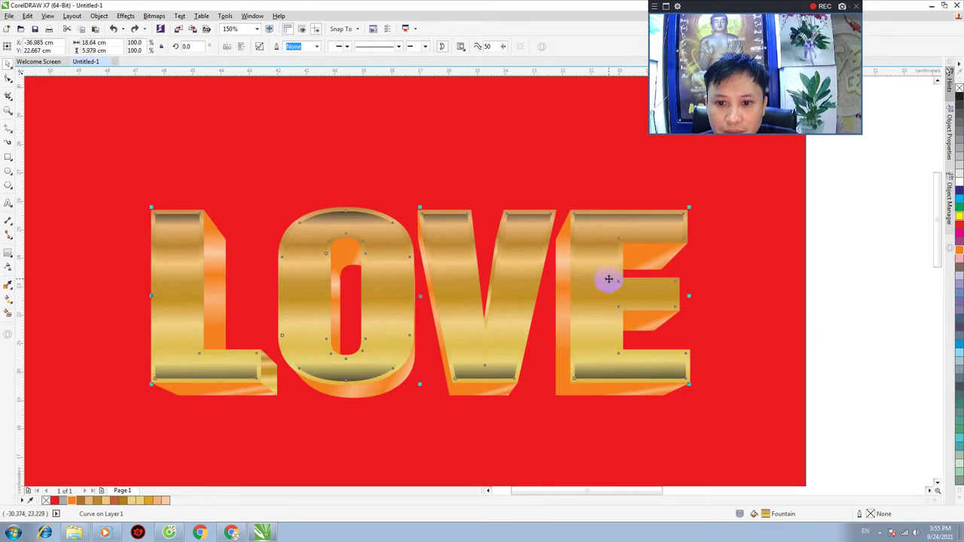
{"action": "scroll", "coordinate": [611, 273], "scroll_direction": "down", "scroll_amount": 2}
{"action": "scroll", "coordinate": [618, 278], "scroll_direction": "up", "scroll_amount": 2}
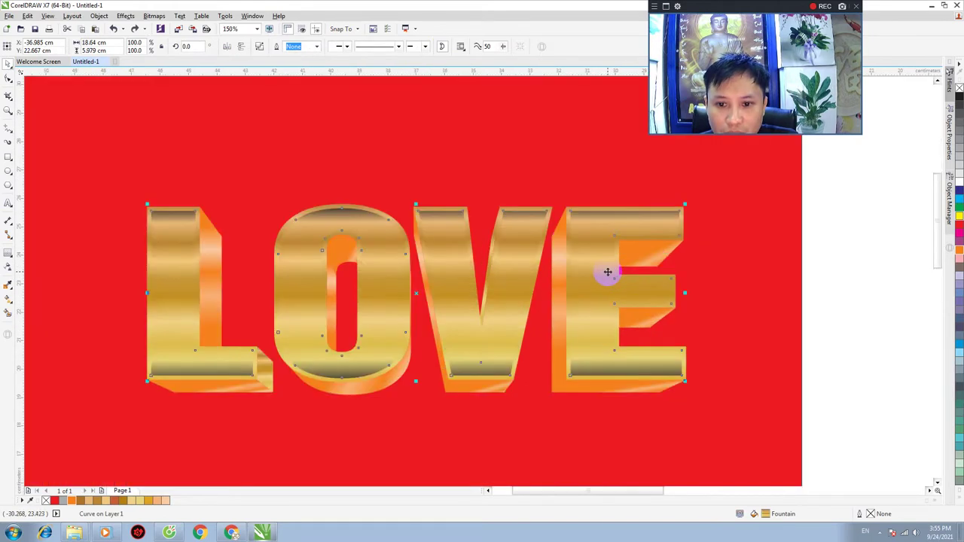
{"action": "left_click_drag", "start_coordinate": [607, 272], "coordinate": [610, 274]}
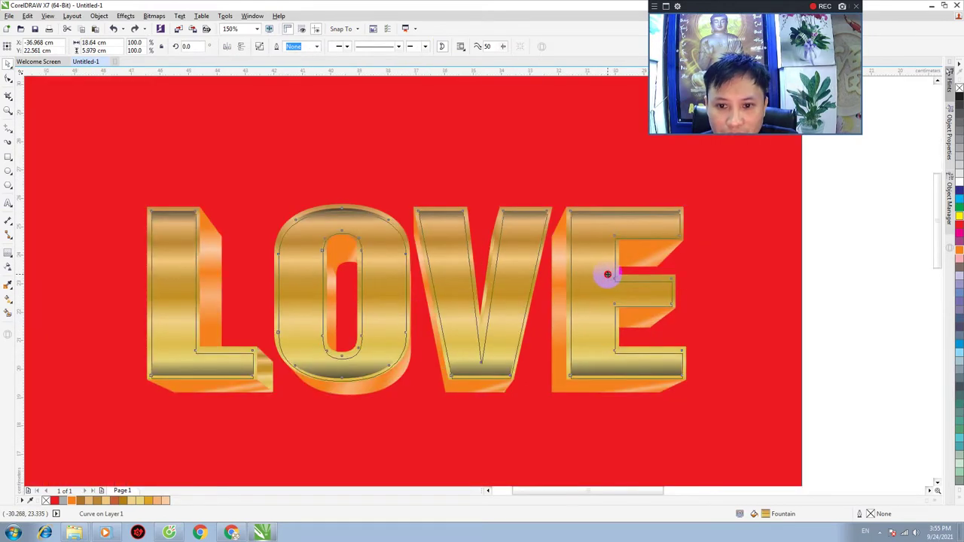
{"action": "scroll", "coordinate": [589, 222], "scroll_direction": "up", "scroll_amount": 4}
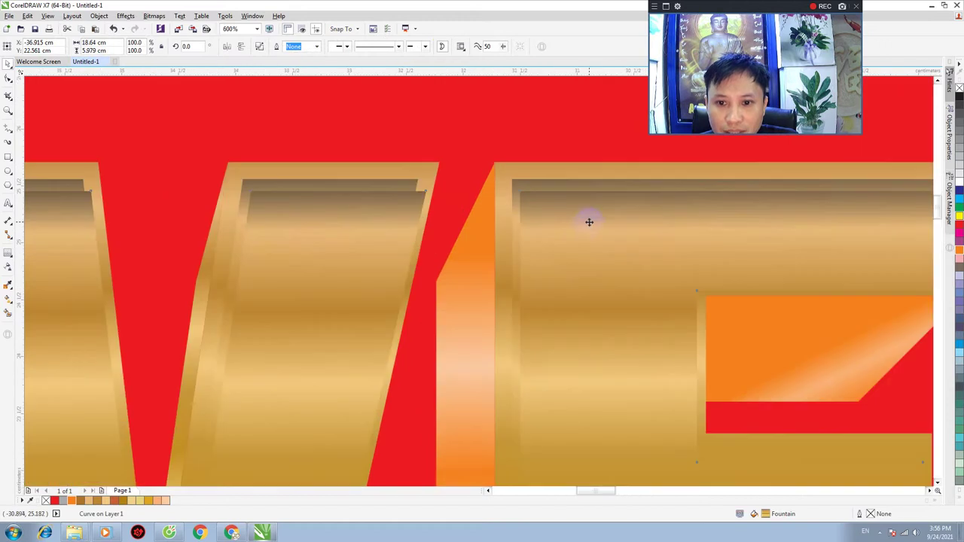
{"action": "left_click_drag", "start_coordinate": [587, 224], "coordinate": [590, 223]}
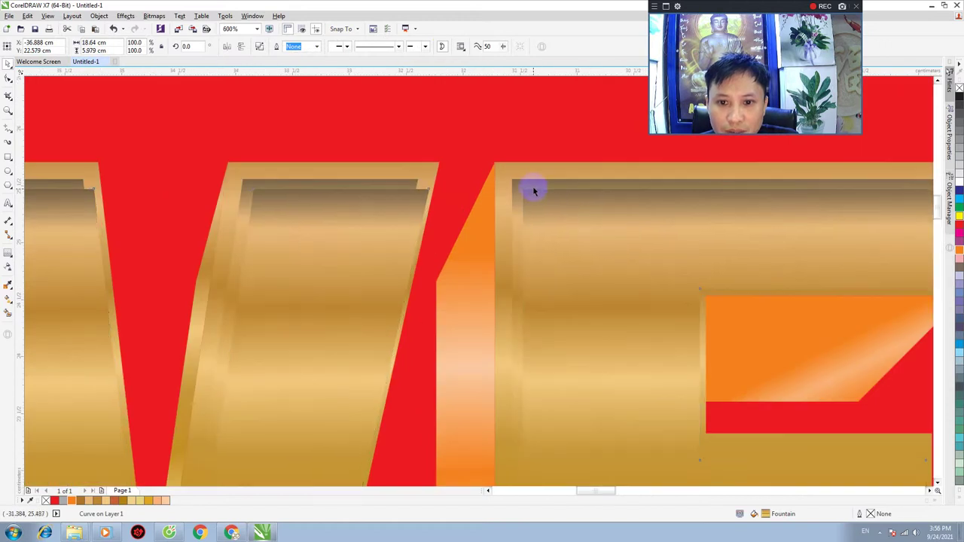
{"action": "left_click", "coordinate": [578, 274], "text": "shift"}
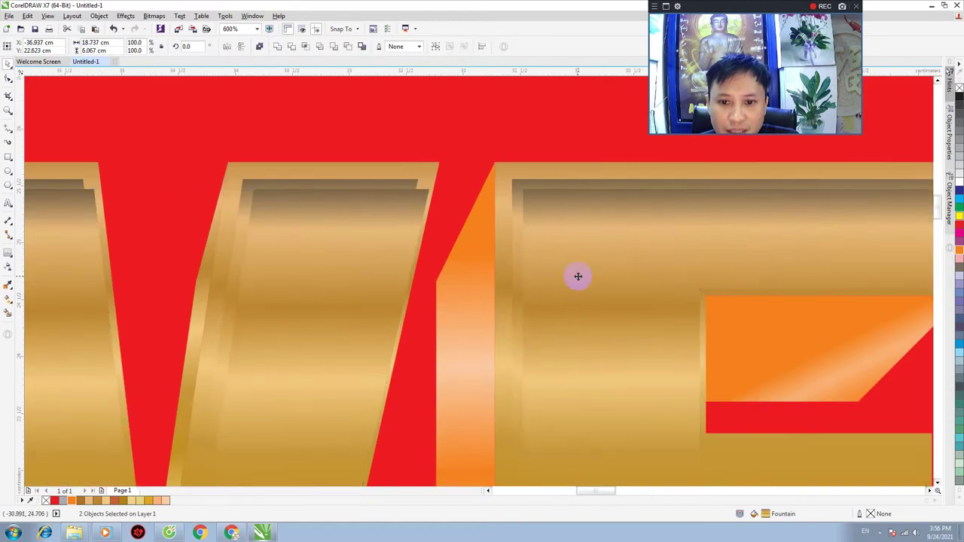
{"action": "scroll", "coordinate": [578, 277], "scroll_direction": "down", "scroll_amount": 2}
{"action": "scroll", "coordinate": [577, 275], "scroll_direction": "down", "scroll_amount": 2}
{"action": "key", "text": "Escape"}
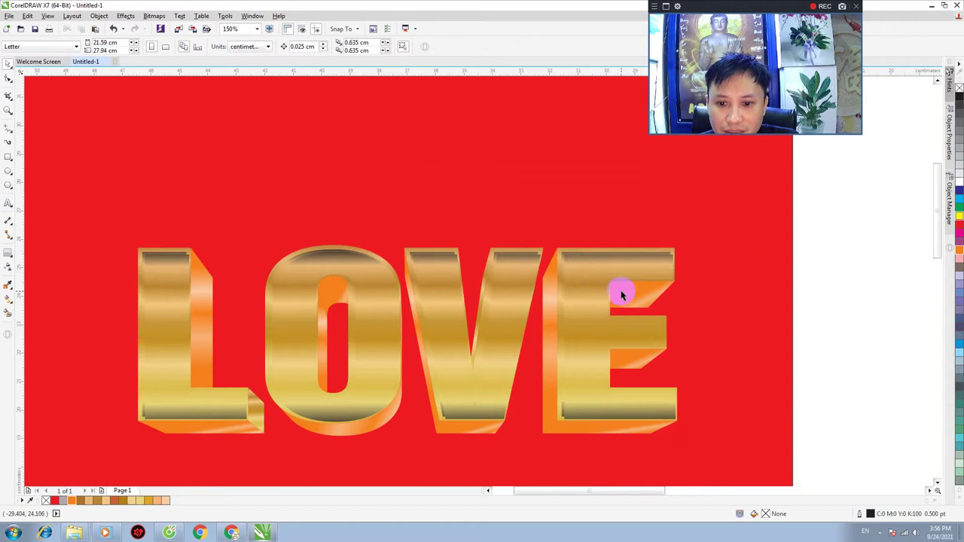
{"action": "scroll", "coordinate": [620, 291], "scroll_direction": "up", "scroll_amount": 2}
Shape the gold letters with the offset copy, then delete the leftover copy
{"action": "left_click", "coordinate": [587, 286]}
{"action": "left_click", "coordinate": [532, 233], "text": "shift"}
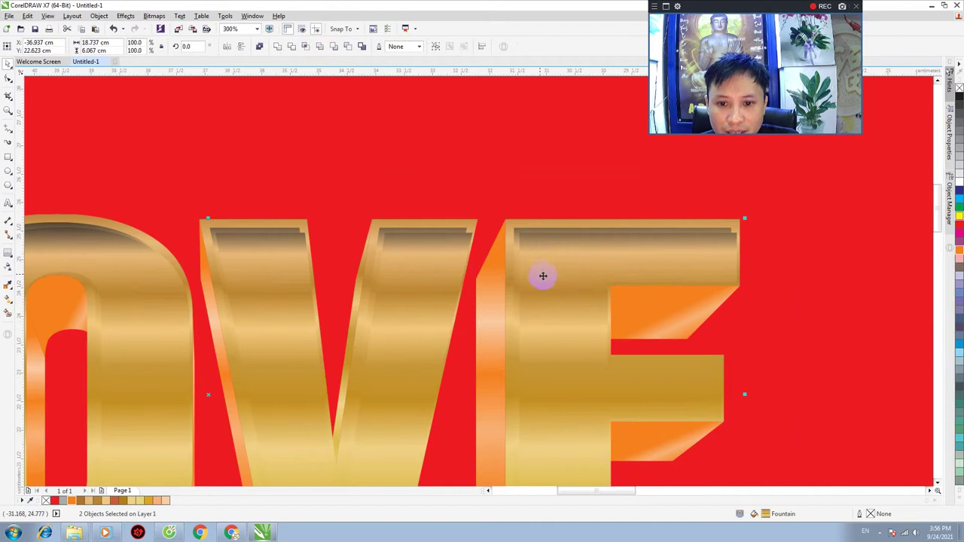
{"action": "left_click", "coordinate": [541, 248]}
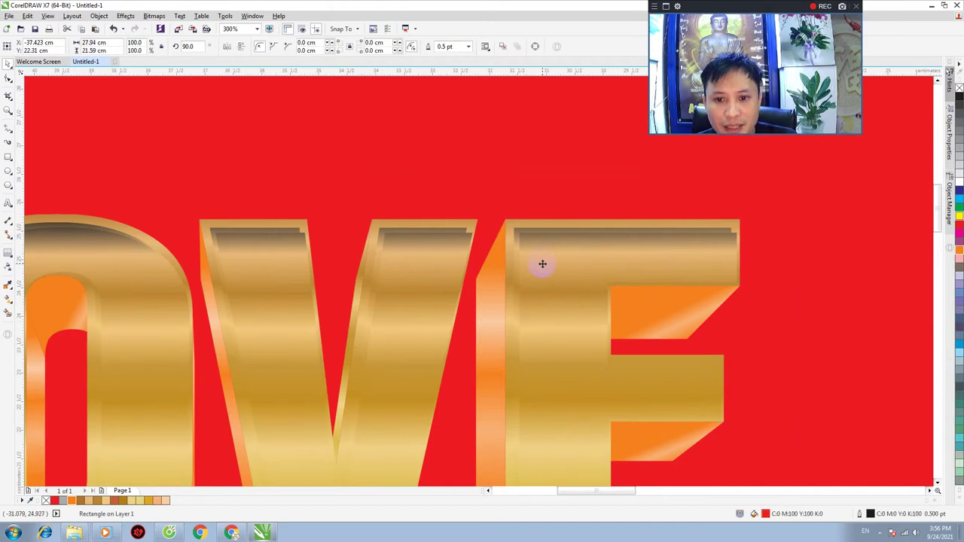
{"action": "left_click", "coordinate": [548, 257]}
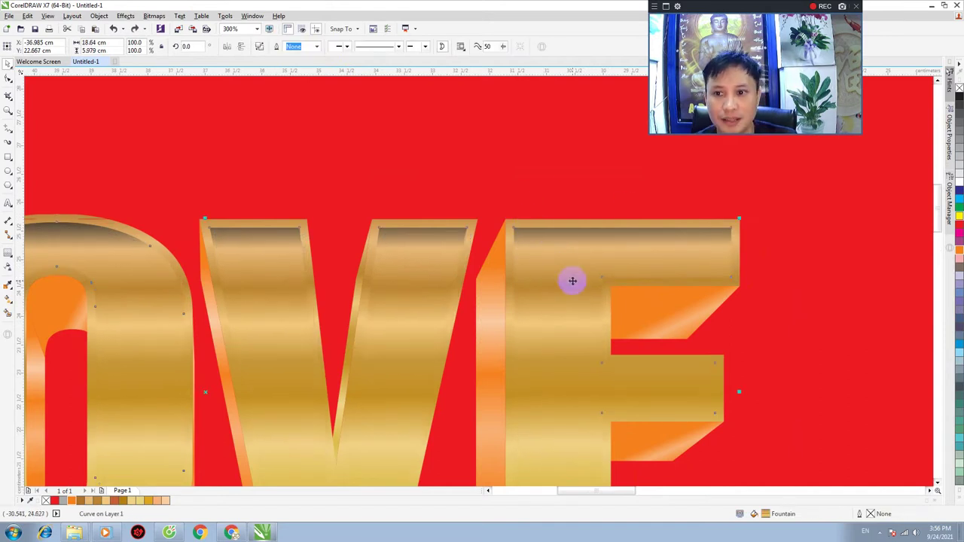
{"action": "left_click_drag", "start_coordinate": [547, 261], "coordinate": [549, 259]}
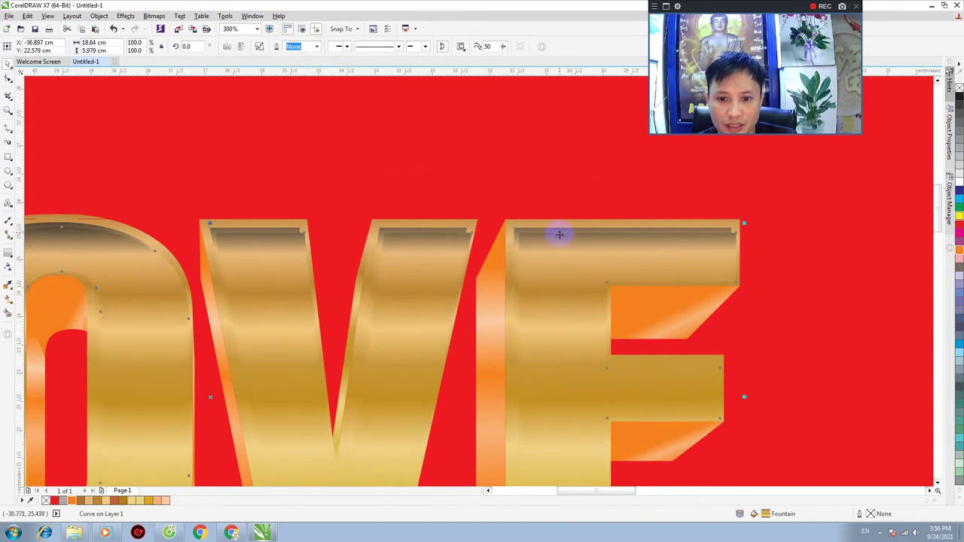
{"action": "left_click", "coordinate": [605, 228], "text": "shift"}
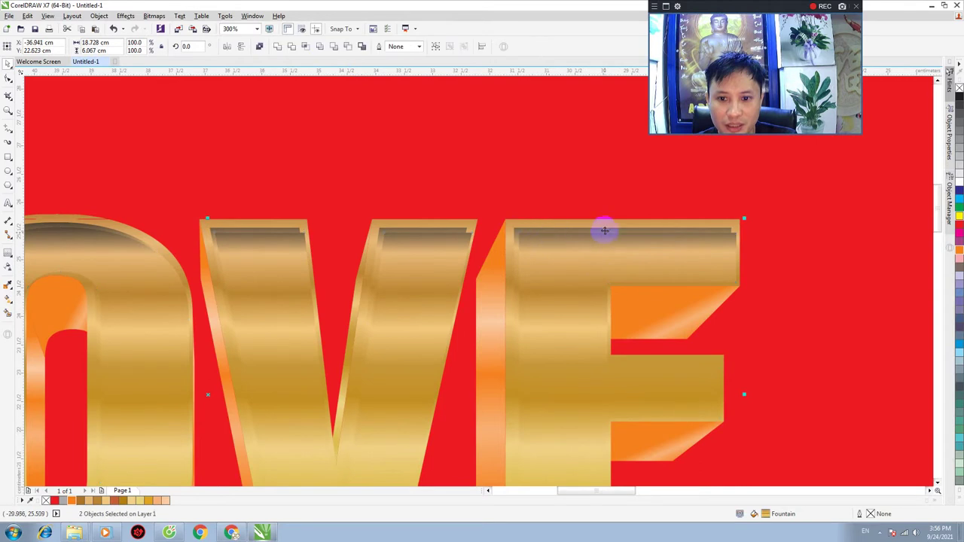
{"action": "left_click", "coordinate": [292, 46]}
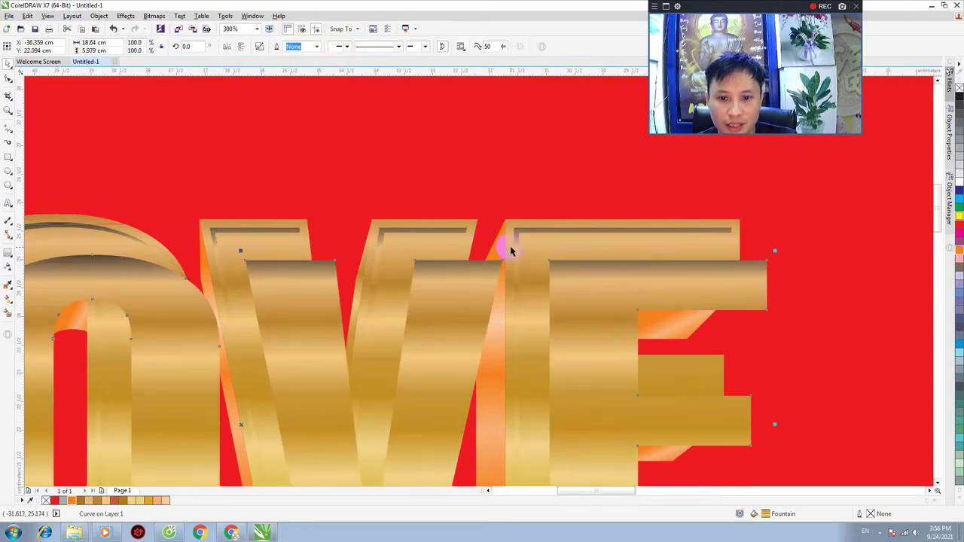
{"action": "key", "text": "Delete"}
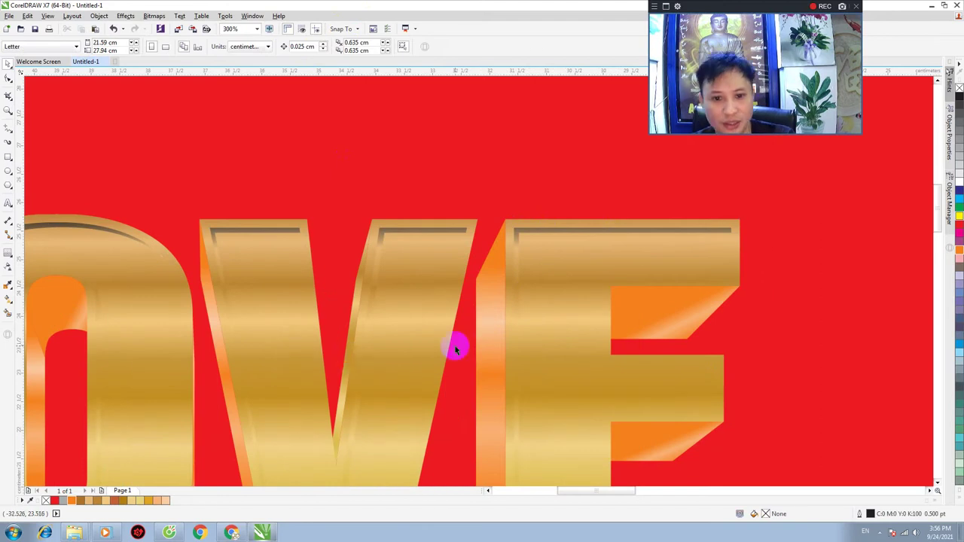
{"action": "scroll", "coordinate": [349, 360], "scroll_direction": "down", "scroll_amount": 2}
Outline the LOVE shape in yellow and convert it to a 300 dpi CMYK bitmap
{"action": "scroll", "coordinate": [226, 385], "scroll_direction": "up", "scroll_amount": 1}
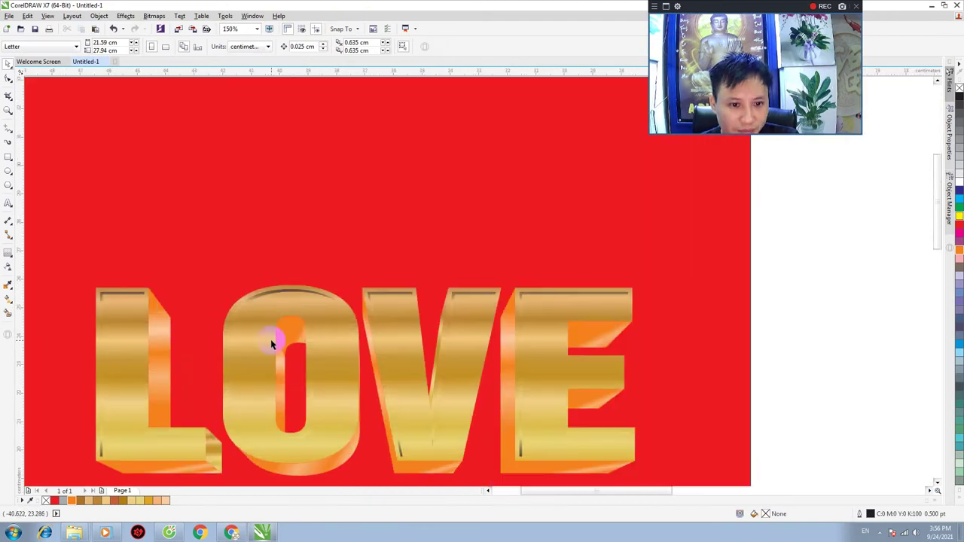
{"action": "left_click", "coordinate": [306, 296]}
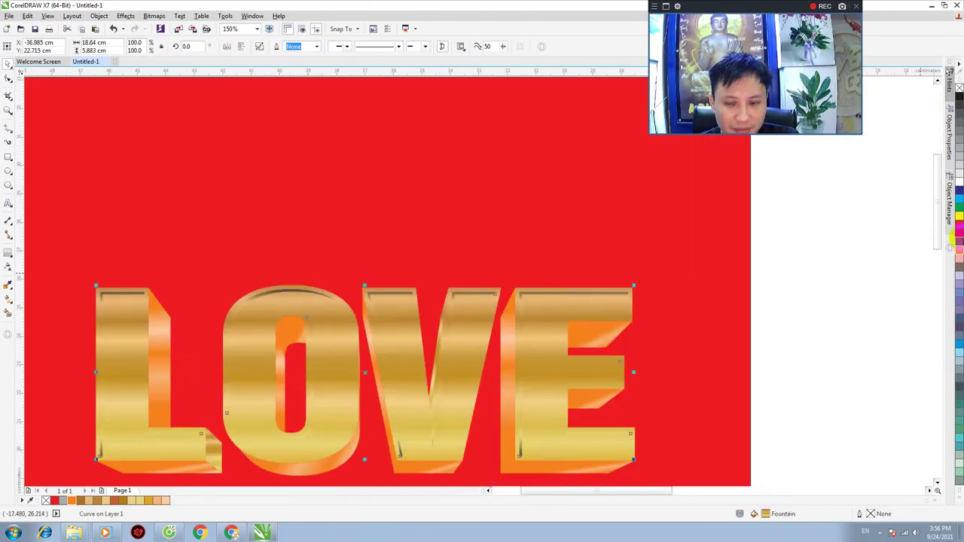
{"action": "right_click", "coordinate": [959, 219]}
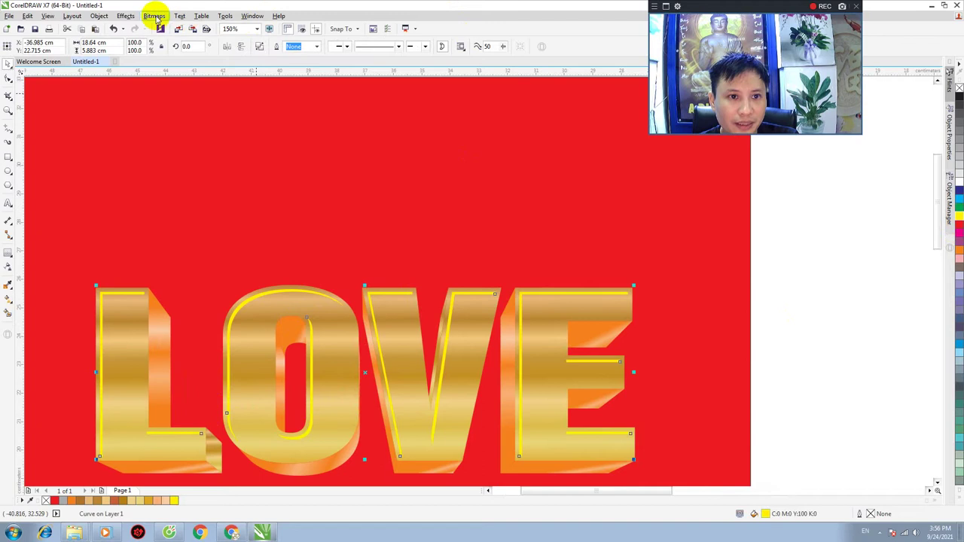
{"action": "left_click", "coordinate": [153, 16]}
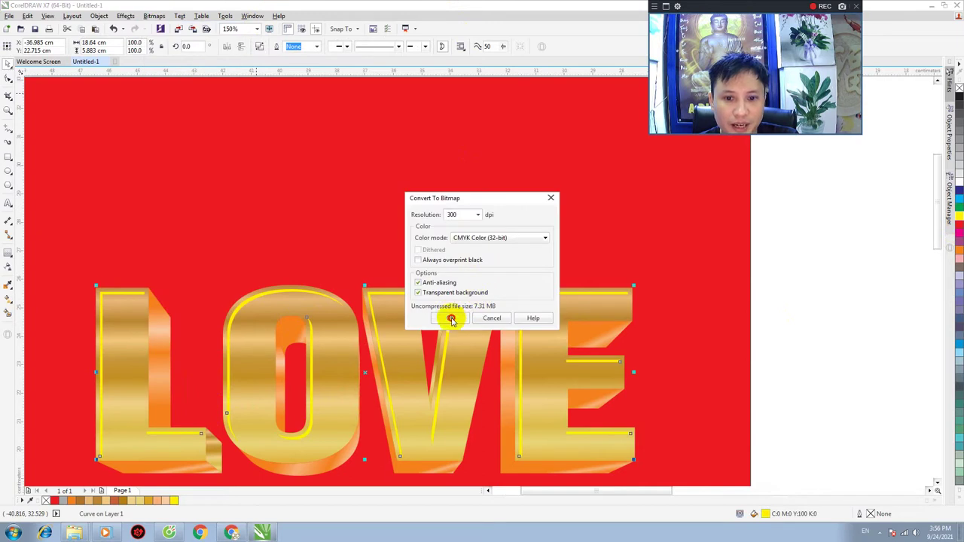
{"action": "left_click", "coordinate": [451, 318]}
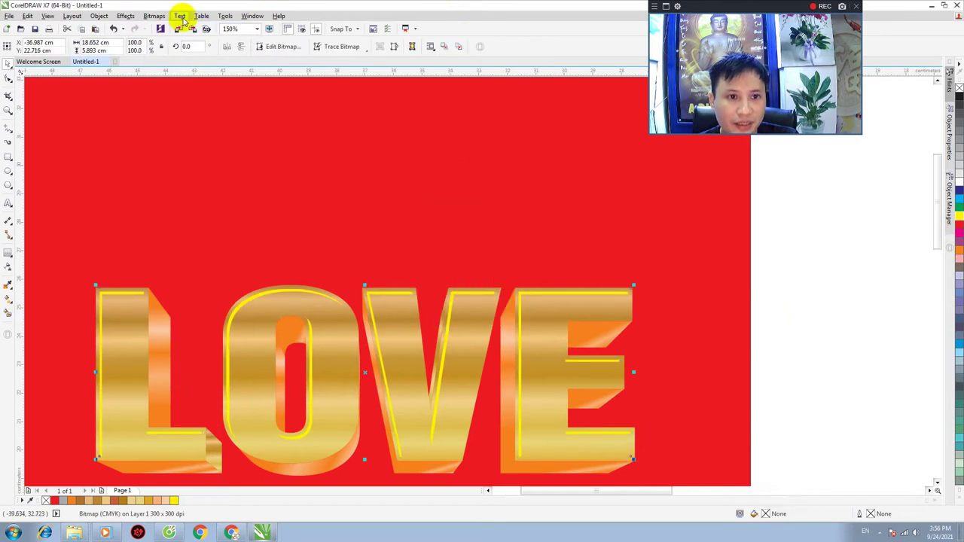
Set a 20-pixel Gaussian Blur radius on the yellow-rimmed LOVE bitmap
{"action": "left_click", "coordinate": [152, 17]}
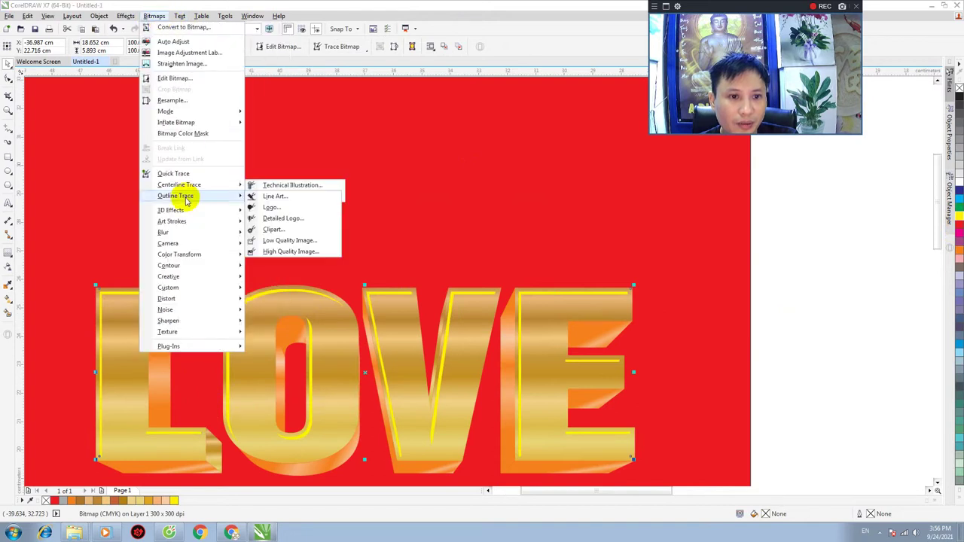
{"action": "mouse_move", "coordinate": [163, 232]}
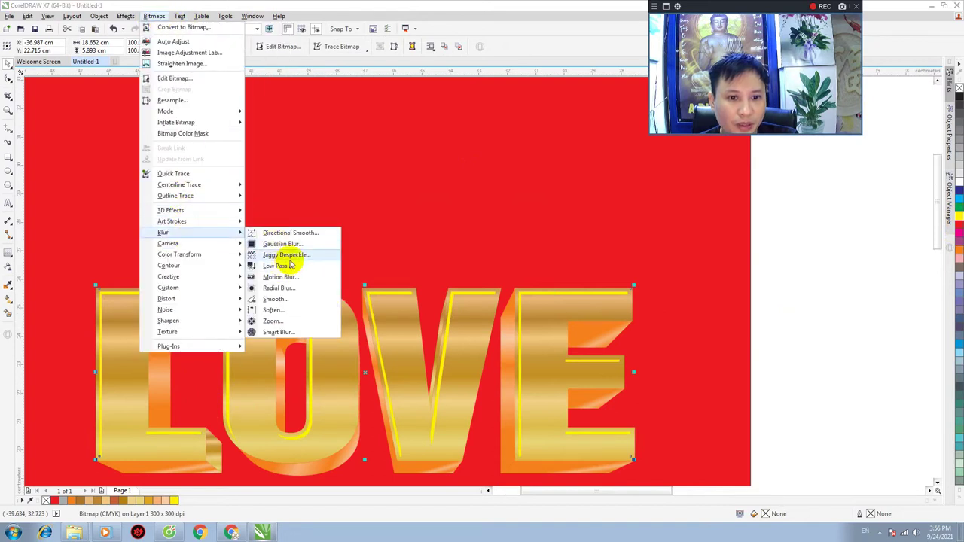
{"action": "left_click", "coordinate": [292, 246]}
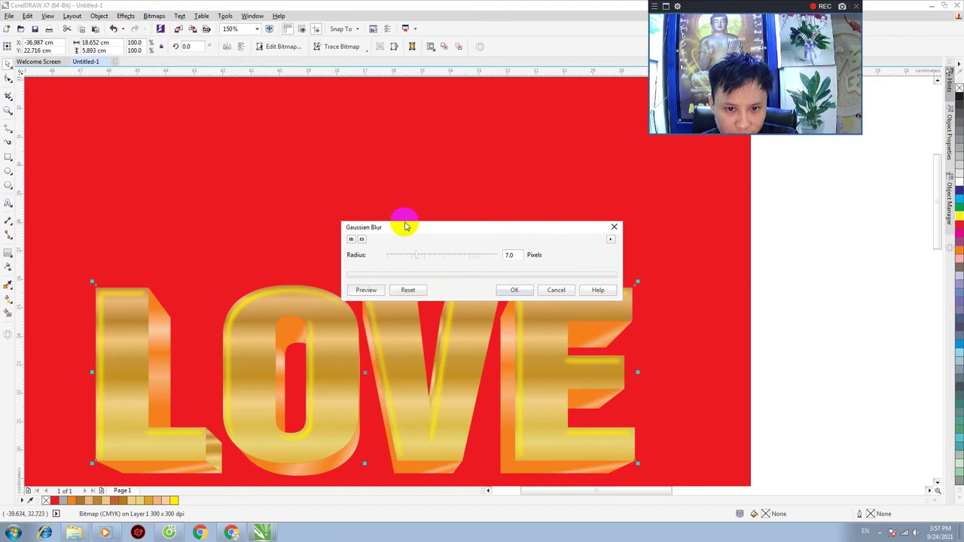
{"action": "left_click_drag", "start_coordinate": [404, 225], "coordinate": [411, 137]}
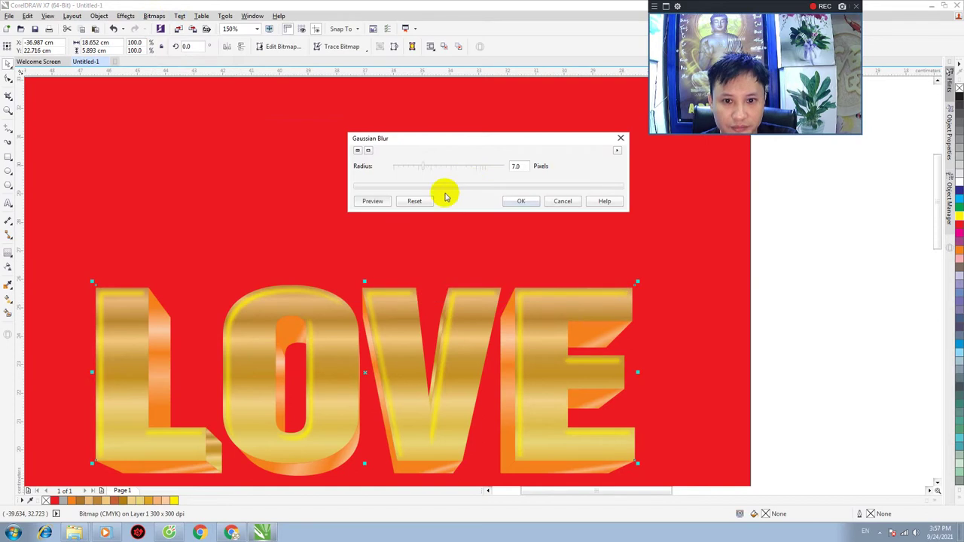
{"action": "mouse_move", "coordinate": [422, 165]}
{"action": "left_mouse_down"}
{"action": "mouse_move", "coordinate": [455, 169]}
{"action": "mouse_move", "coordinate": [435, 167]}
{"action": "left_mouse_up"}
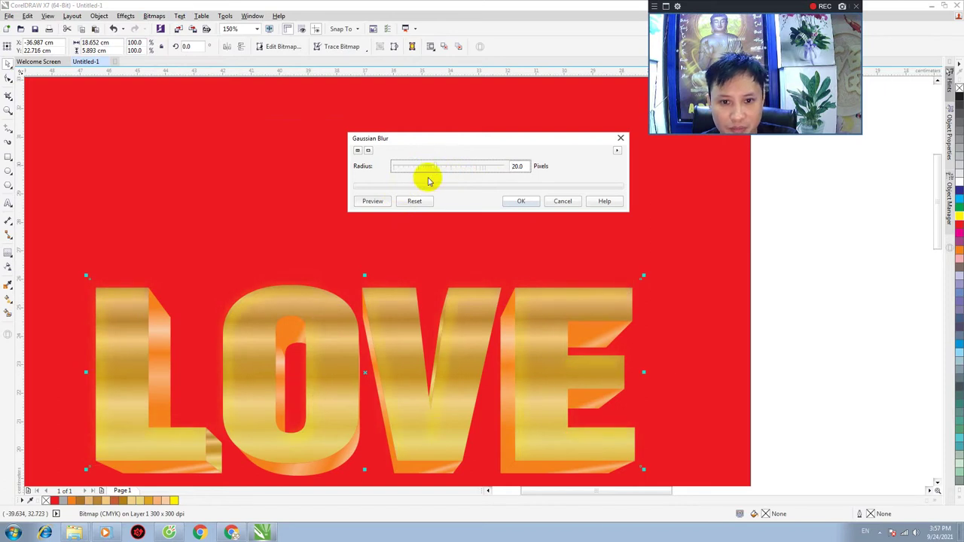
{"action": "left_click_drag", "start_coordinate": [429, 169], "coordinate": [431, 170]}
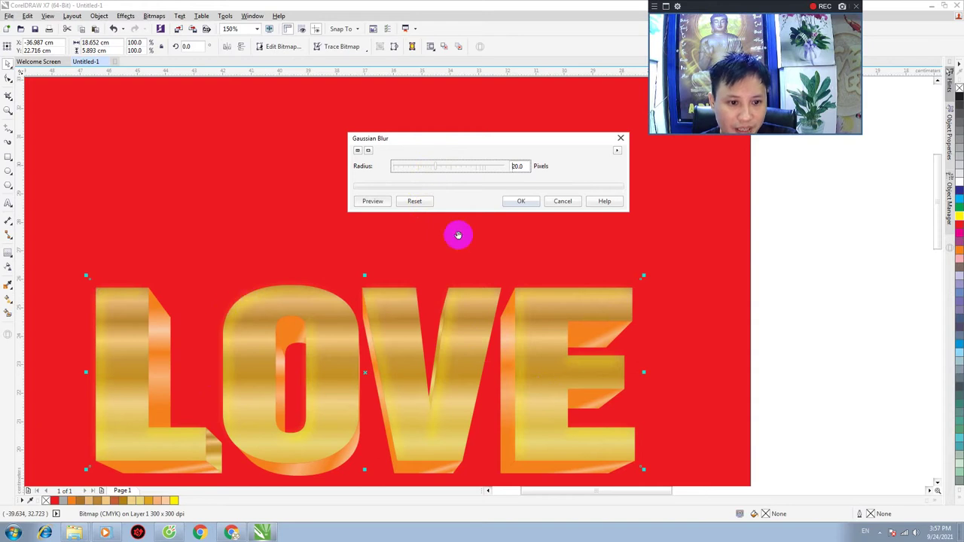
Confirm the blur, then marquee-select the 15 LOVE pieces and group them with Ctrl+G
{"action": "left_click", "coordinate": [523, 201]}
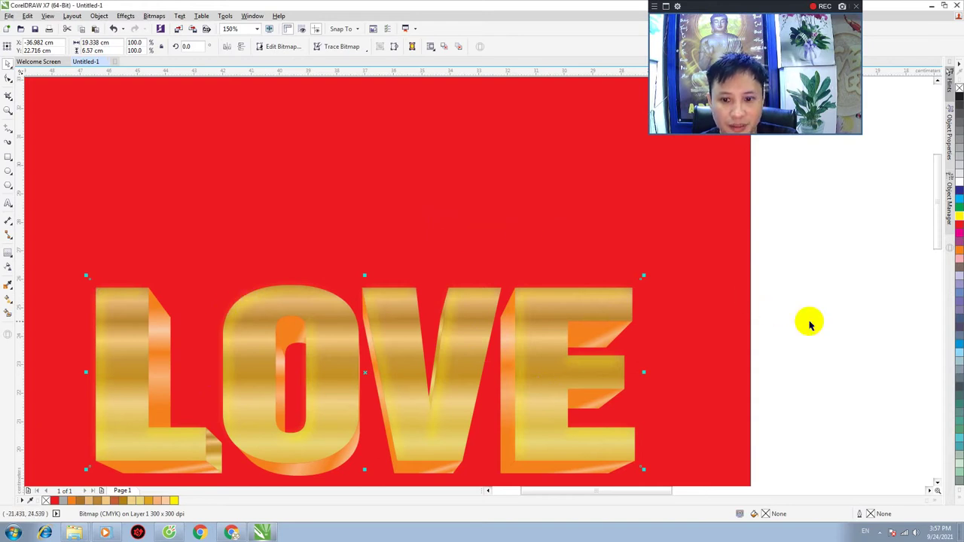
{"action": "left_click", "coordinate": [809, 324]}
{"action": "scroll", "coordinate": [422, 382], "scroll_direction": "down", "scroll_amount": 3}
{"action": "scroll", "coordinate": [422, 382], "scroll_direction": "up", "scroll_amount": 2}
{"action": "scroll", "coordinate": [388, 398], "scroll_direction": "up", "scroll_amount": 1}
{"action": "scroll", "coordinate": [400, 398], "scroll_direction": "down", "scroll_amount": 3}
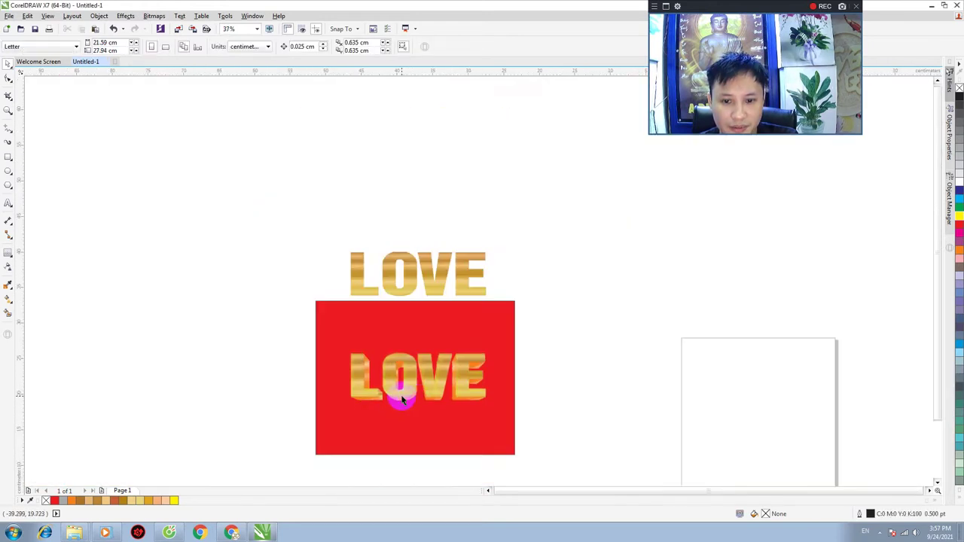
{"action": "scroll", "coordinate": [413, 403], "scroll_direction": "up", "scroll_amount": 1}
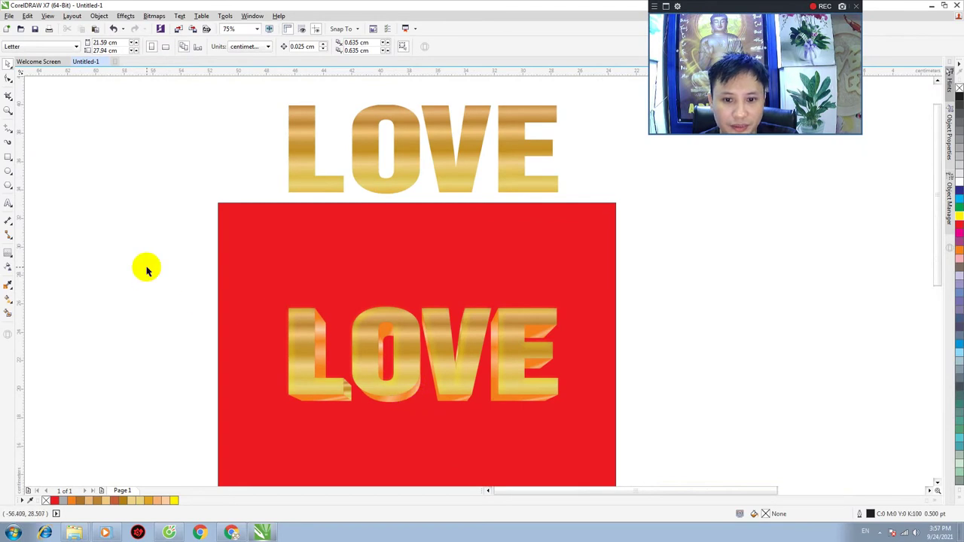
{"action": "left_click_drag", "start_coordinate": [147, 269], "coordinate": [598, 448]}
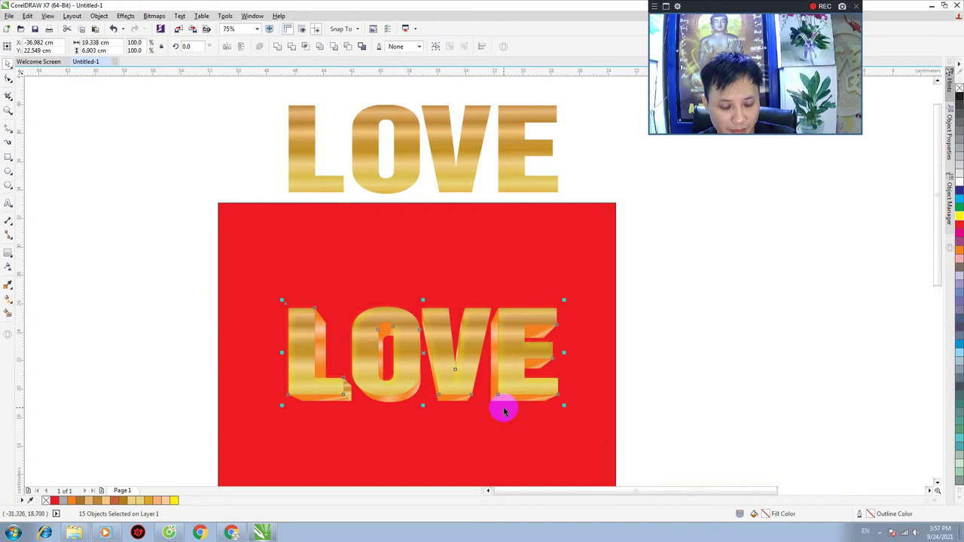
{"action": "key", "text": "ctrl+g"}
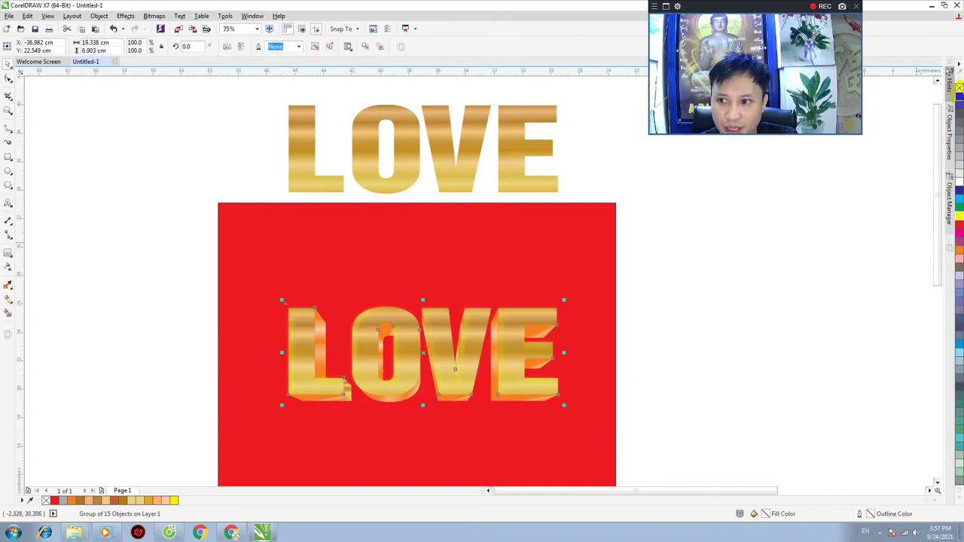
Fill the grouped LOVE lettering solid black, undoing an accidental move
{"action": "left_click_drag", "start_coordinate": [960, 103], "coordinate": [596, 391]}
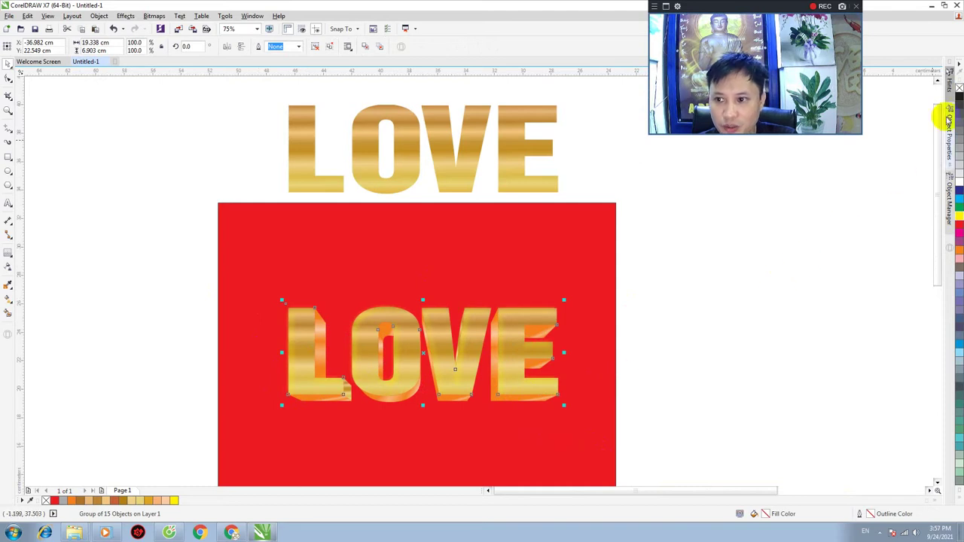
{"action": "left_click", "coordinate": [960, 96]}
{"action": "left_click_drag", "start_coordinate": [510, 390], "coordinate": [684, 327]}
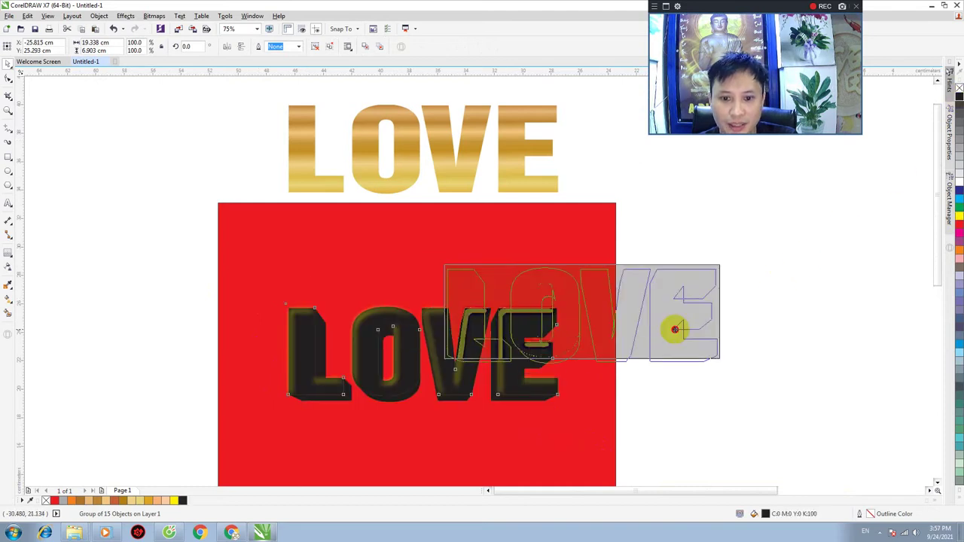
{"action": "key", "text": "ctrl+z"}
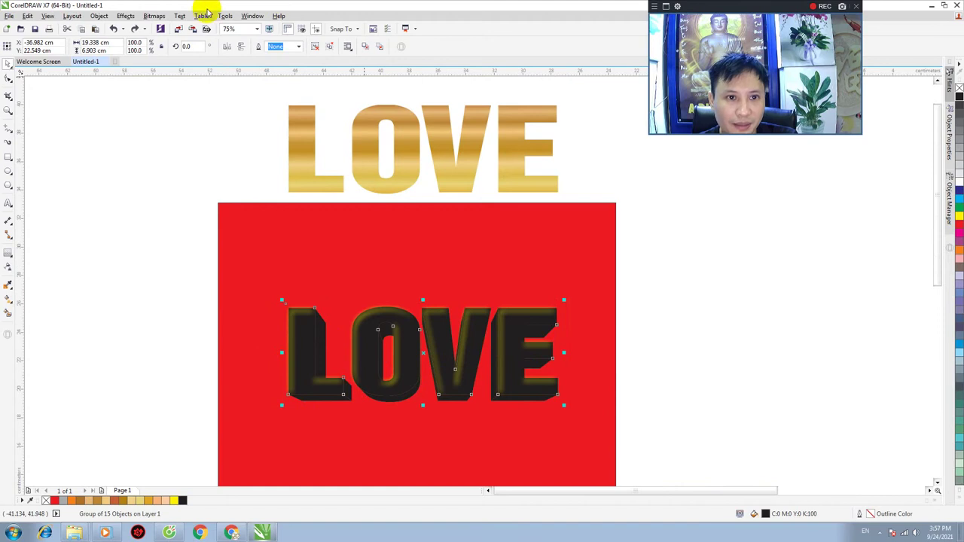
Convert the black LOVE to a 300 dpi CMYK bitmap kept over the gold letters
{"action": "left_click", "coordinate": [154, 16]}
{"action": "left_click", "coordinate": [181, 27]}
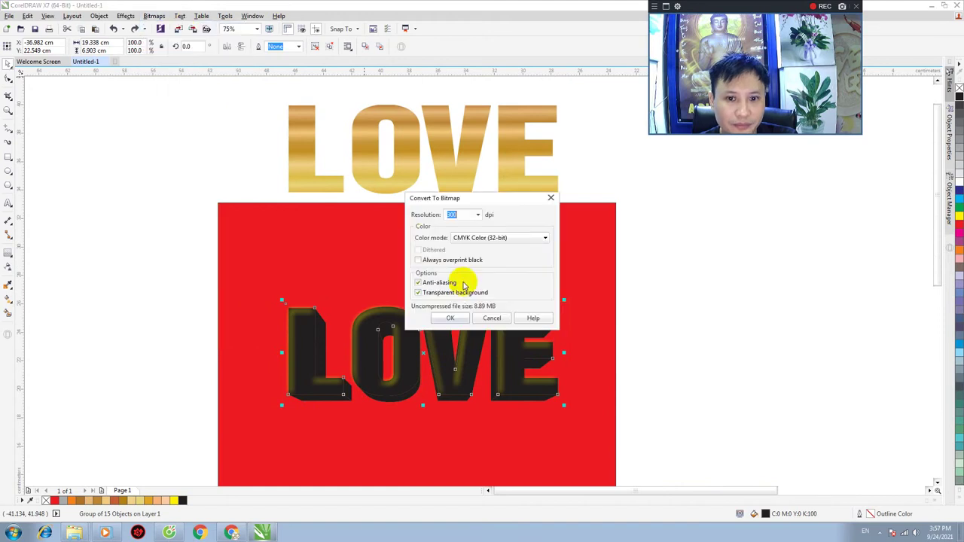
{"action": "left_click", "coordinate": [450, 319]}
{"action": "left_click_drag", "start_coordinate": [454, 310], "coordinate": [528, 450]}
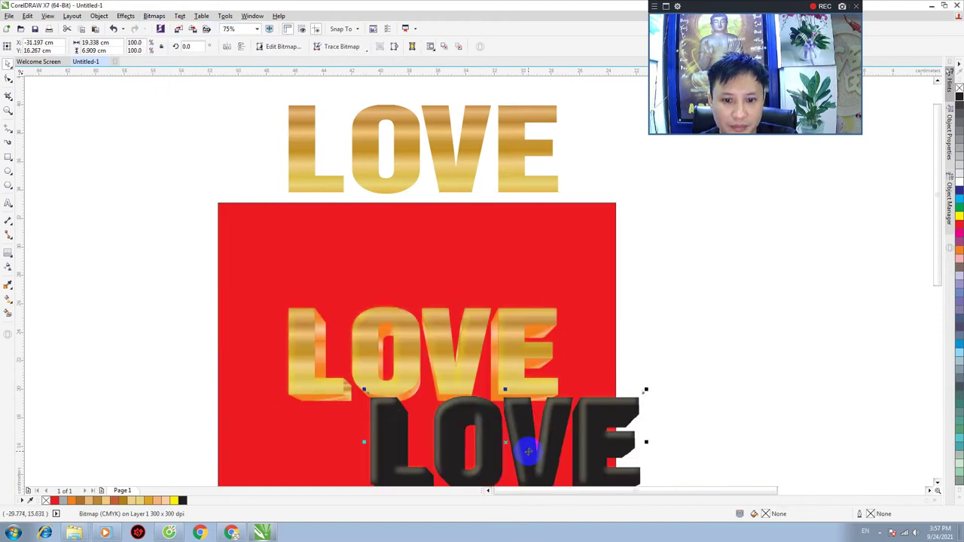
{"action": "key", "text": "Escape"}
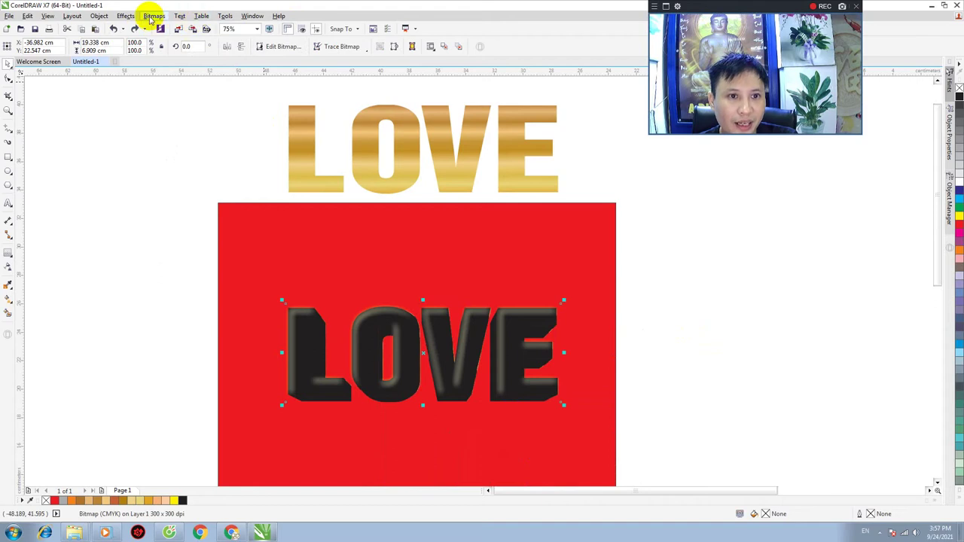
Blur the black LOVE bitmap with a larger Gaussian radius, then select it with the background
{"action": "left_click", "coordinate": [153, 16]}
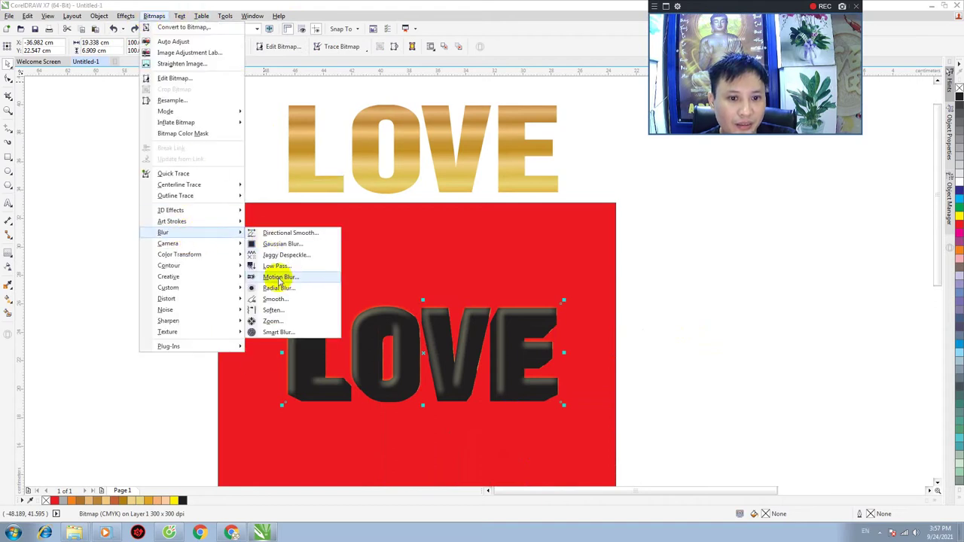
{"action": "mouse_move", "coordinate": [162, 232]}
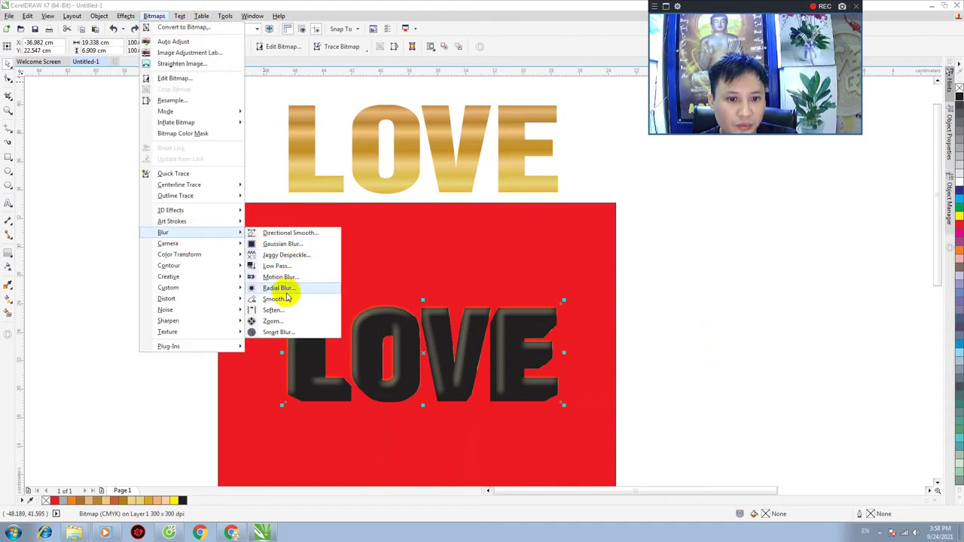
{"action": "left_click", "coordinate": [294, 245]}
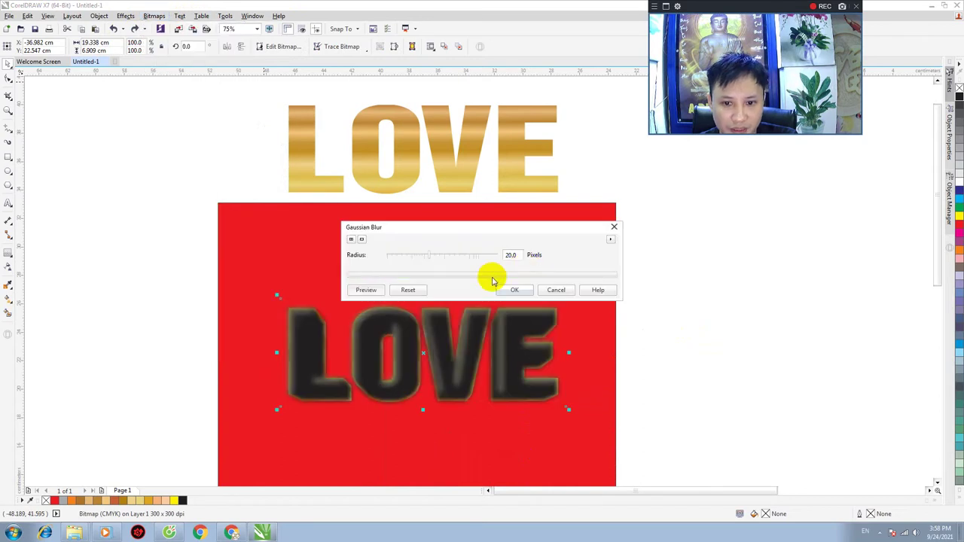
{"action": "left_click", "coordinate": [427, 203]}
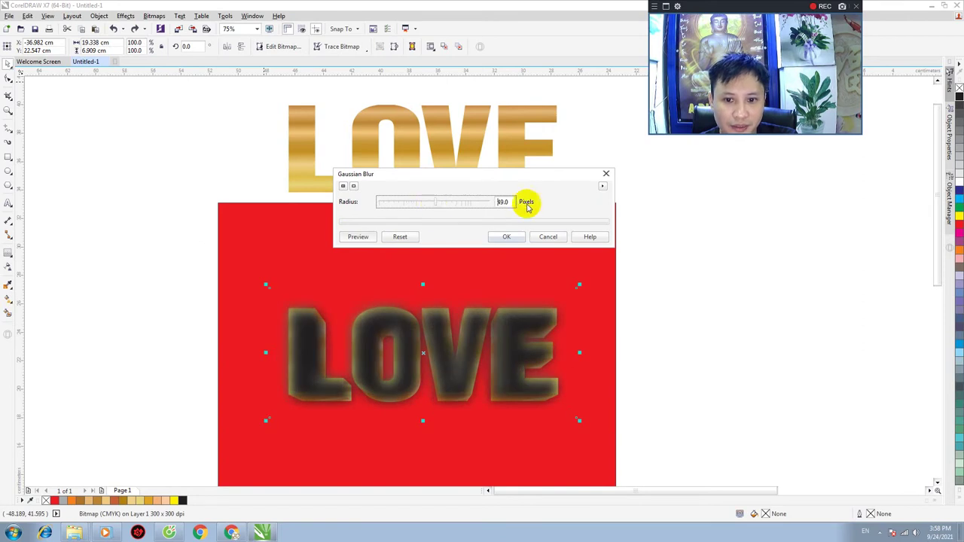
{"action": "left_click", "coordinate": [508, 237]}
{"action": "left_click", "coordinate": [576, 271], "text": "shift"}
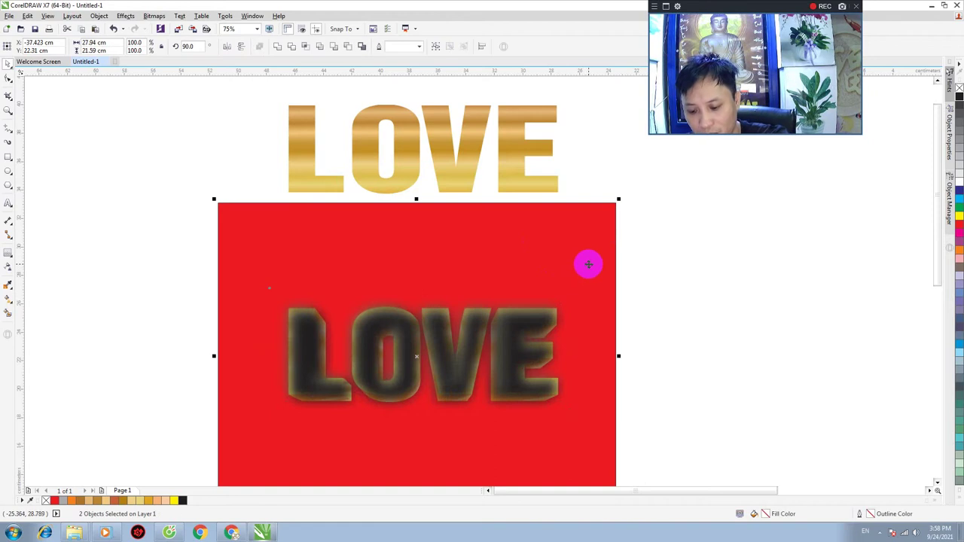
{"action": "scroll", "coordinate": [403, 327], "scroll_direction": "up", "scroll_amount": 2}
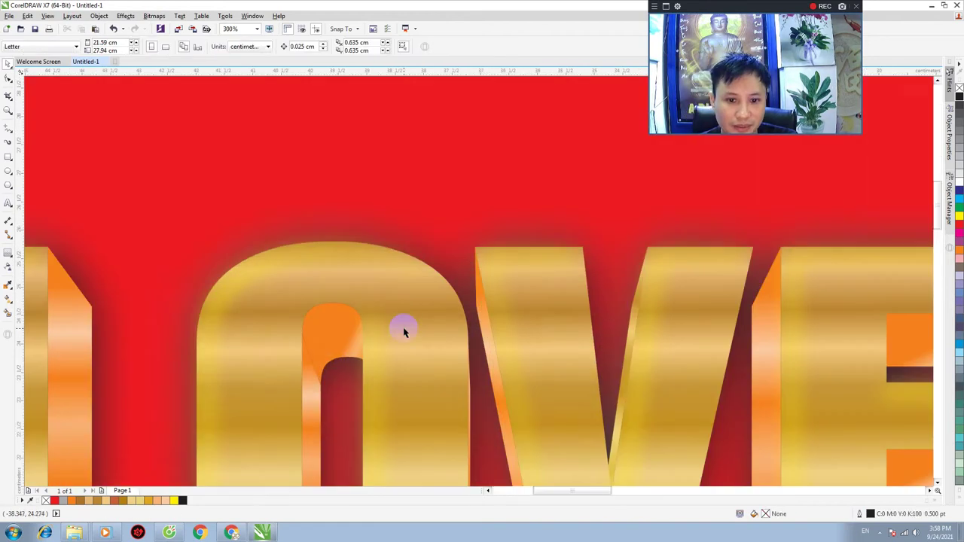
{"action": "scroll", "coordinate": [403, 327], "scroll_direction": "down", "scroll_amount": 2}
{"action": "scroll", "coordinate": [413, 405], "scroll_direction": "up", "scroll_amount": 1}
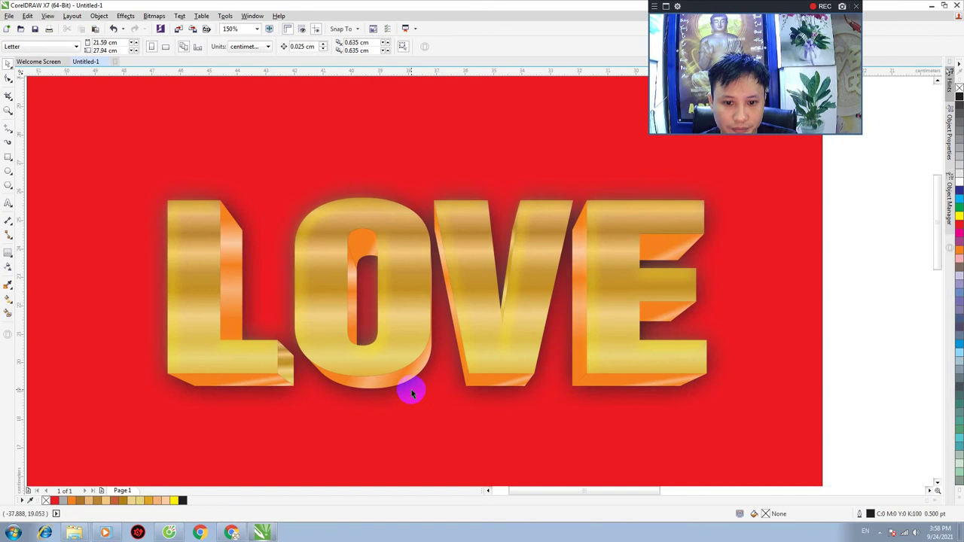
{"action": "left_click", "coordinate": [415, 397]}
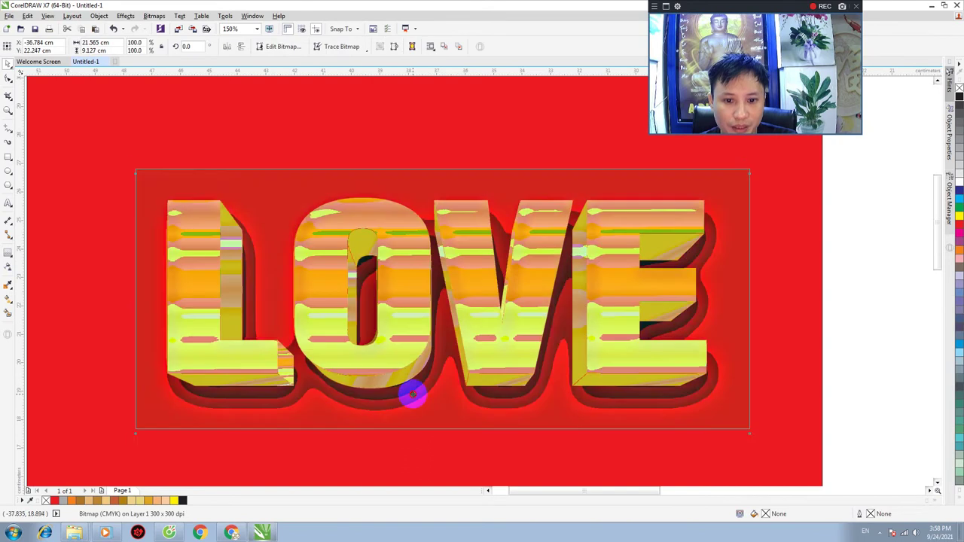
{"action": "scroll", "coordinate": [776, 308], "scroll_direction": "down", "scroll_amount": 2}
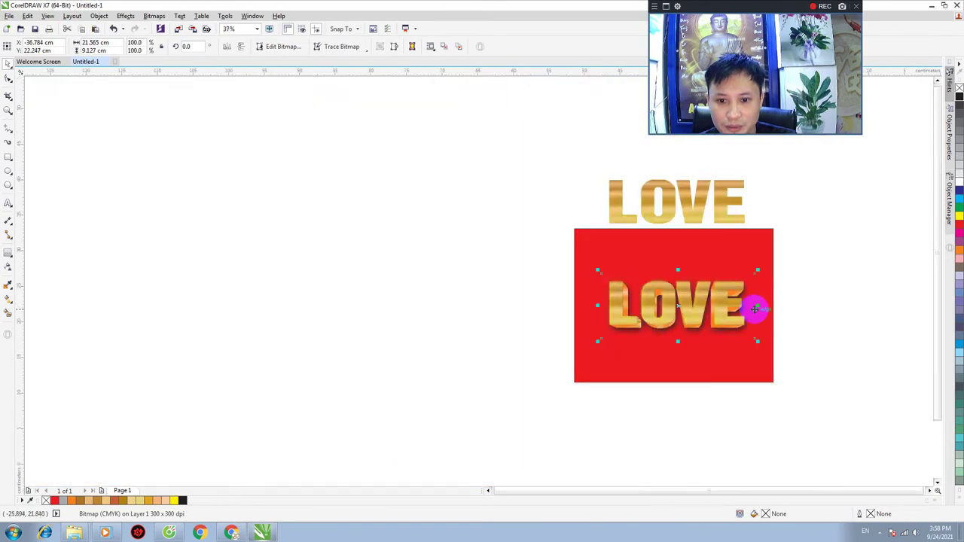
{"action": "scroll", "coordinate": [693, 310], "scroll_direction": "up", "scroll_amount": 2}
{"action": "scroll", "coordinate": [676, 316], "scroll_direction": "down", "scroll_amount": 1}
{"action": "left_click_drag", "start_coordinate": [676, 316], "coordinate": [504, 366]}
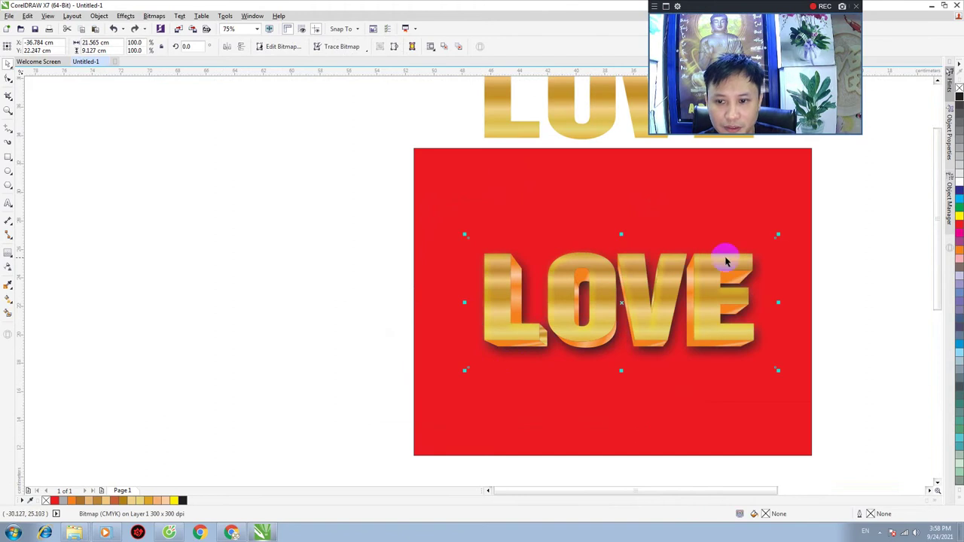
{"action": "left_click", "coordinate": [791, 219], "text": "shift"}
{"action": "left_click", "coordinate": [799, 339]}
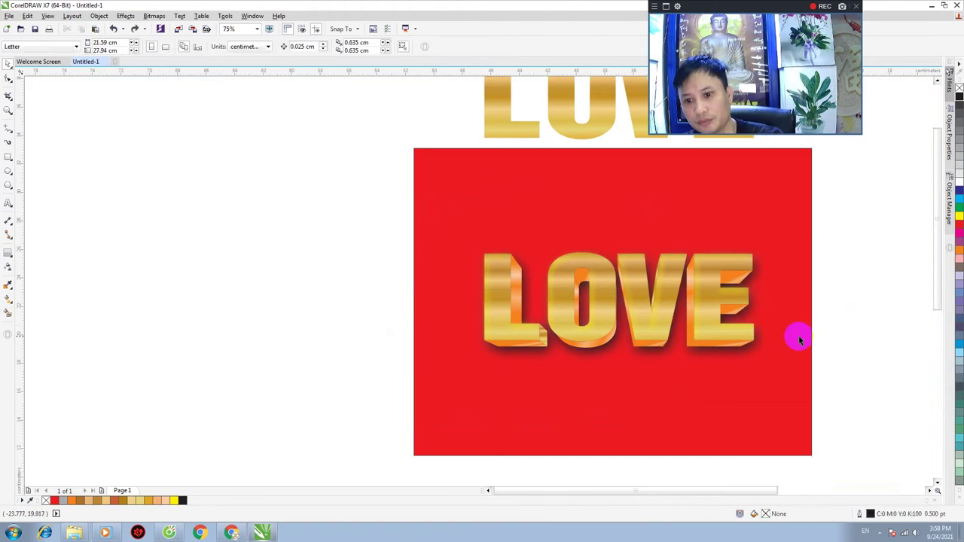
{"action": "scroll", "coordinate": [803, 337], "scroll_direction": "down", "scroll_amount": 1}
{"action": "scroll", "coordinate": [810, 324], "scroll_direction": "up", "scroll_amount": 1}
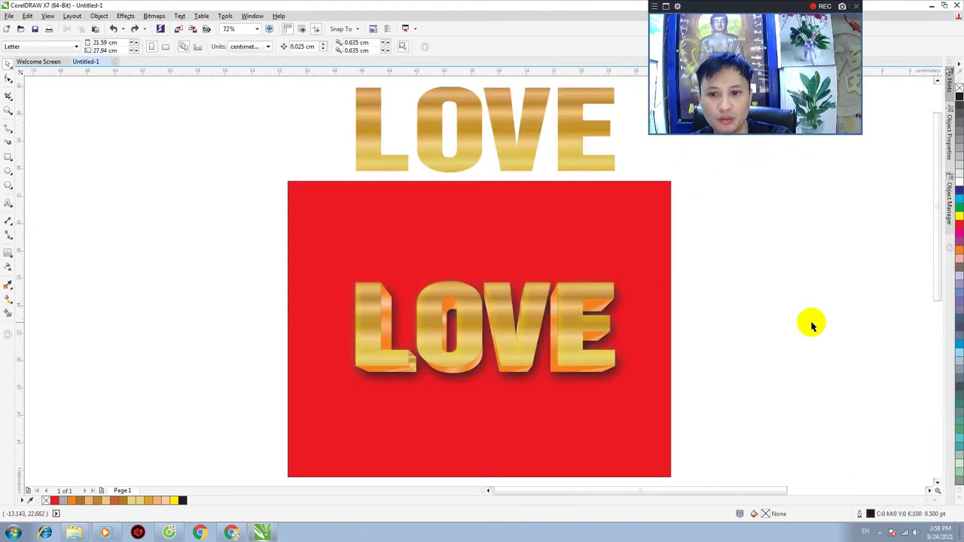
{"action": "left_click", "coordinate": [489, 244]}
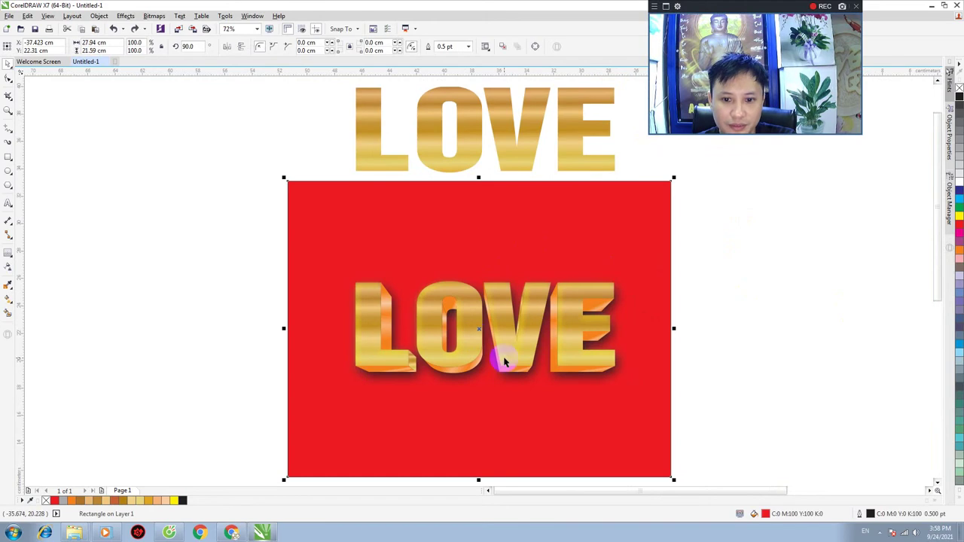
{"action": "left_click_drag", "start_coordinate": [498, 383], "coordinate": [577, 412]}
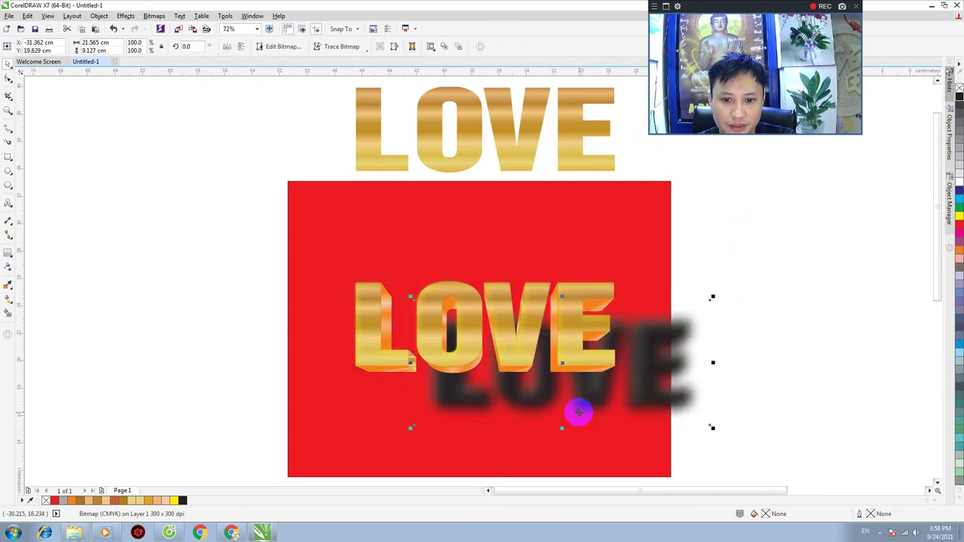
{"action": "key", "text": "ctrl+z"}
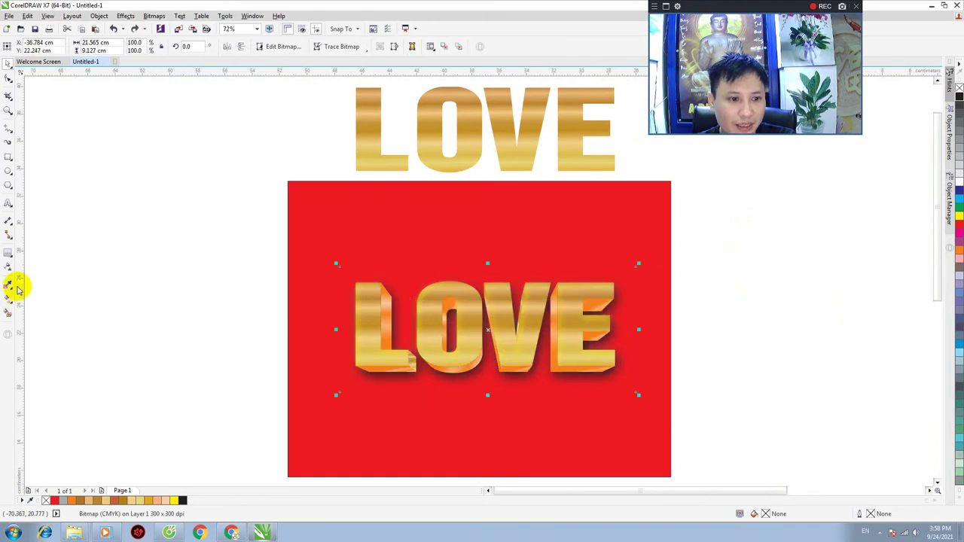
Apply uniform 50% transparency to the LOVE shadow bitmap
{"action": "left_click", "coordinate": [8, 266]}
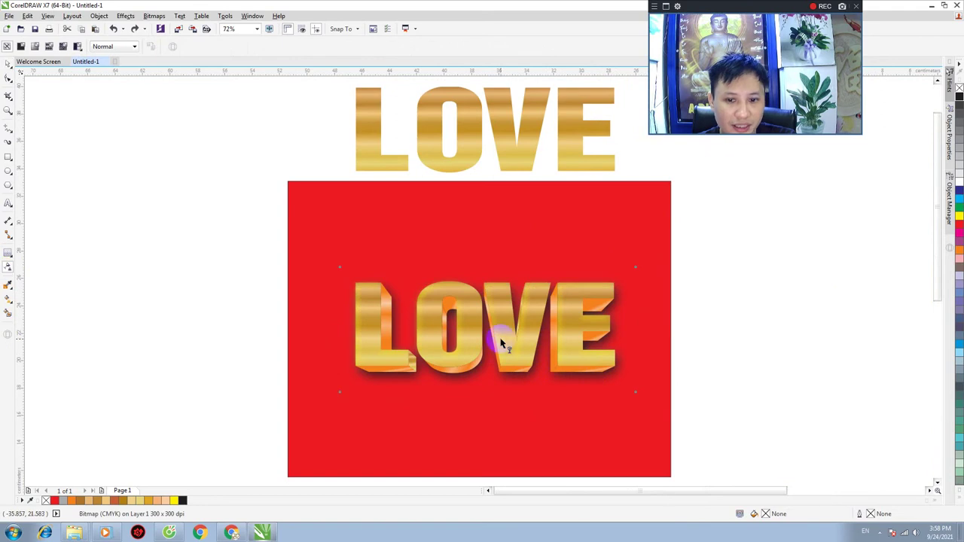
{"action": "left_click", "coordinate": [23, 46]}
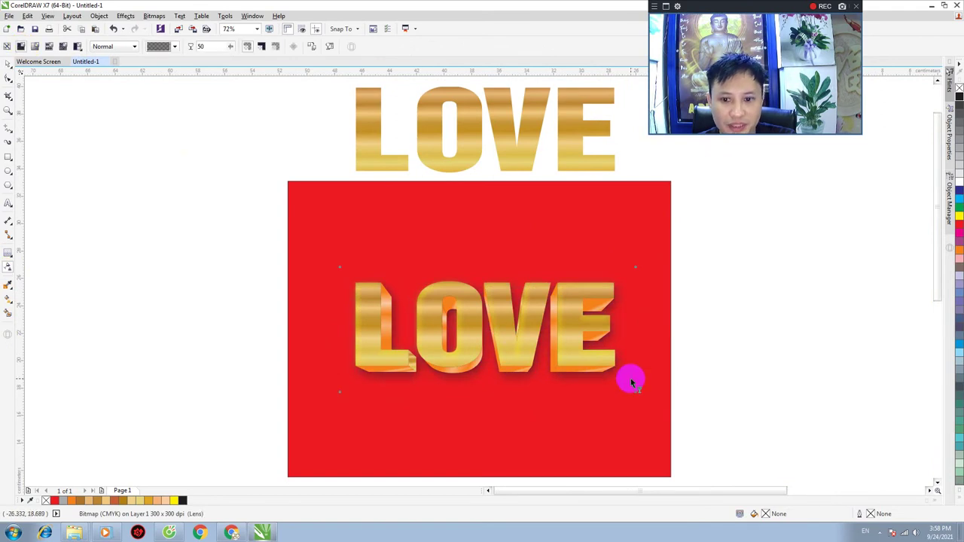
{"action": "scroll", "coordinate": [548, 335], "scroll_direction": "up", "scroll_amount": 3}
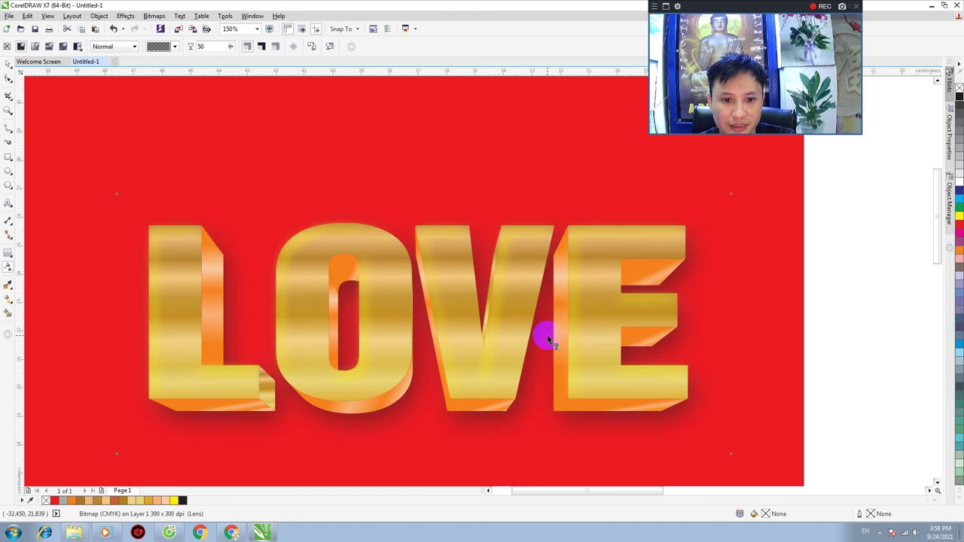
{"action": "left_click", "coordinate": [8, 76]}
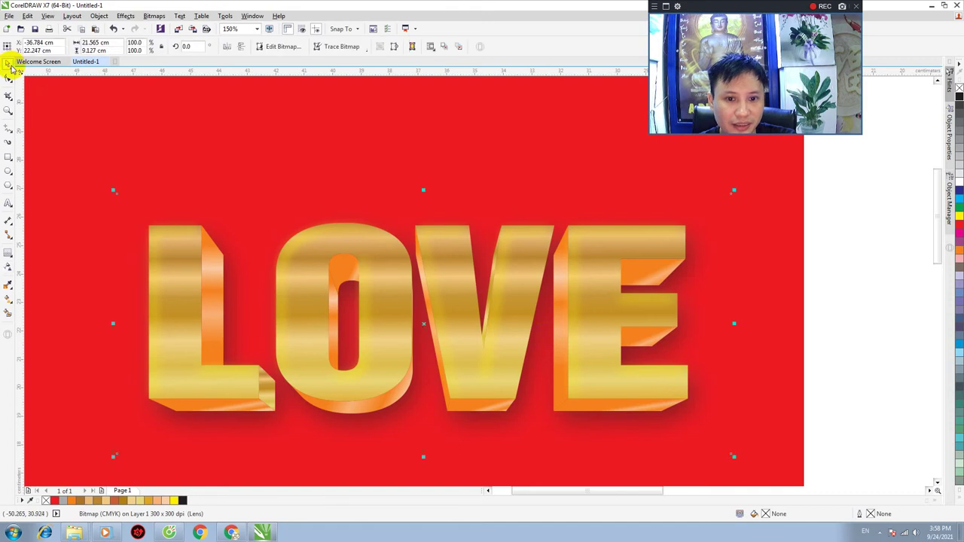
Check the transparent shadow's placement by moving it aside and undoing the move
{"action": "scroll", "coordinate": [552, 351], "scroll_direction": "down", "scroll_amount": 3}
{"action": "scroll", "coordinate": [551, 350], "scroll_direction": "up", "scroll_amount": 3}
{"action": "scroll", "coordinate": [530, 364], "scroll_direction": "up", "scroll_amount": 3}
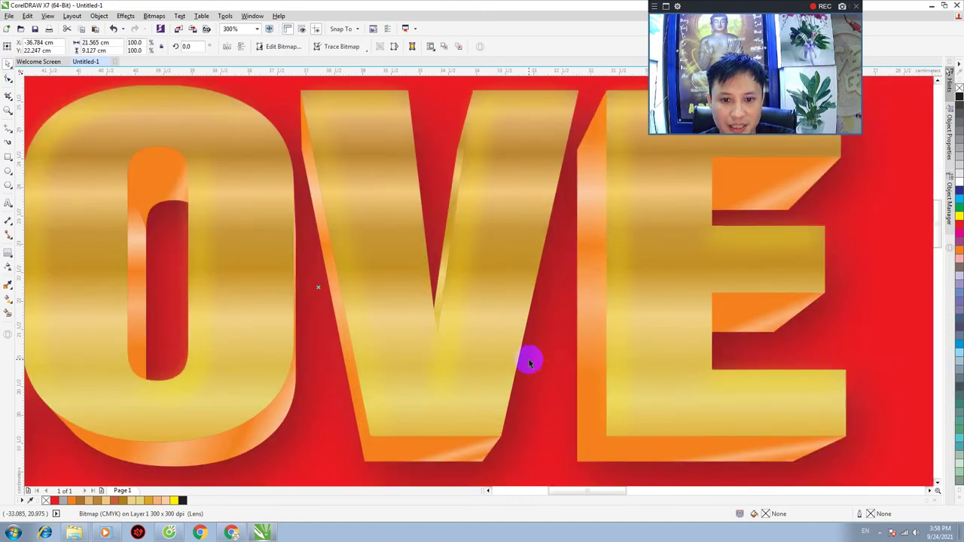
{"action": "scroll", "coordinate": [527, 362], "scroll_direction": "down", "scroll_amount": 3}
{"action": "scroll", "coordinate": [516, 360], "scroll_direction": "up", "scroll_amount": 3}
{"action": "scroll", "coordinate": [517, 359], "scroll_direction": "down", "scroll_amount": 9}
{"action": "scroll", "coordinate": [514, 364], "scroll_direction": "up", "scroll_amount": 3}
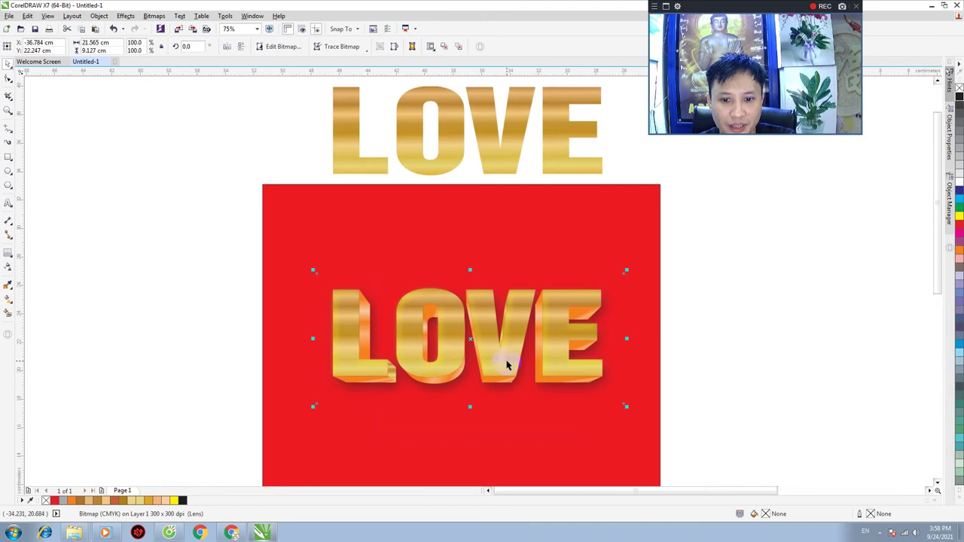
{"action": "left_click_drag", "start_coordinate": [527, 274], "coordinate": [626, 286]}
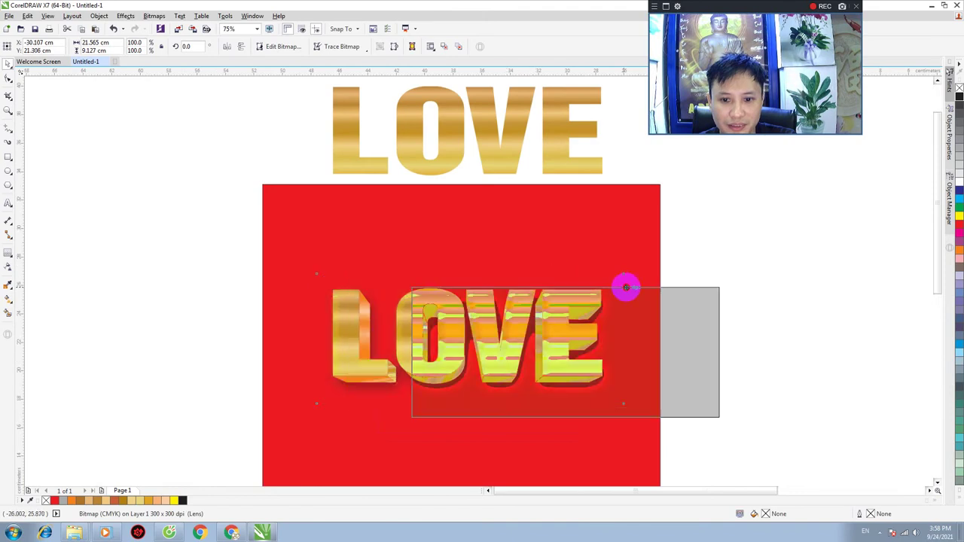
{"action": "key", "text": "ctrl+z"}
{"action": "left_click_drag", "start_coordinate": [495, 400], "coordinate": [481, 394]}
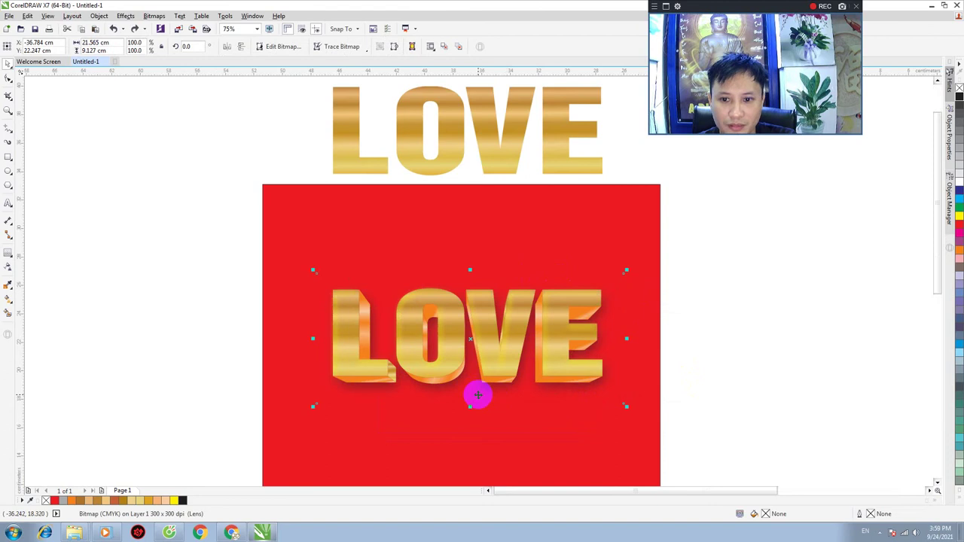
Apply an elliptical fountain fill to the background rectangle, centred on the LOVE letters
{"action": "left_click", "coordinate": [532, 203]}
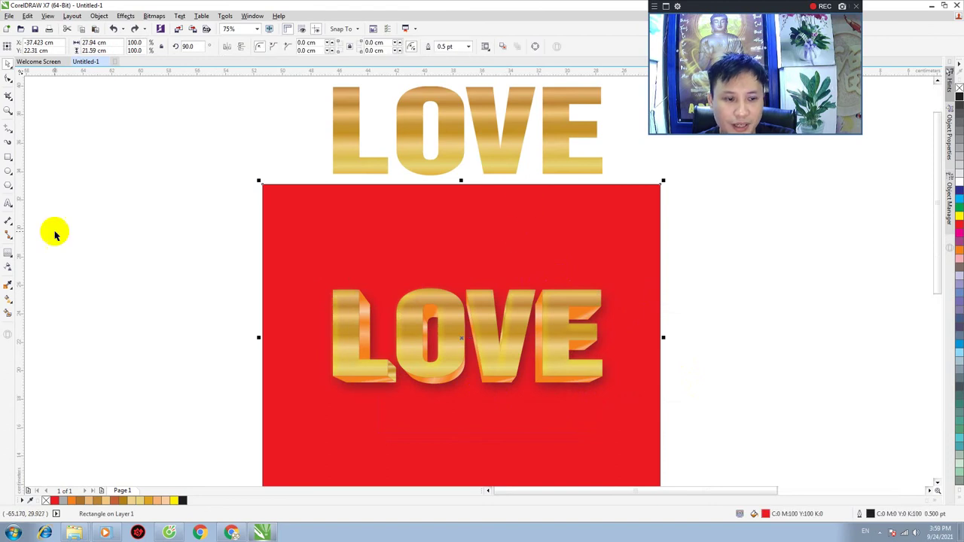
{"action": "left_click", "coordinate": [8, 299]}
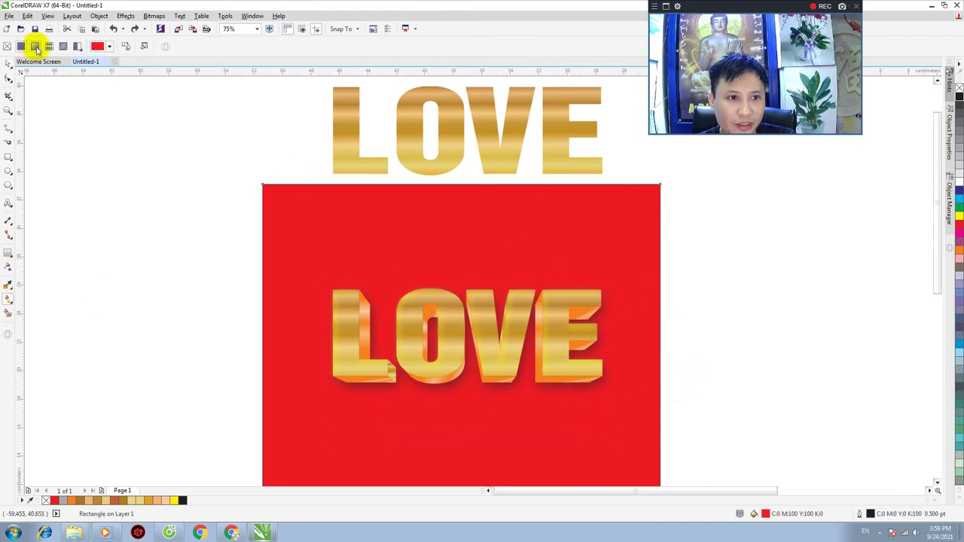
{"action": "left_click_drag", "start_coordinate": [381, 219], "coordinate": [525, 357]}
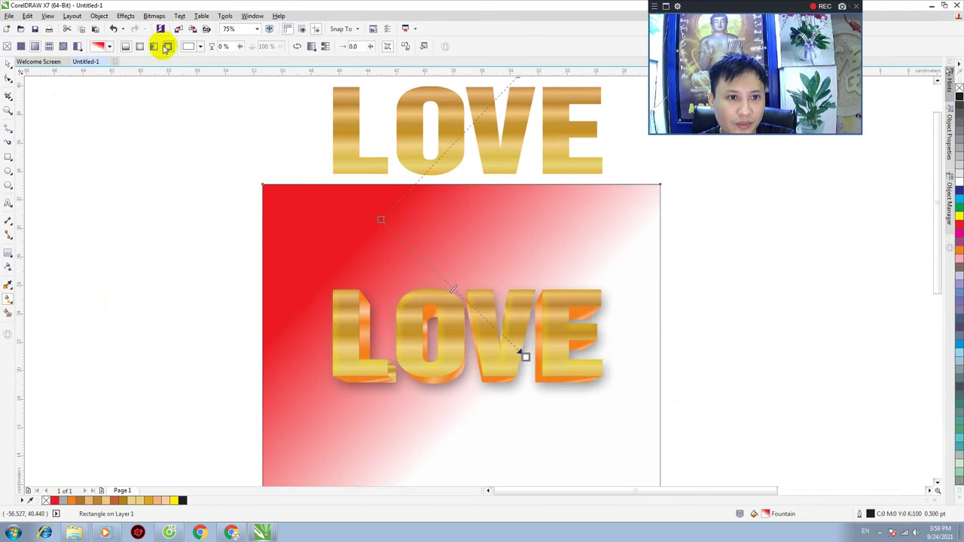
{"action": "left_click", "coordinate": [139, 46]}
{"action": "left_click_drag", "start_coordinate": [453, 287], "coordinate": [477, 351]}
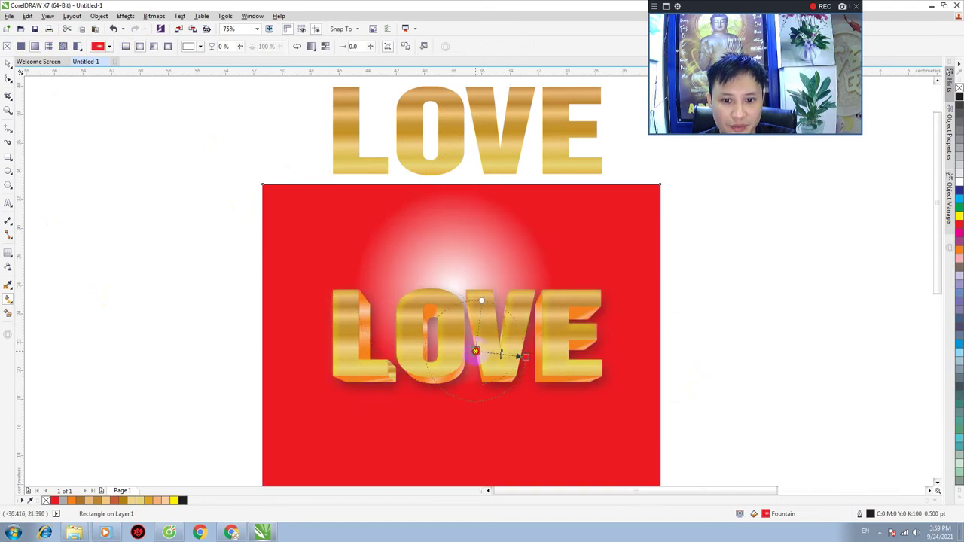
{"action": "left_click_drag", "start_coordinate": [630, 350], "coordinate": [630, 350]}
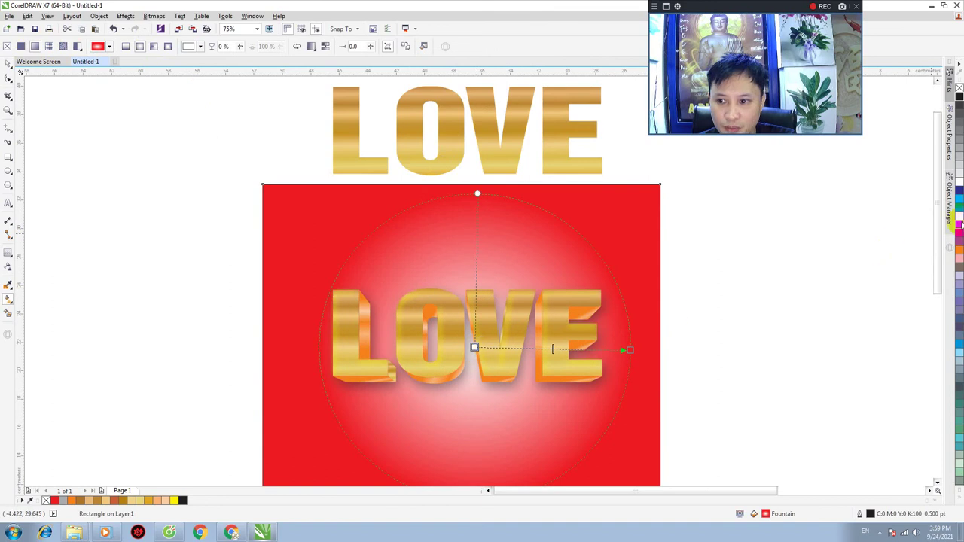
Enlarge the radial gradient and make its centre colour bright red #D9151C
{"action": "left_click", "coordinate": [959, 220]}
{"action": "left_click_drag", "start_coordinate": [632, 350], "coordinate": [688, 345]}
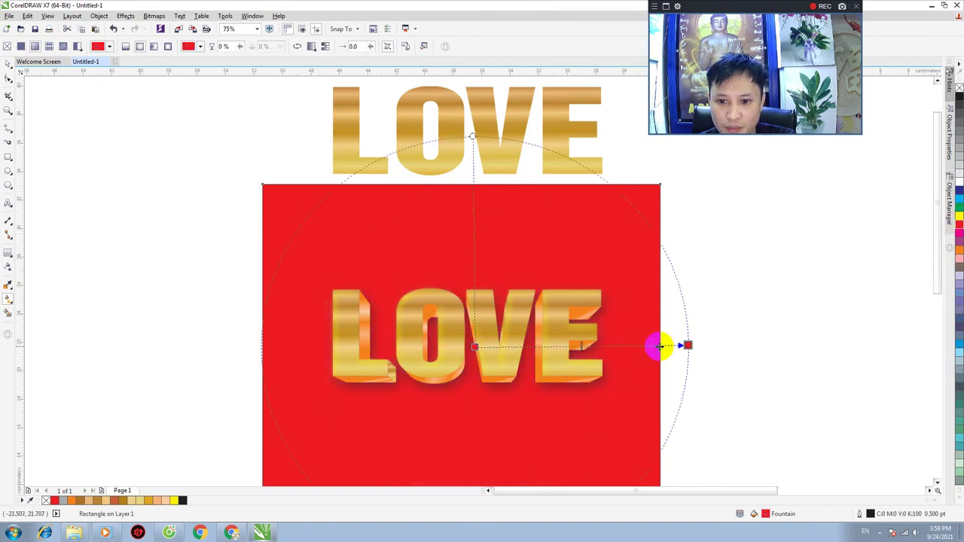
{"action": "left_click", "coordinate": [616, 367]}
{"action": "left_click", "coordinate": [653, 426]}
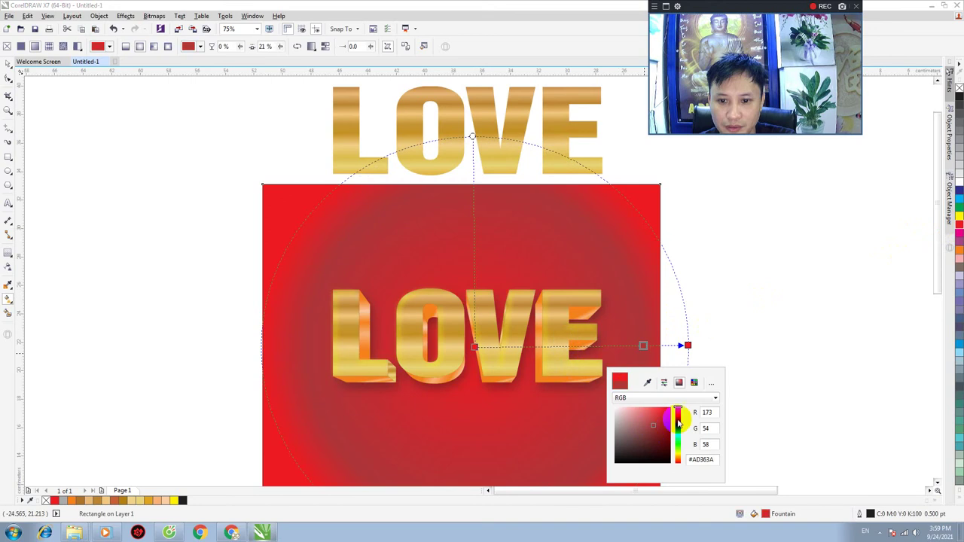
{"action": "left_click", "coordinate": [666, 420]}
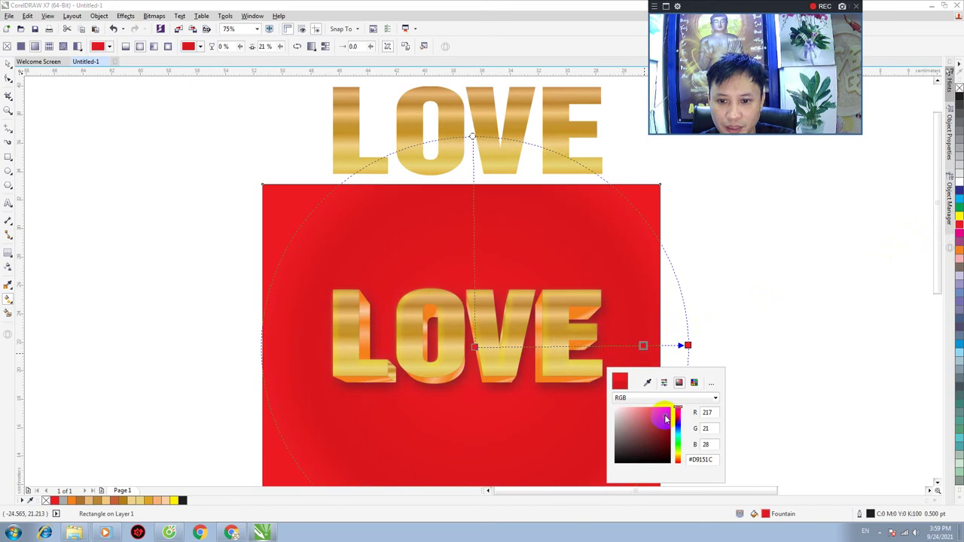
Set the outer gradient stop to deep red C24 M100 Y100 K29 and shrink the circle inward
{"action": "left_click", "coordinate": [688, 345]}
{"action": "left_click", "coordinate": [688, 346]}
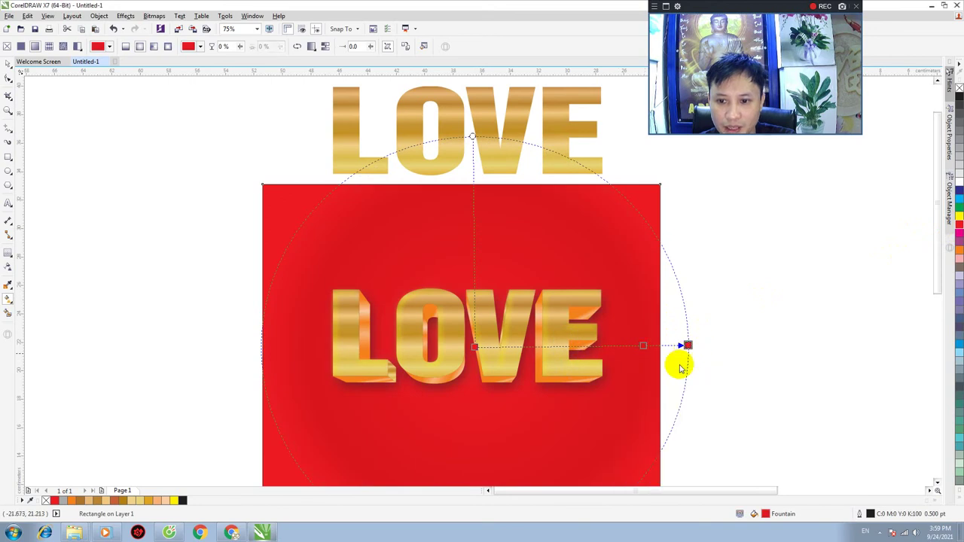
{"action": "left_click_drag", "start_coordinate": [700, 422], "coordinate": [708, 432]}
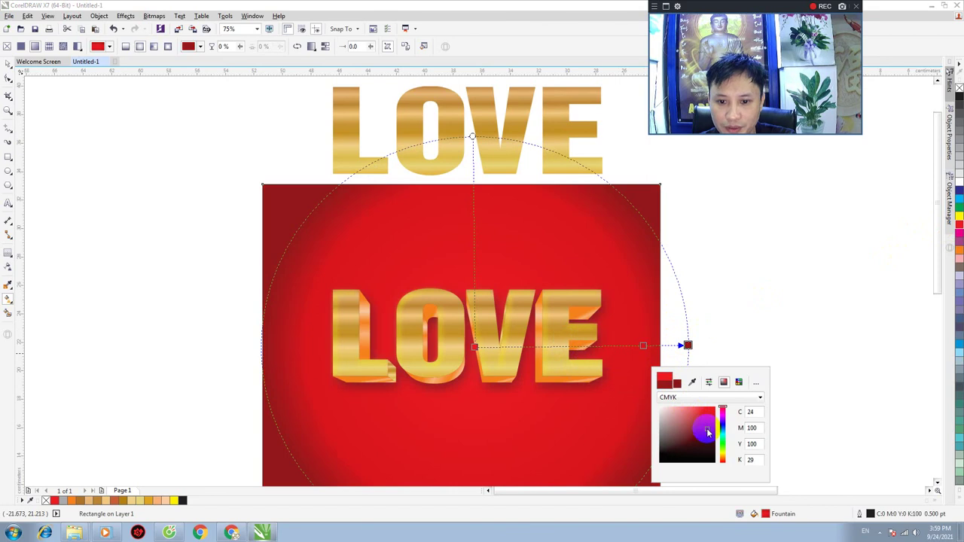
{"action": "left_click", "coordinate": [688, 346]}
{"action": "left_click_drag", "start_coordinate": [688, 346], "coordinate": [642, 345]}
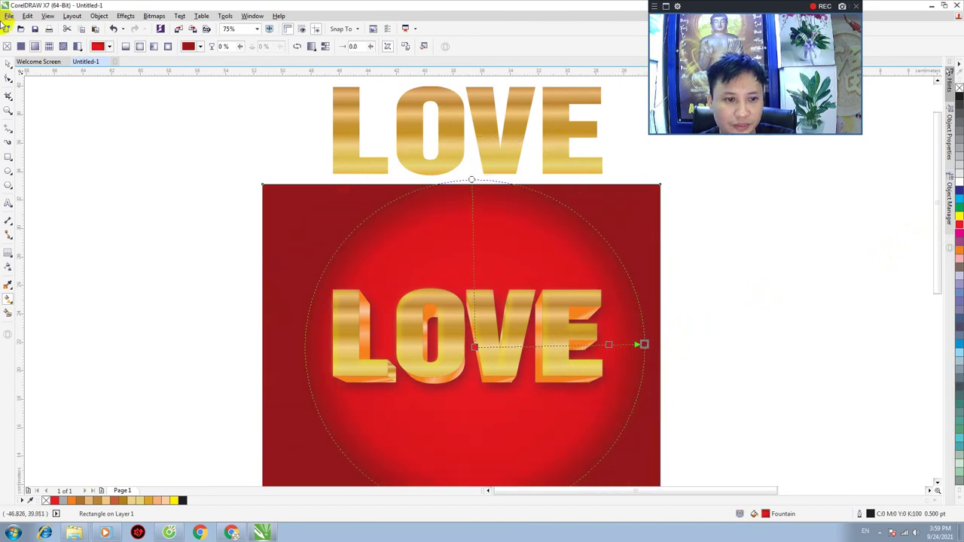
{"action": "left_click", "coordinate": [8, 65]}
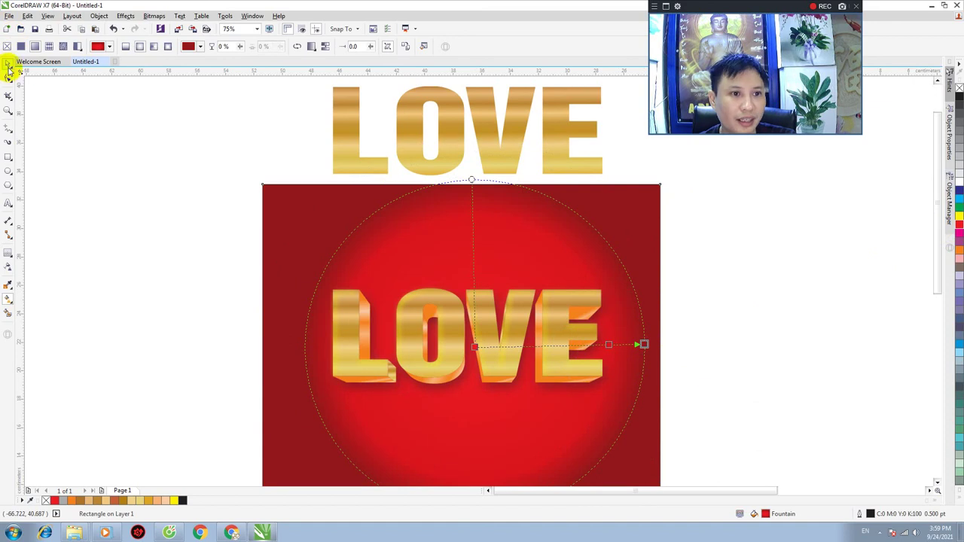
{"action": "scroll", "coordinate": [656, 339], "scroll_direction": "down", "scroll_amount": 3}
{"action": "scroll", "coordinate": [662, 352], "scroll_direction": "up", "scroll_amount": 3}
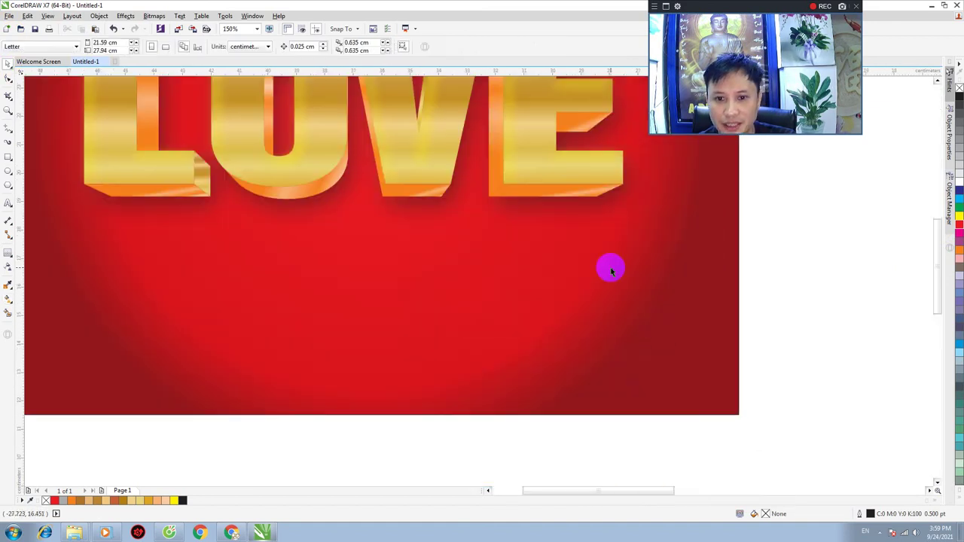
{"action": "scroll", "coordinate": [611, 267], "scroll_direction": "down", "scroll_amount": 2}
{"action": "scroll", "coordinate": [555, 200], "scroll_direction": "down", "scroll_amount": 3}
{"action": "scroll", "coordinate": [572, 165], "scroll_direction": "up", "scroll_amount": 2}
{"action": "scroll", "coordinate": [559, 163], "scroll_direction": "up", "scroll_amount": 3}
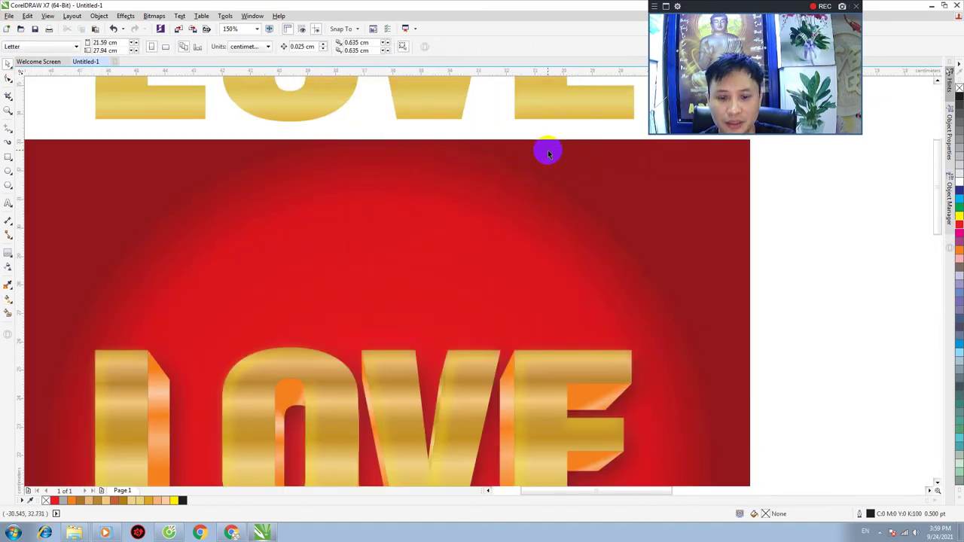
{"action": "scroll", "coordinate": [547, 150], "scroll_direction": "down", "scroll_amount": 2}
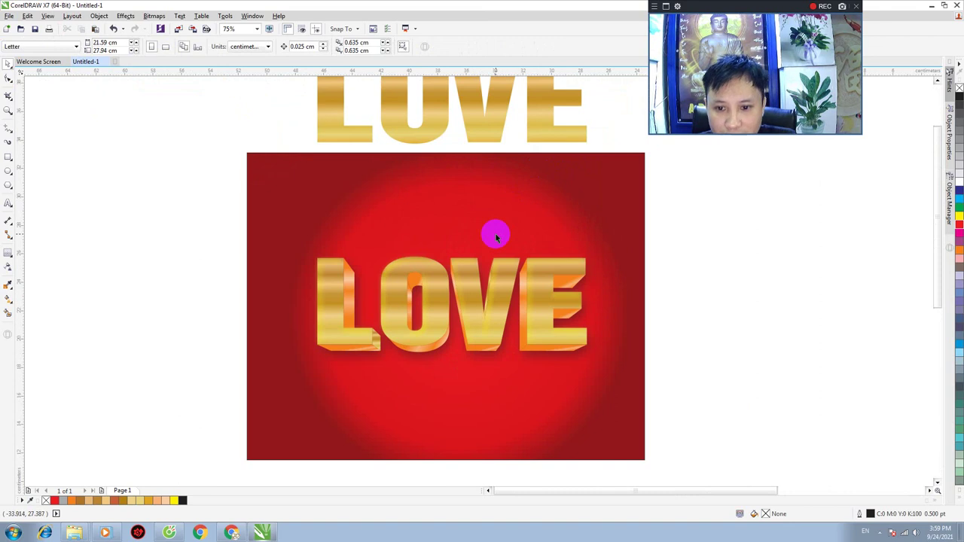